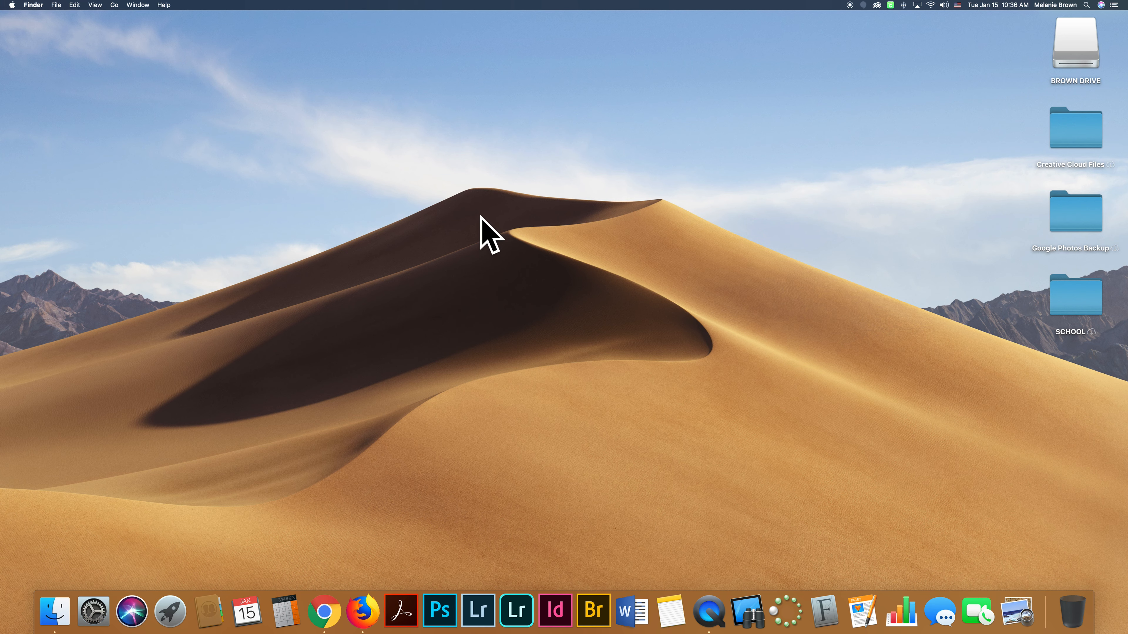
Open the Applications folder in a Finder window and move and enlarge the window.
click(115, 5)
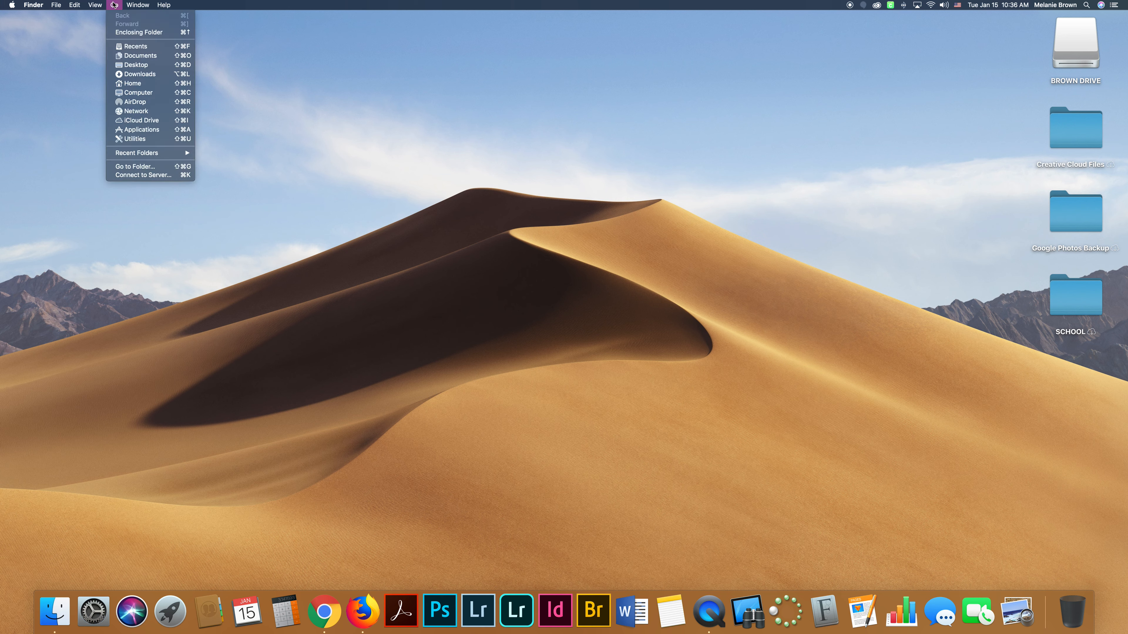
click(155, 139)
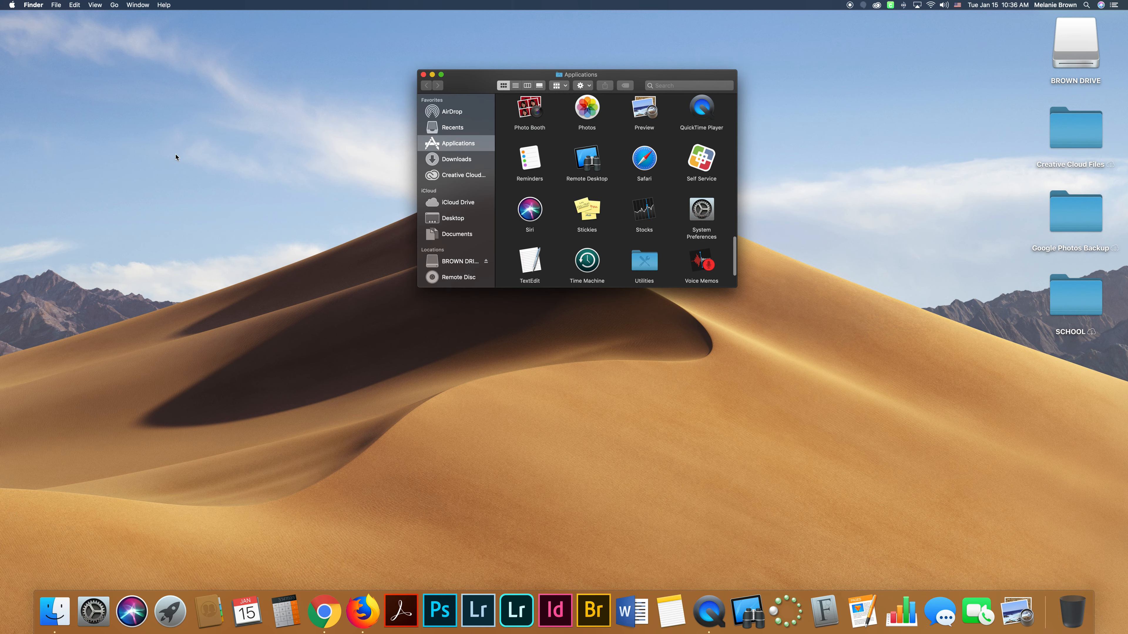
drag(474, 79, 211, 5)
drag(476, 229, 754, 483)
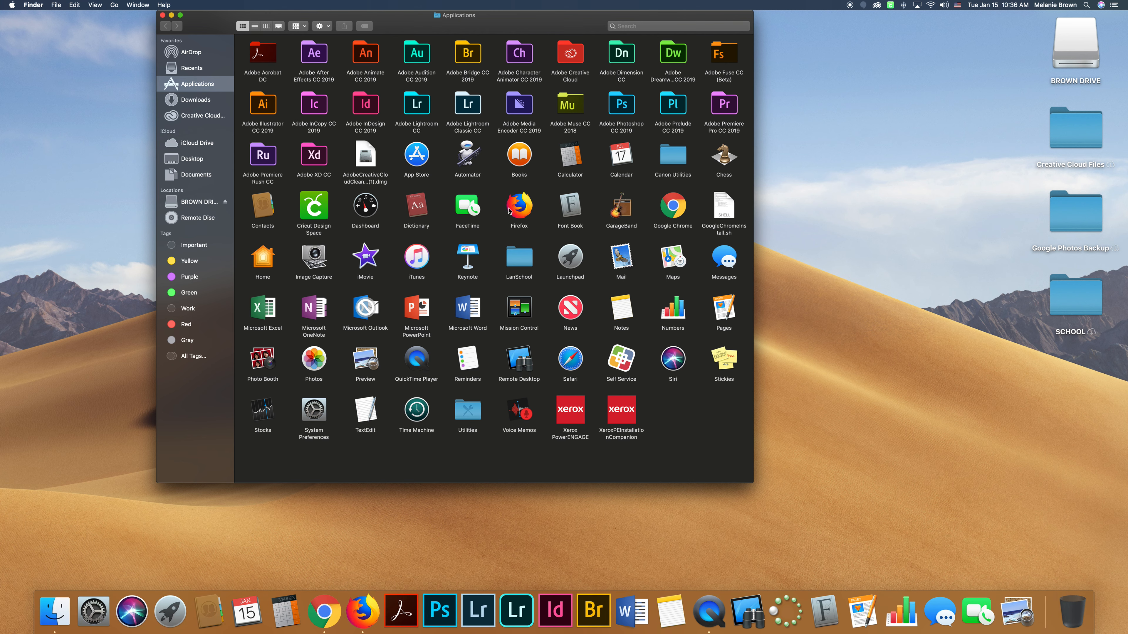
mouse_move(675, 210)
mouse_down()
mouse_move(613, 616)
mouse_move(676, 341)
mouse_move(677, 208)
mouse_up()
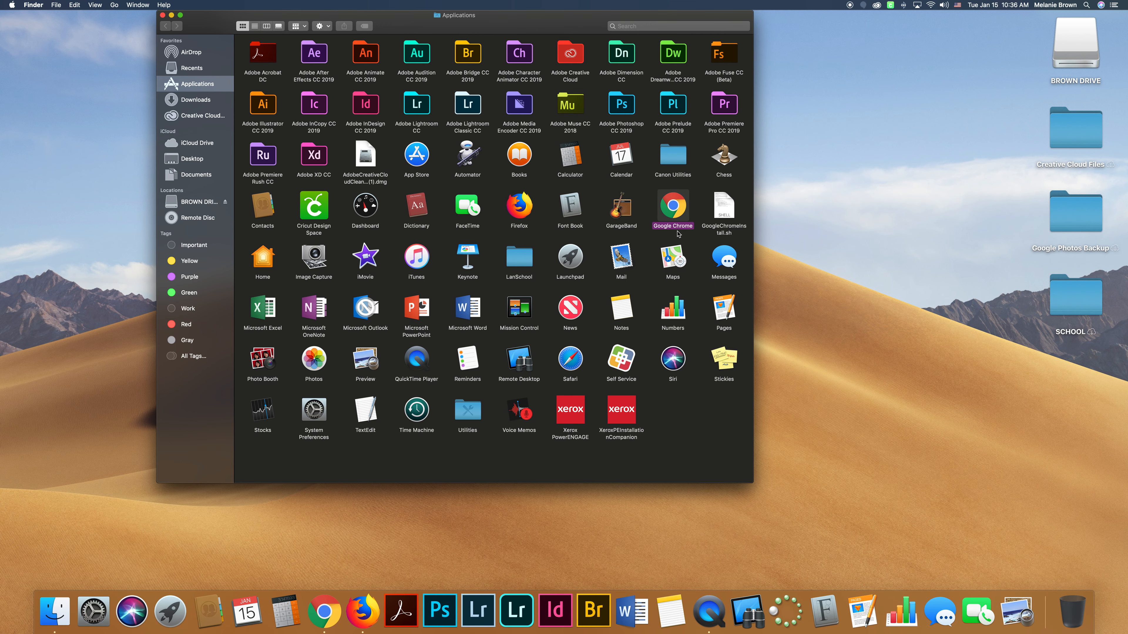
click(644, 291)
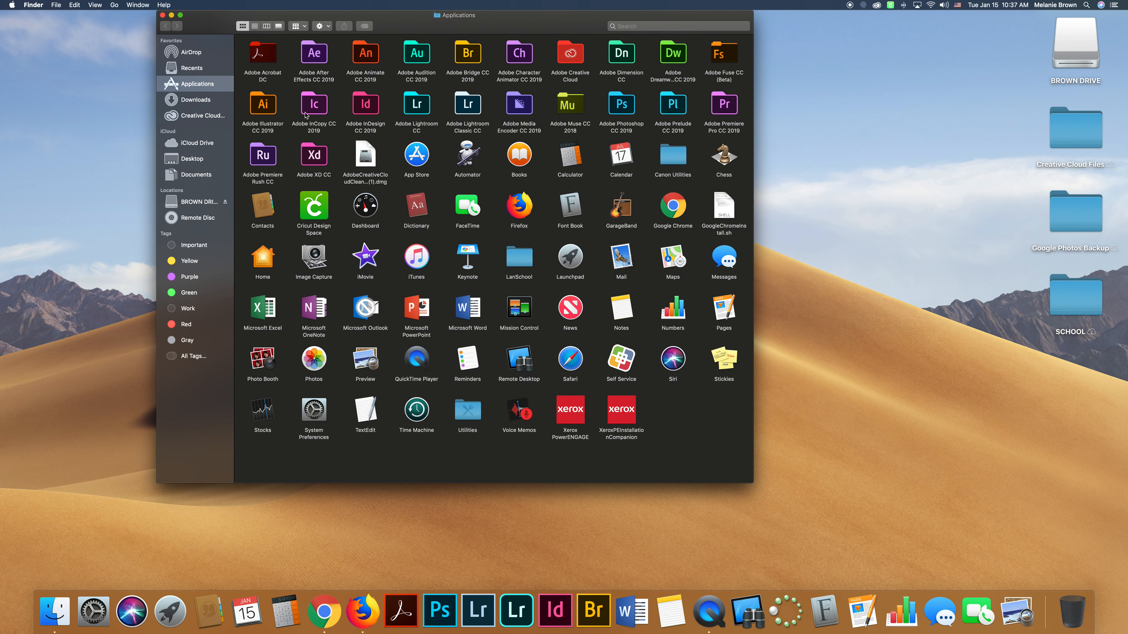
Open the Adobe Illustrator CC 2019 folder and add the Illustrator app to the Dock.
double_click(270, 104)
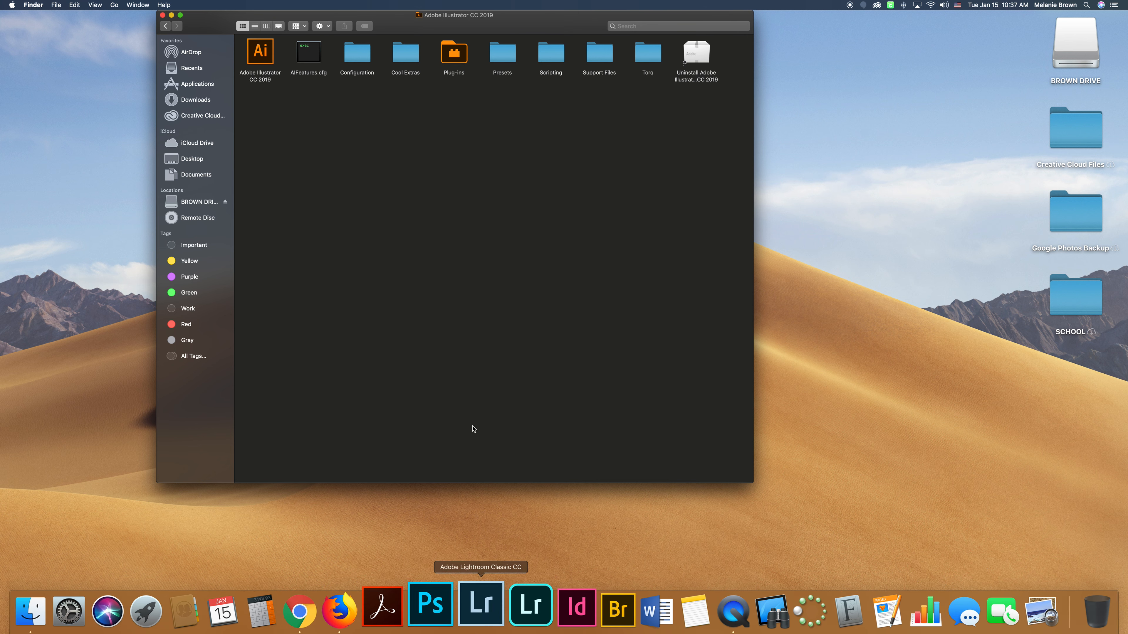
click(260, 53)
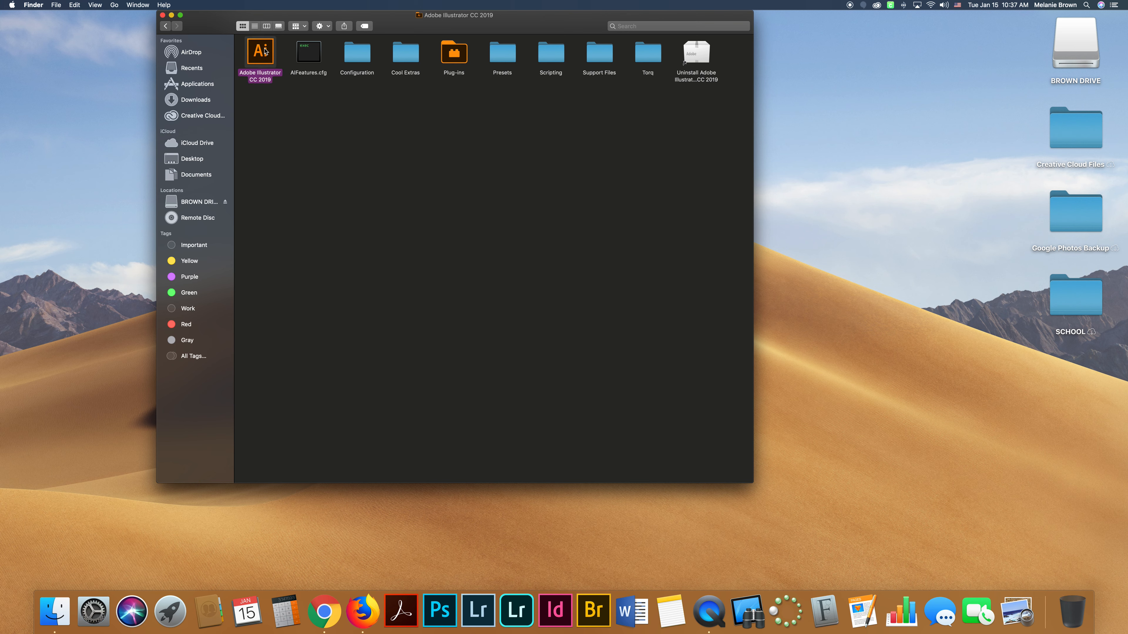
drag(263, 50, 462, 610)
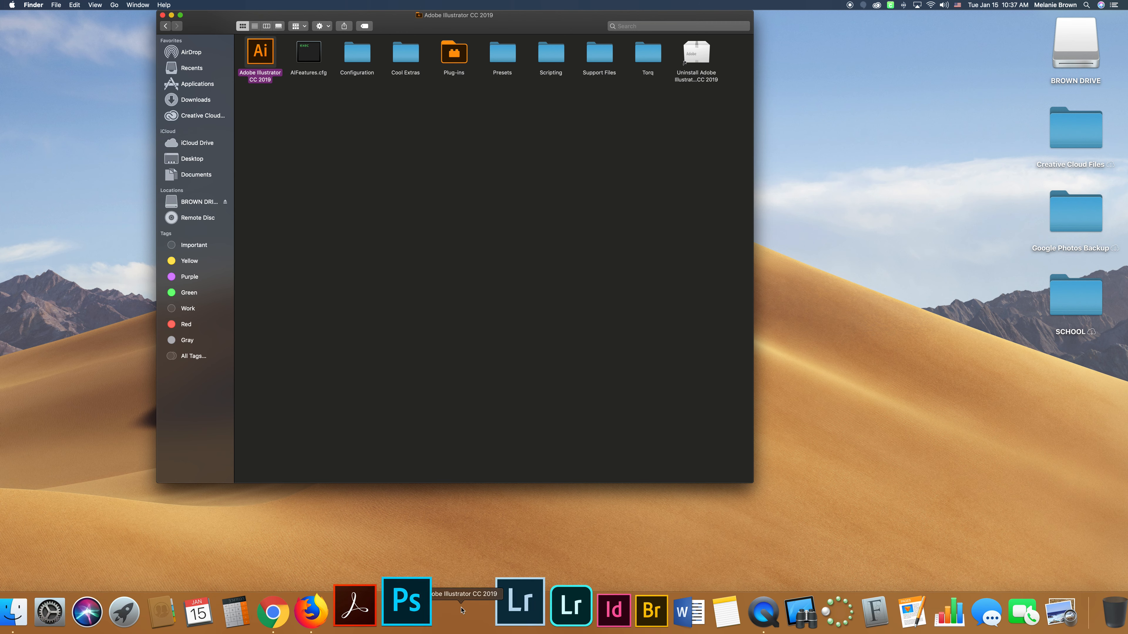
click(479, 357)
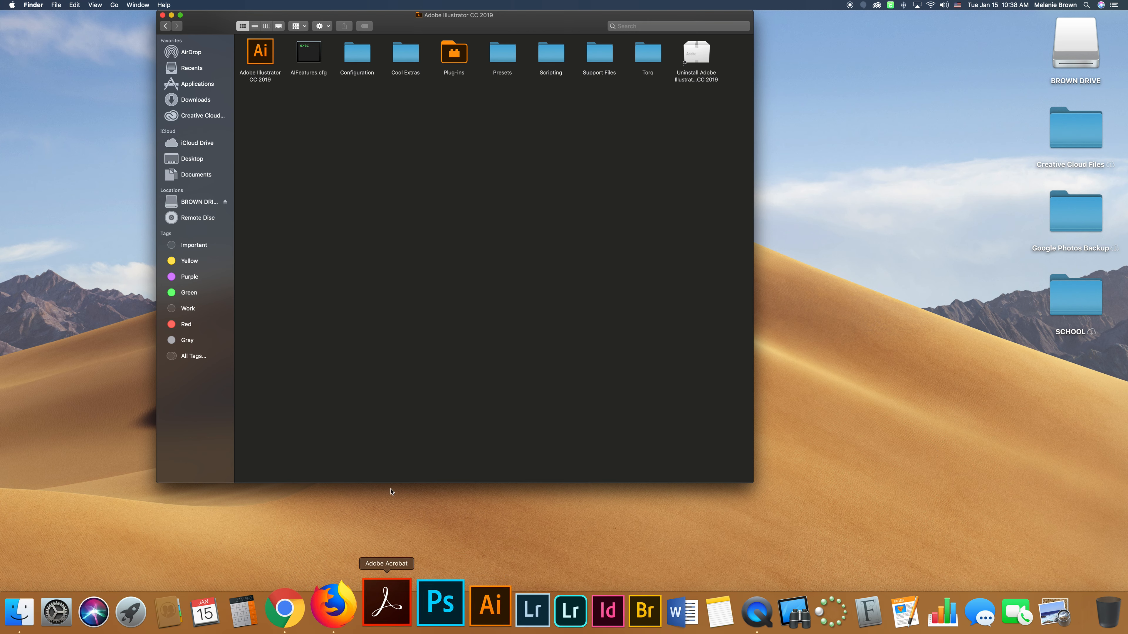
Close the Finder window showing the Adobe Illustrator CC 2019 folder.
click(197, 84)
mouse_move(263, 104)
mouse_down()
mouse_move(362, 591)
mouse_move(375, 598)
mouse_move(422, 563)
mouse_move(407, 609)
mouse_move(774, 587)
mouse_move(313, 331)
mouse_move(262, 151)
mouse_move(275, 103)
mouse_up()
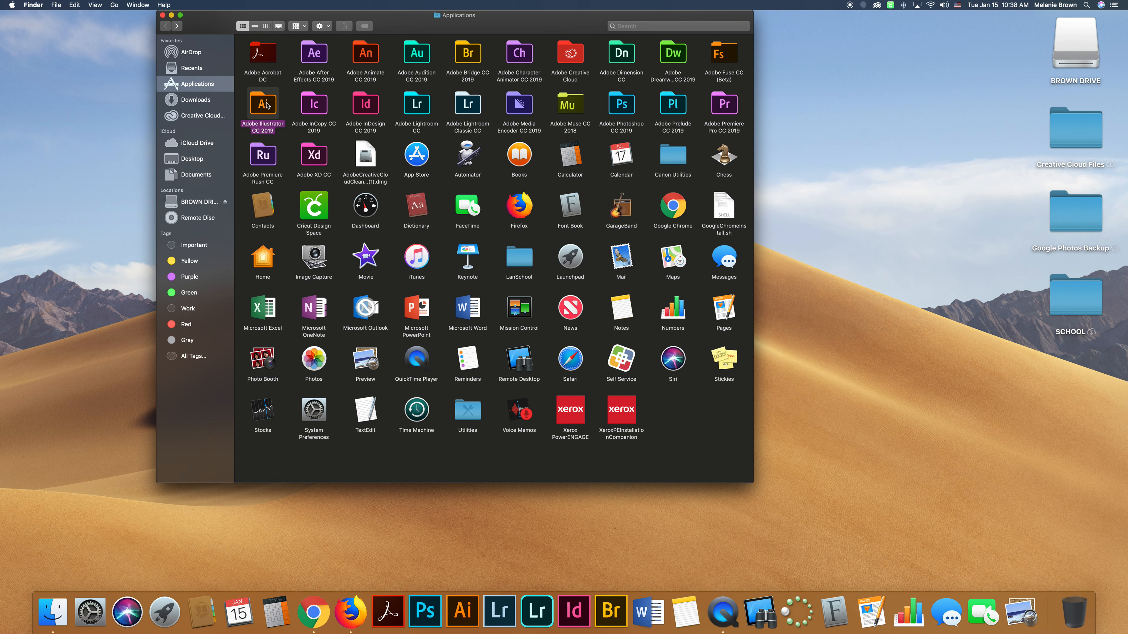
double_click(269, 104)
click(265, 58)
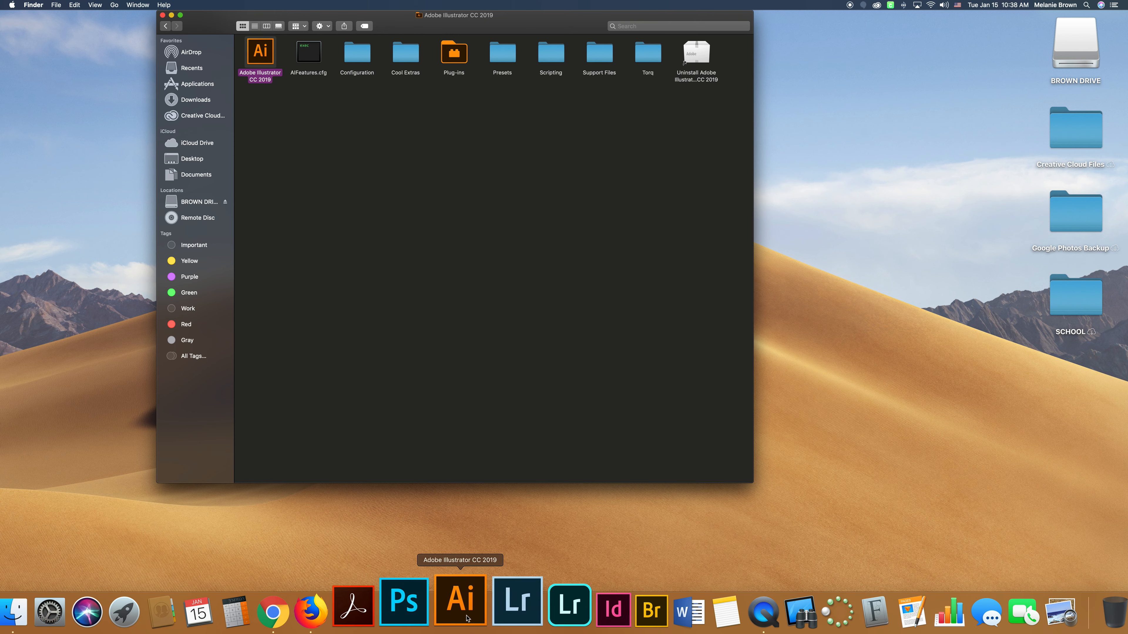
click(285, 144)
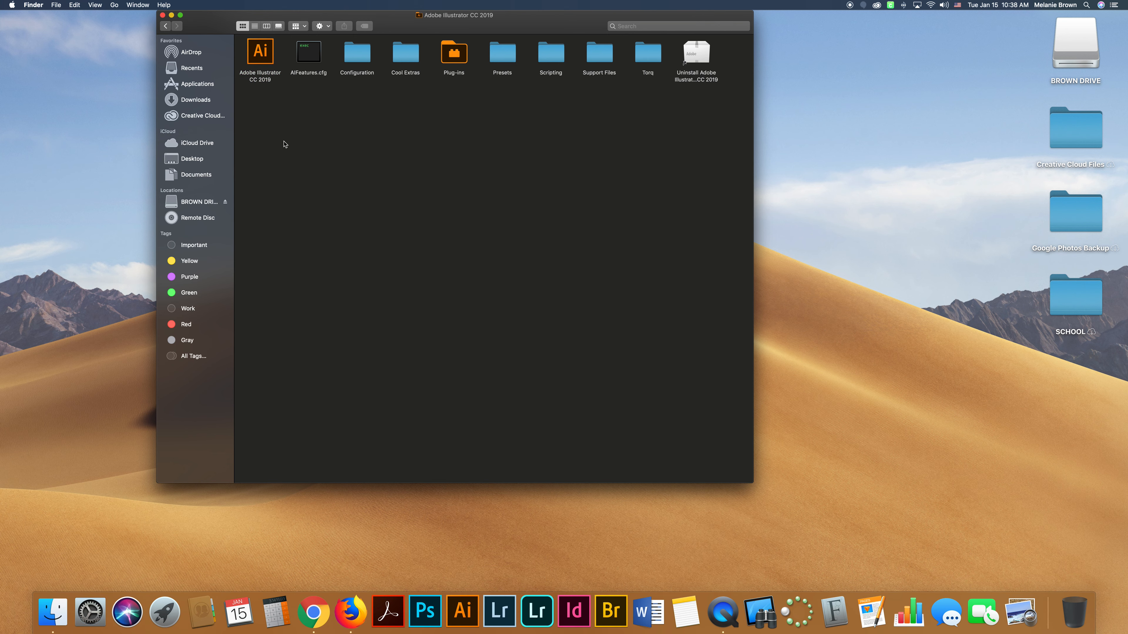
click(162, 15)
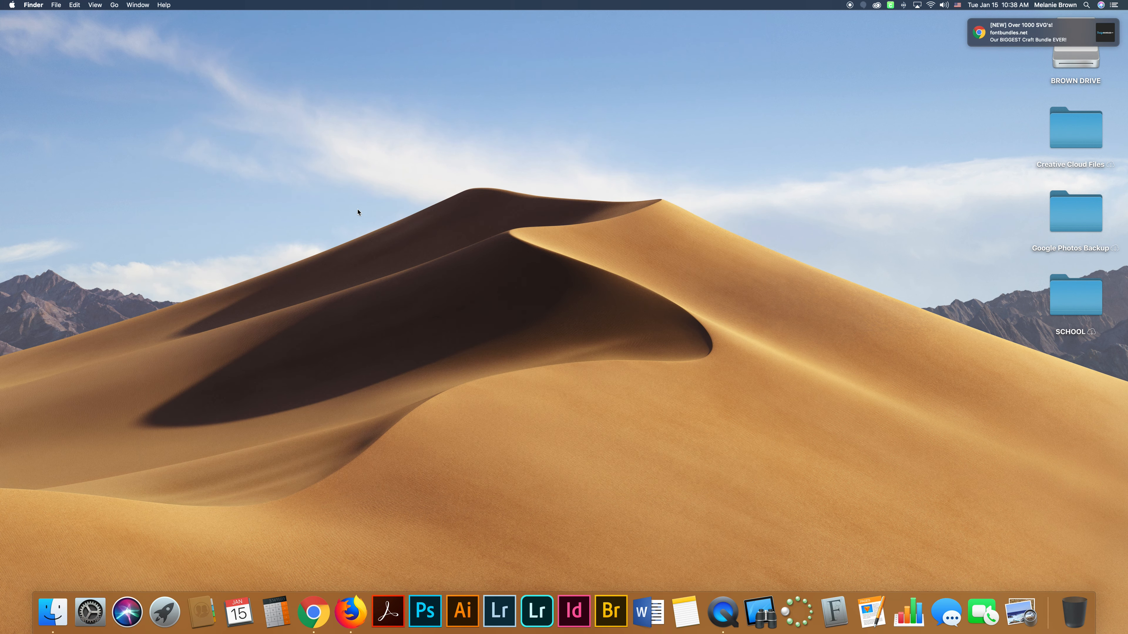
click(114, 5)
click(149, 125)
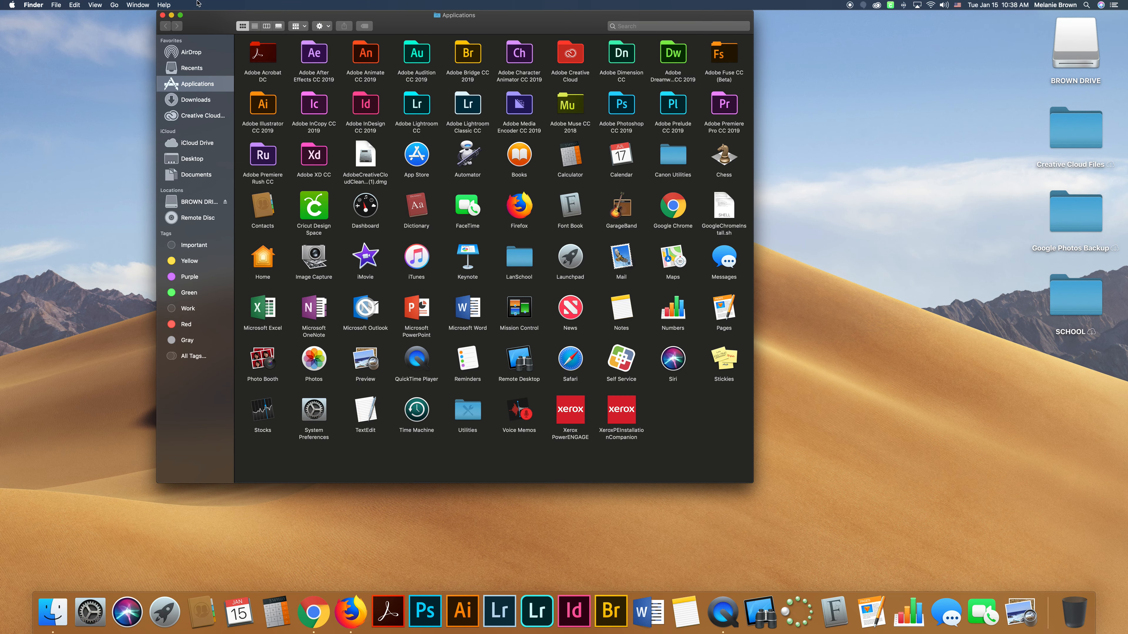
click(162, 15)
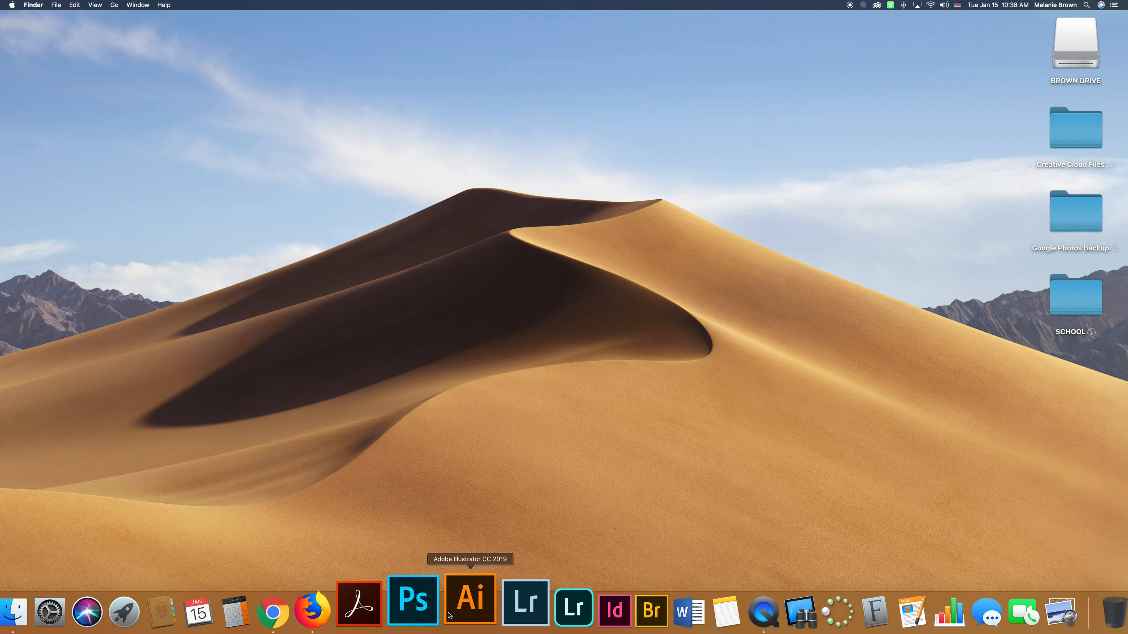
Launch Illustrator from the Dock and reposition its home window.
click(466, 613)
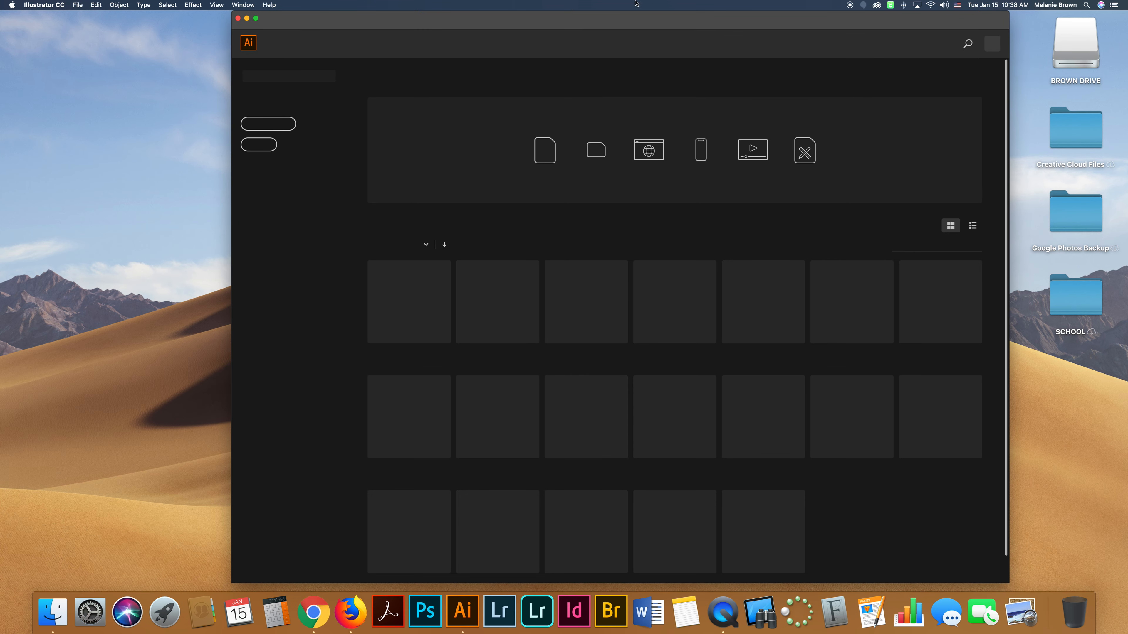
drag(650, 25, 515, 13)
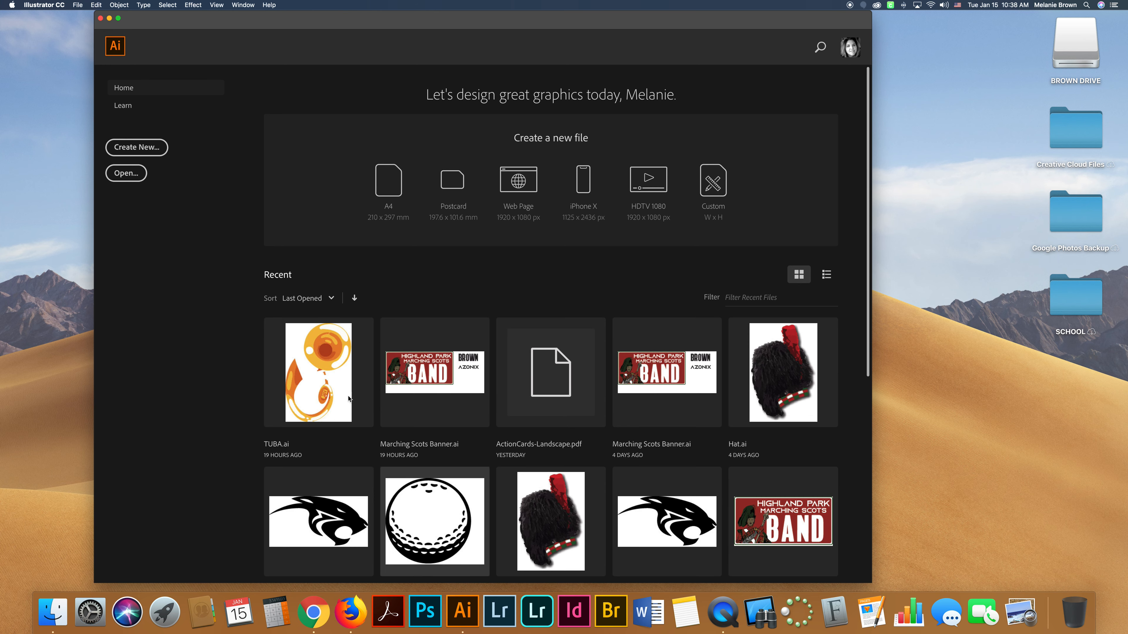
Open the New Document dialog.
scroll(311, 373, down, 2)
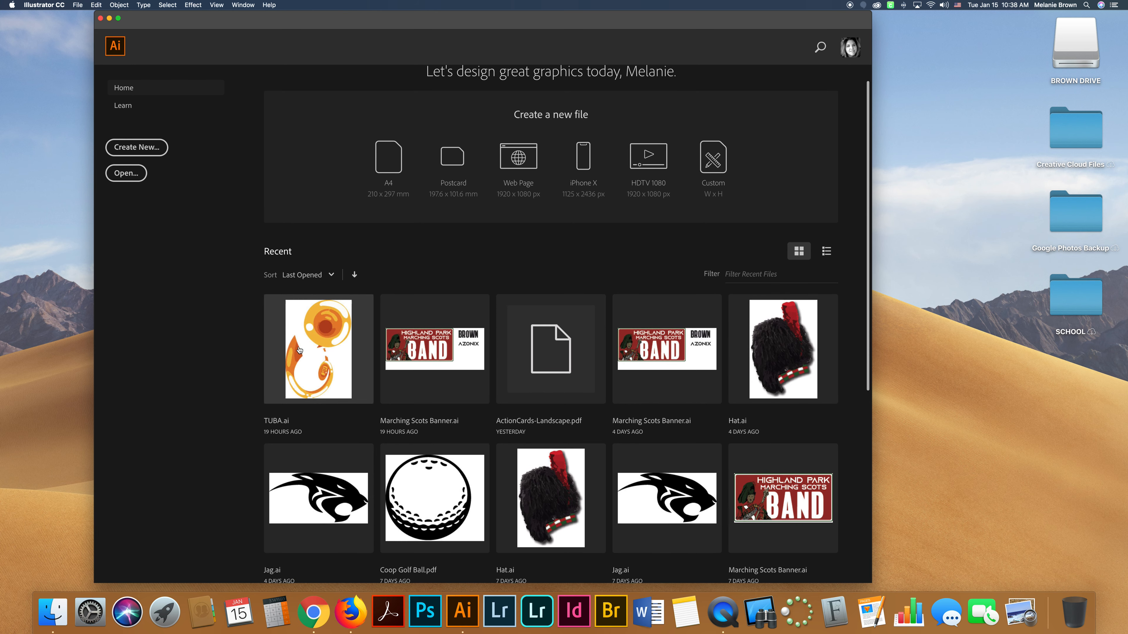
scroll(300, 350, up, 2)
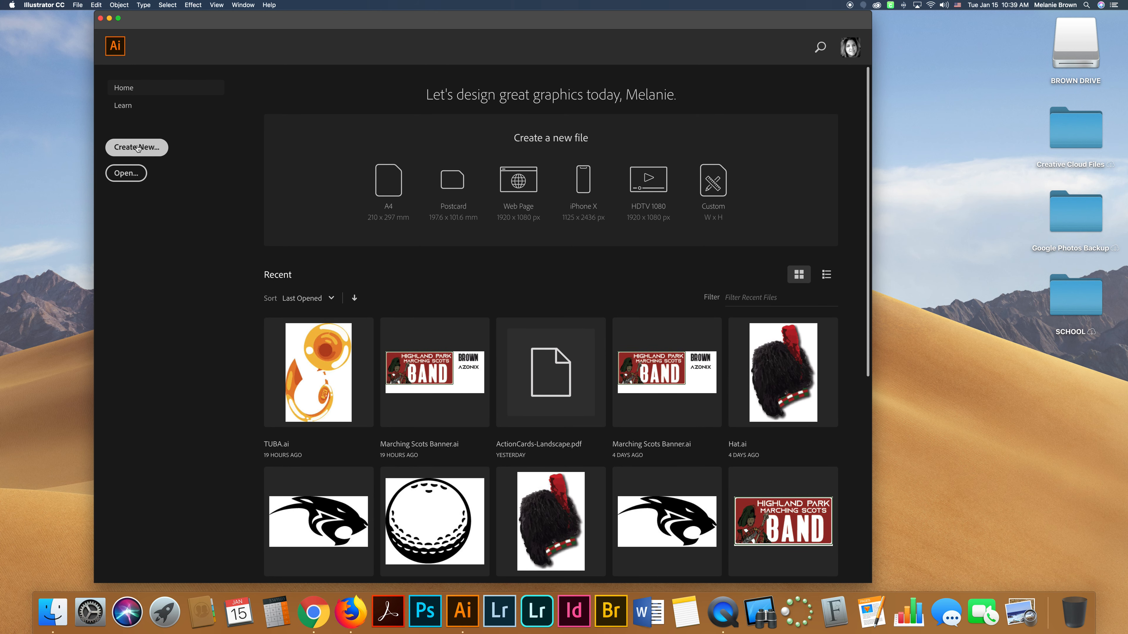
click(146, 150)
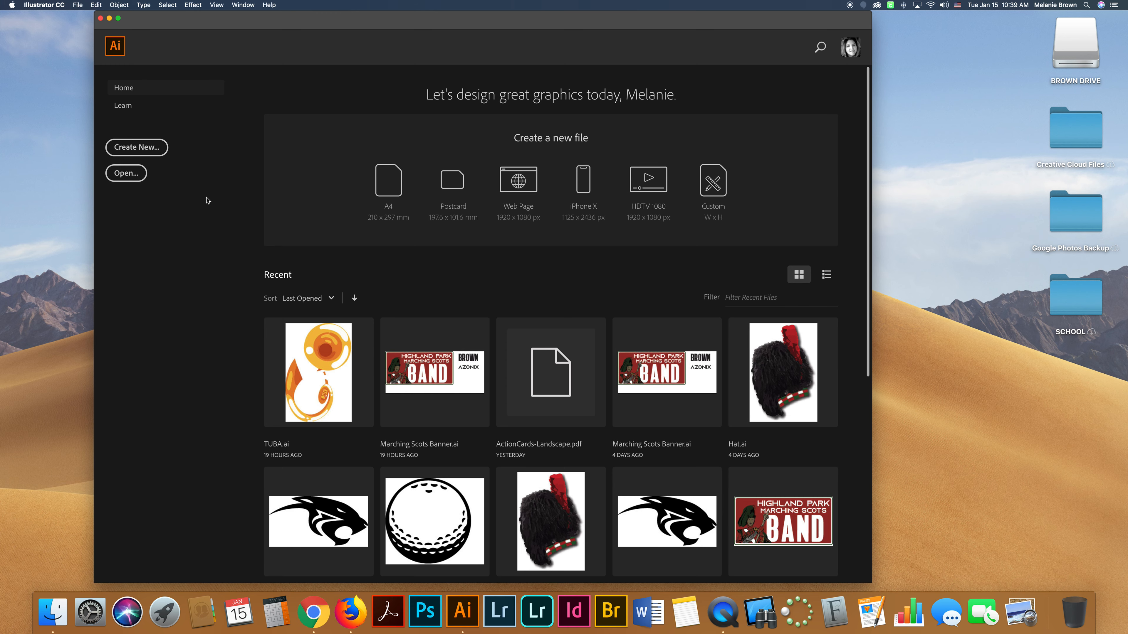
key(super+n)
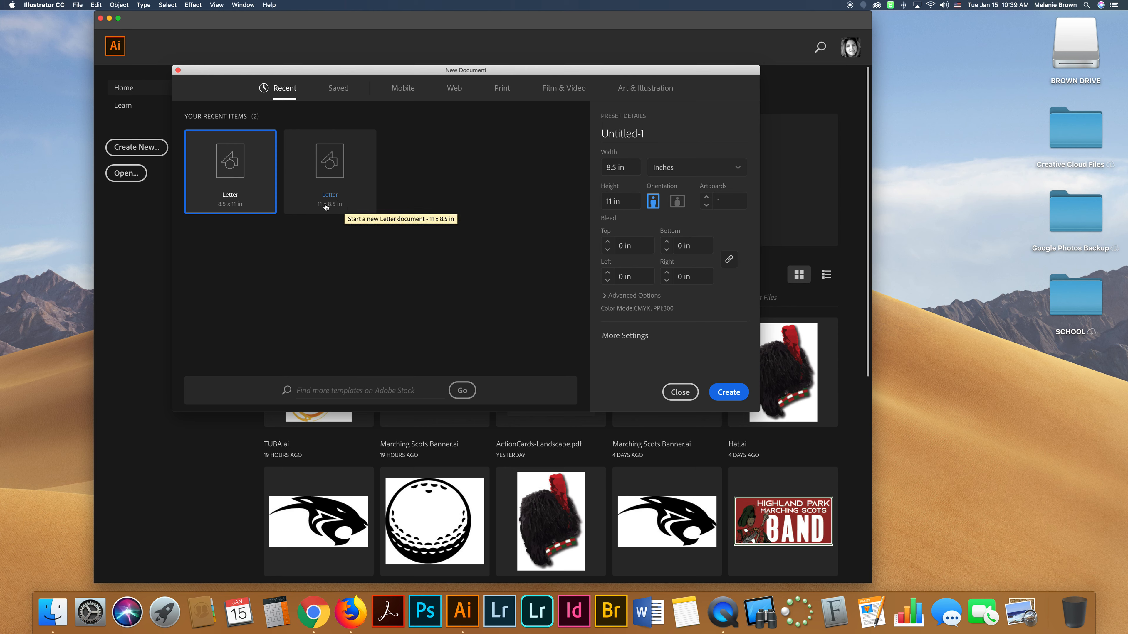
Try the landscape orientation and the unit options, returning to portrait orientation in Inches.
click(680, 203)
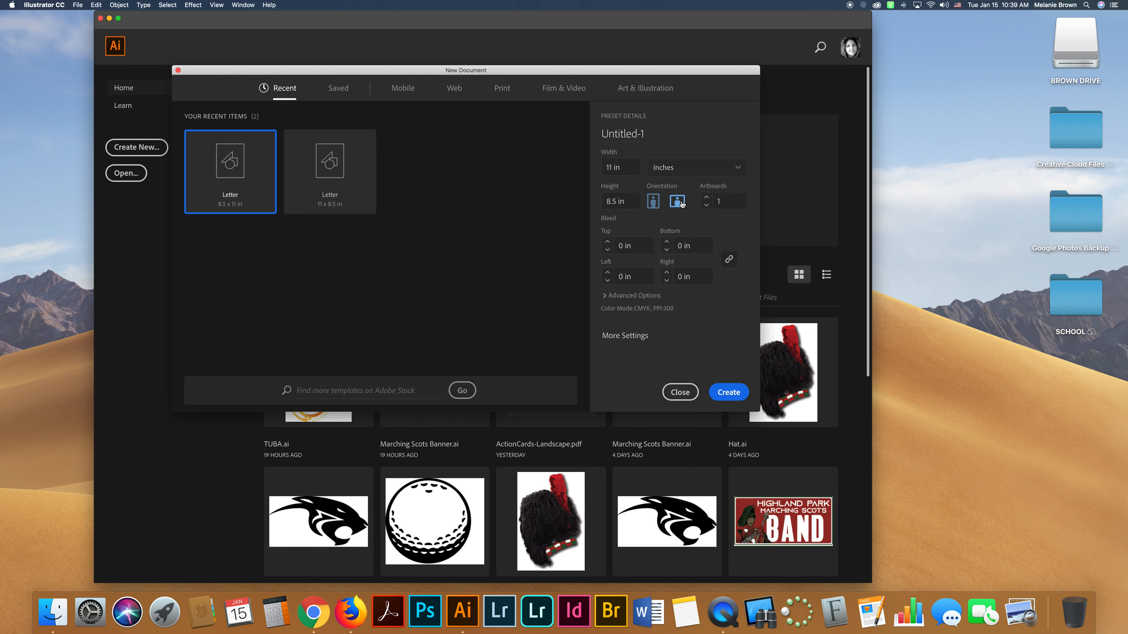
click(656, 203)
click(678, 202)
click(654, 204)
click(674, 173)
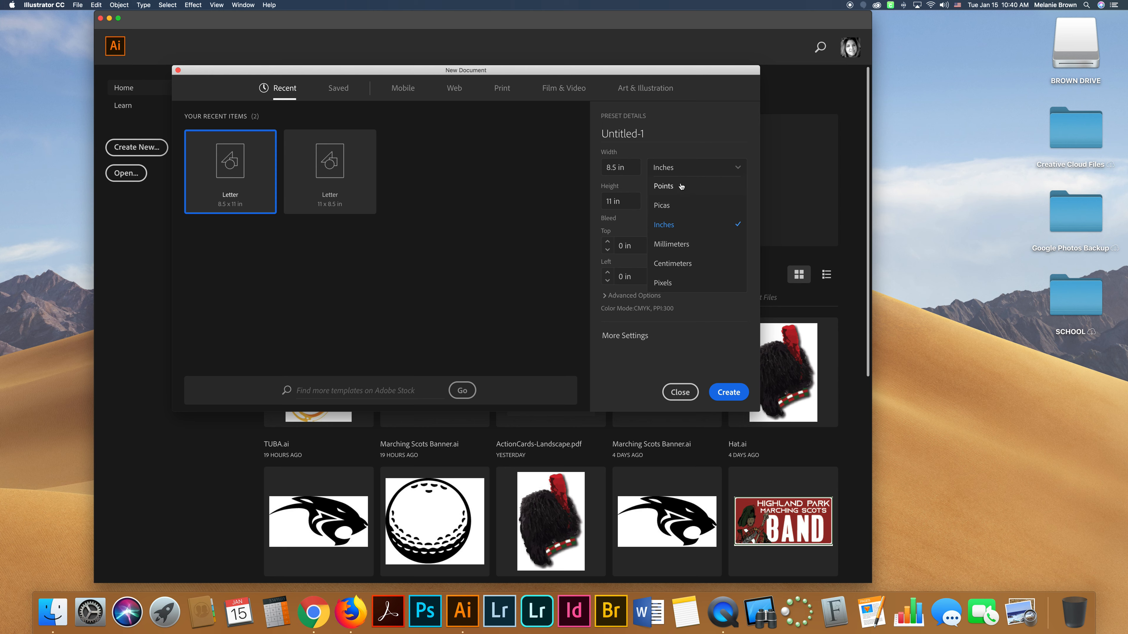
click(666, 168)
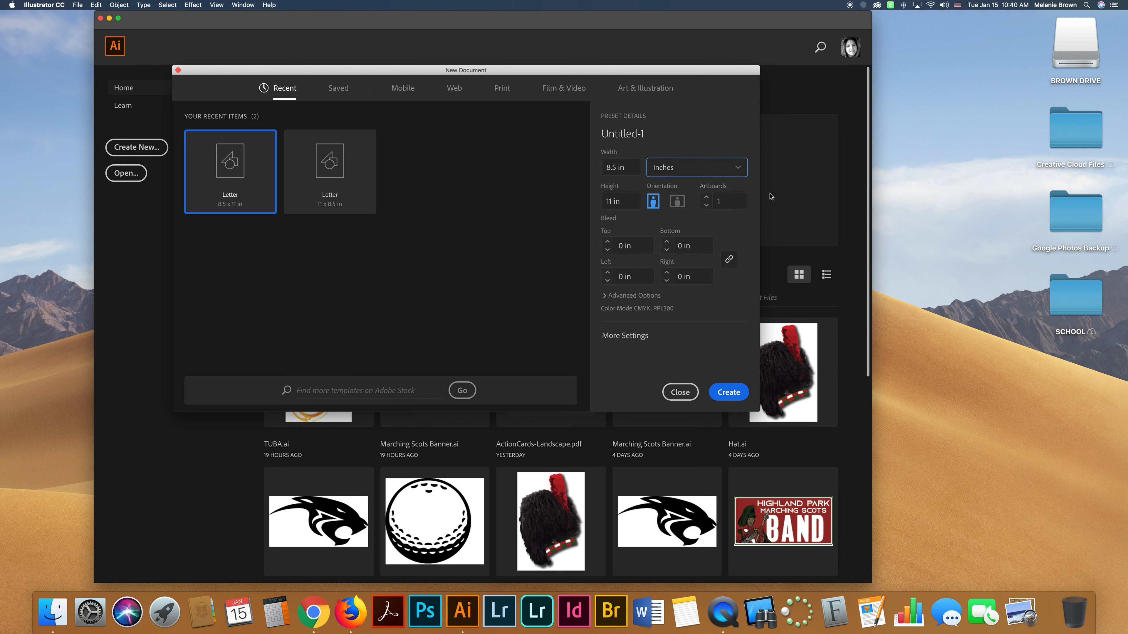
Name the document with the user's last name, a comma, and first name.
click(659, 134)
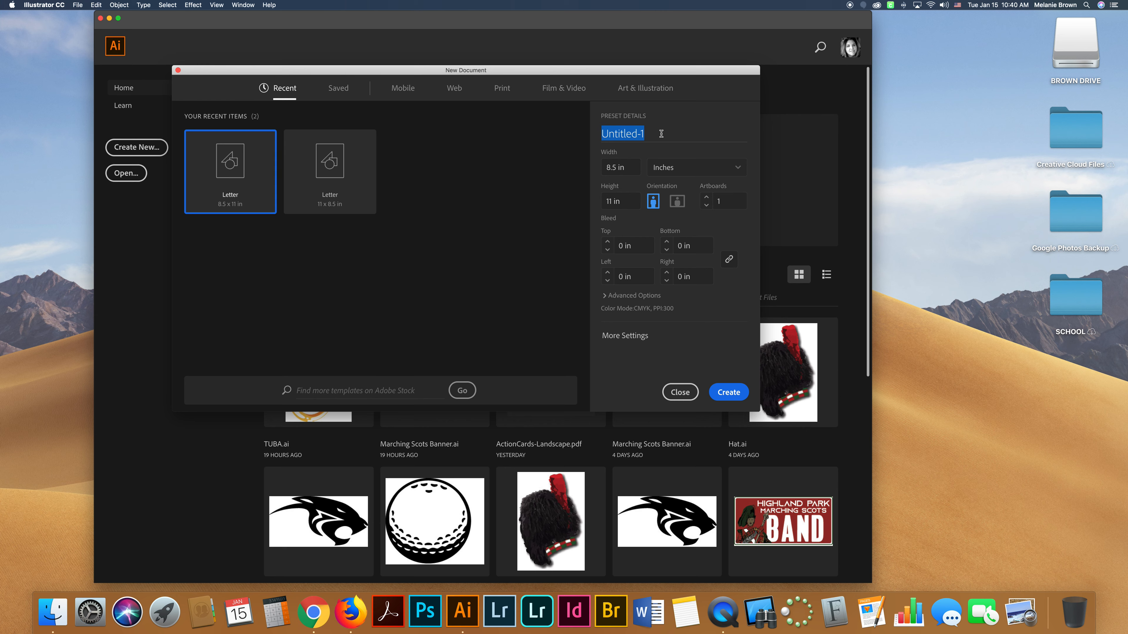
text(Brown, Mela)
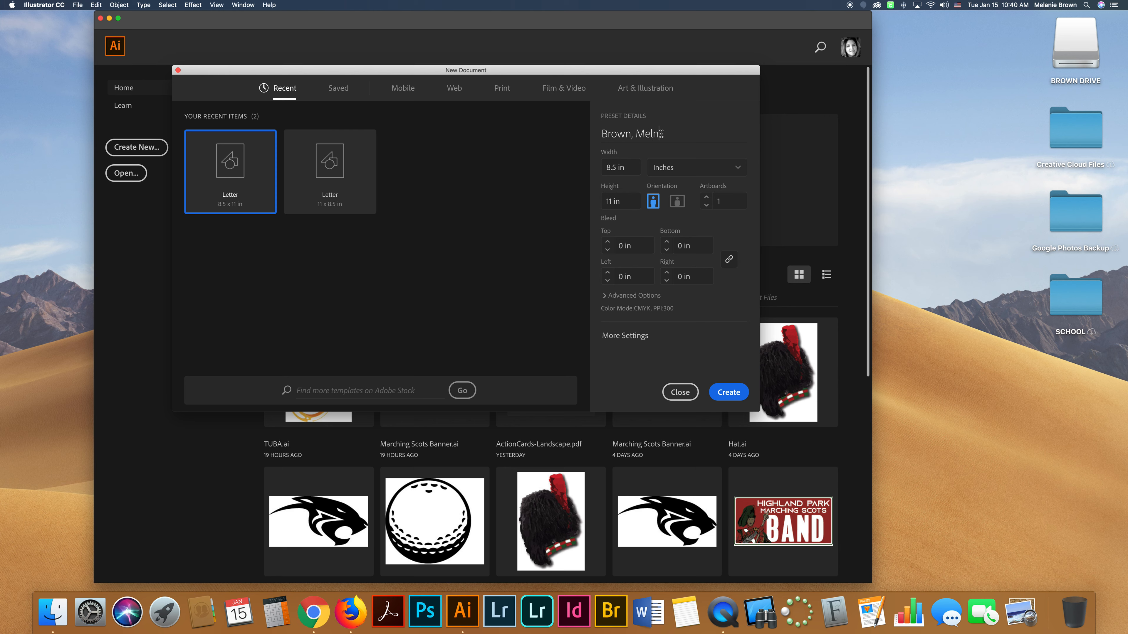
text(nie)
Create the new 8.5 by 11 in portrait document.
click(670, 136)
click(671, 154)
click(671, 151)
click(736, 399)
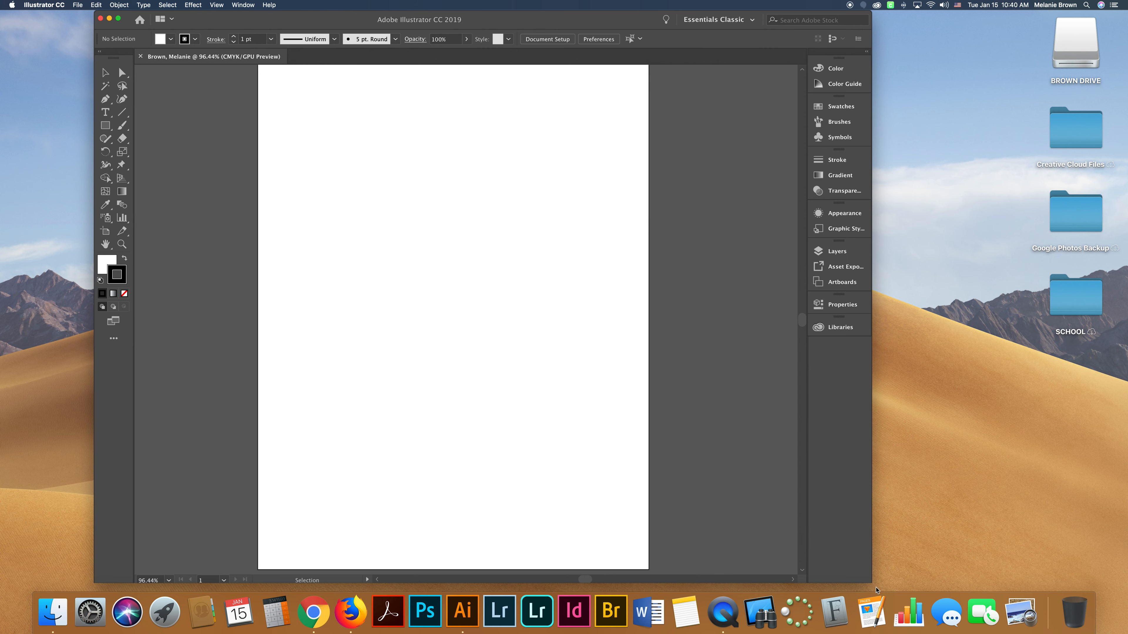
Widen the Illustrator window and fit the artboard in the window.
drag(871, 582, 913, 591)
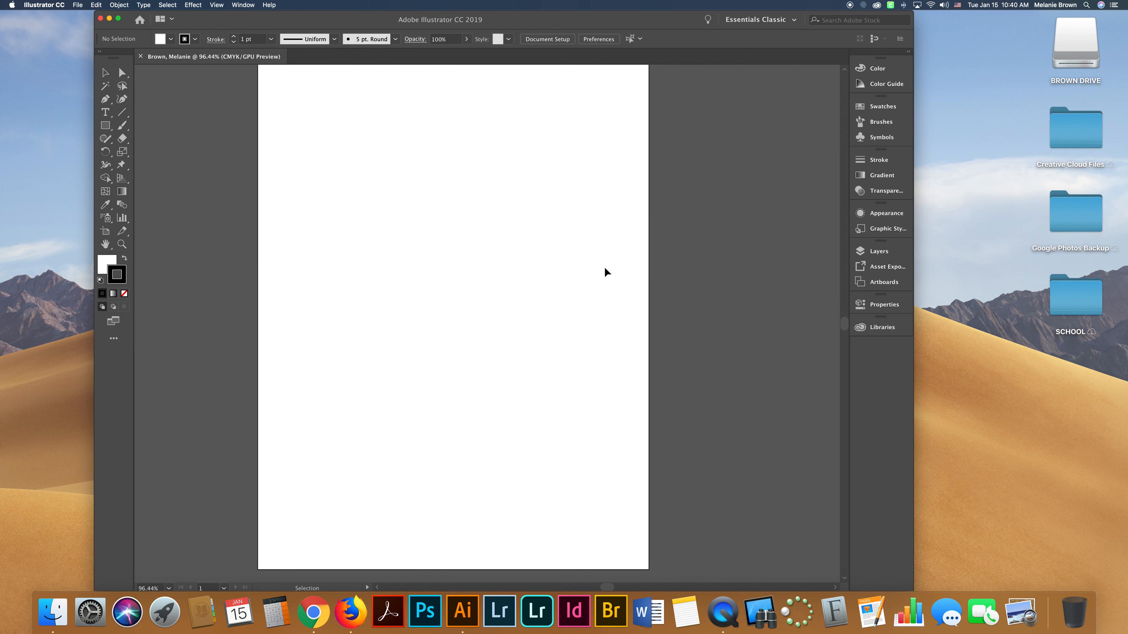
scroll(605, 269, up, 8)
scroll(605, 269, right, 15)
scroll(605, 272, right, 3)
scroll(605, 272, right, 4)
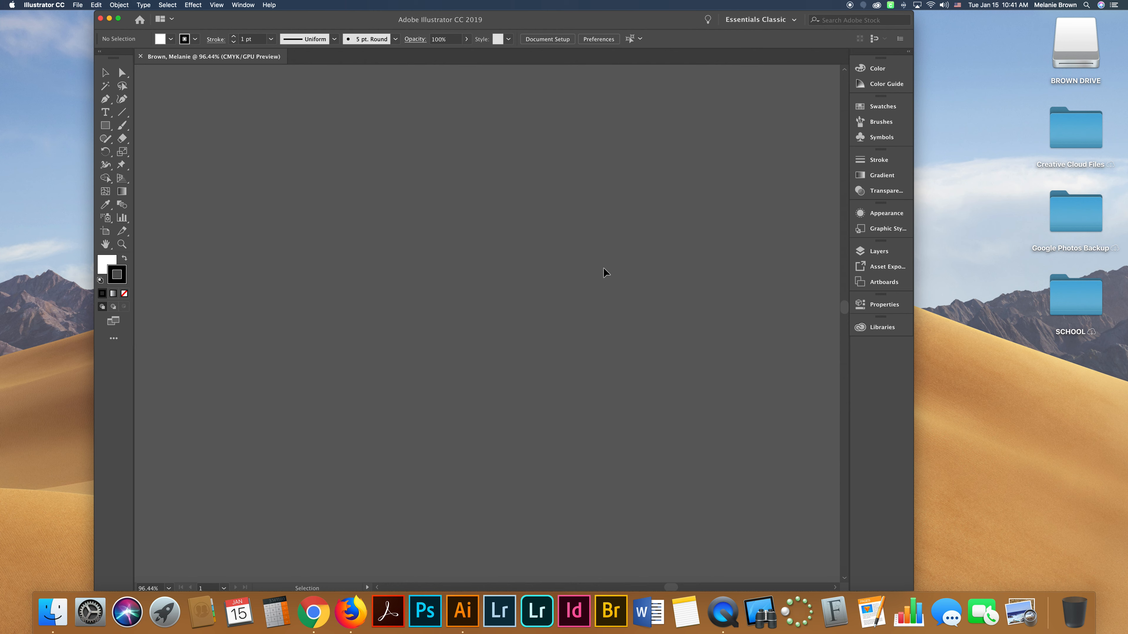
scroll(611, 262, right, 1)
key(super+0)
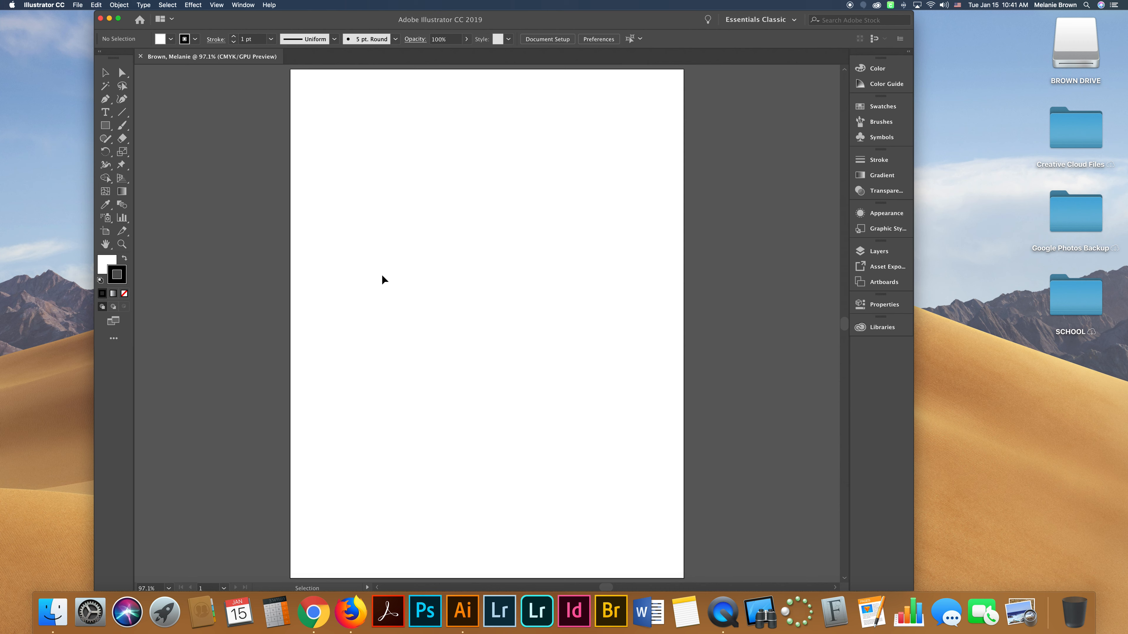
Draw a rectangle near the upper left of the artboard and swap its fill and stroke colours to a black fill.
key(m)
drag(346, 214, 442, 259)
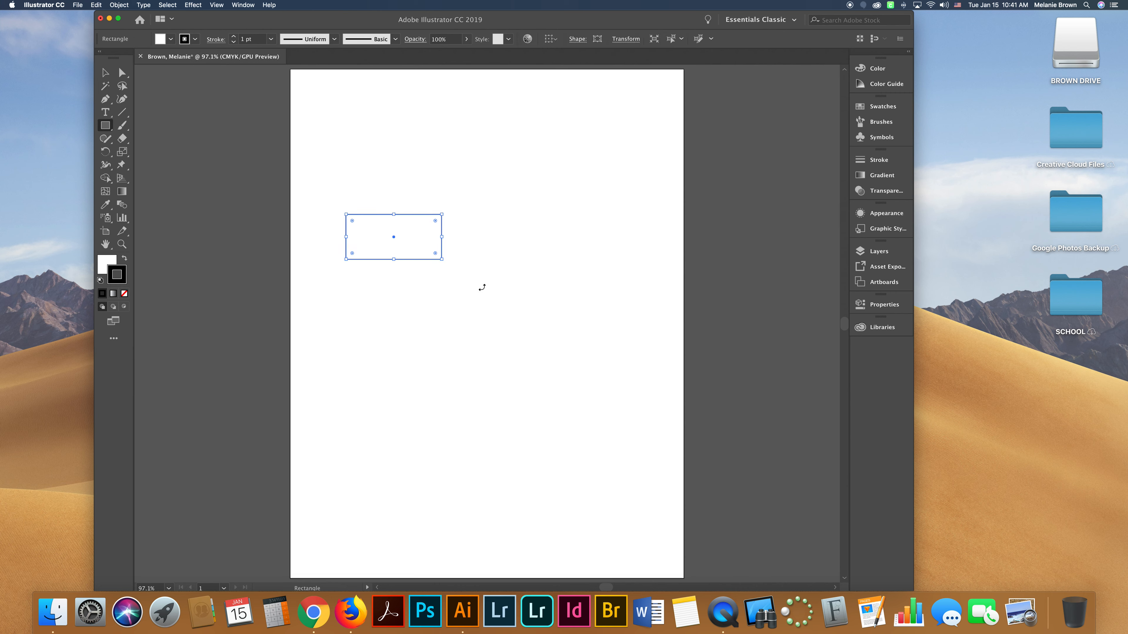
click(124, 258)
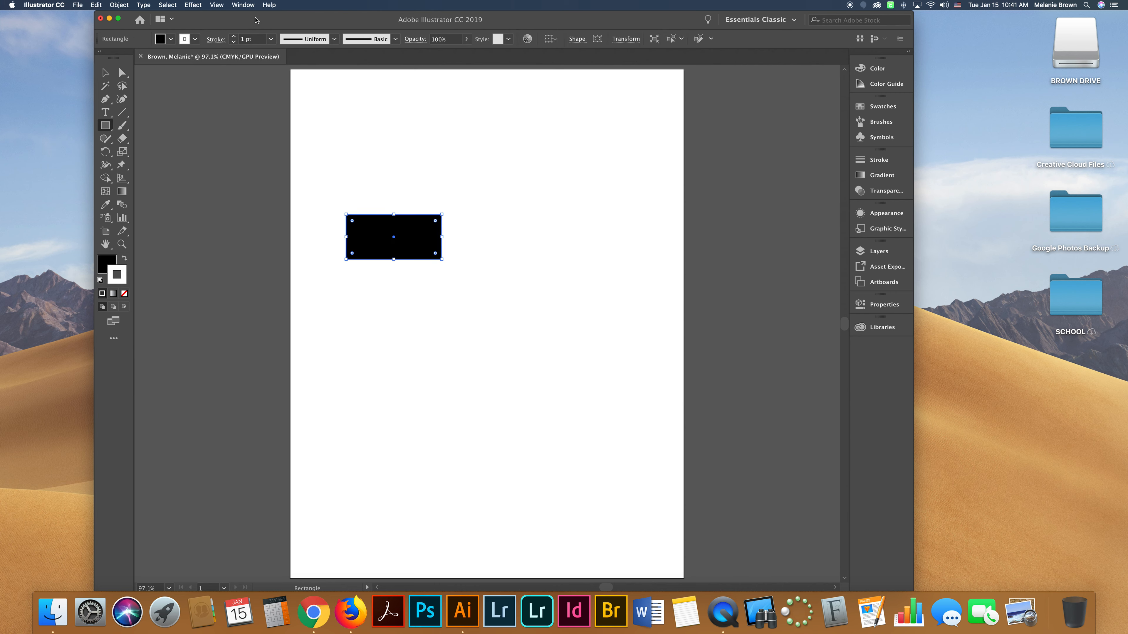
Zoom in on the rectangle to the maximum and back out to 100%.
key(super+plus)
key(super+plus)
key(super+plus)
key(super+plus)
key(super+plus)
key(super+plus)
key(super+plus)
key(super+plus)
key(super+plus)
key(super+plus)
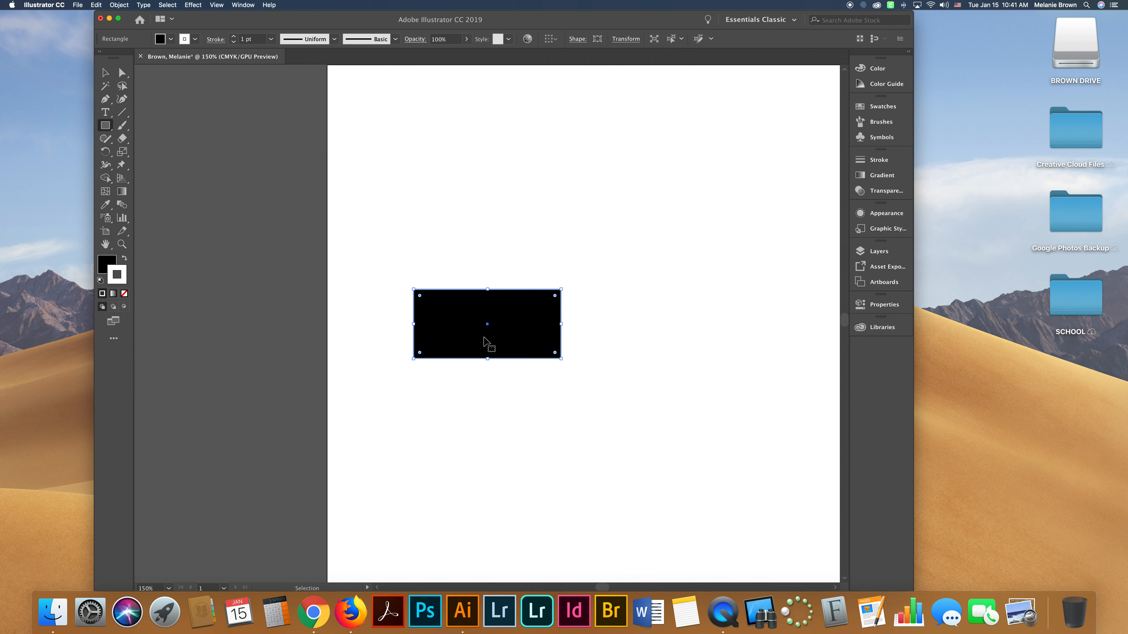
key(super+plus)
key(super+plus)
key(super+plus)
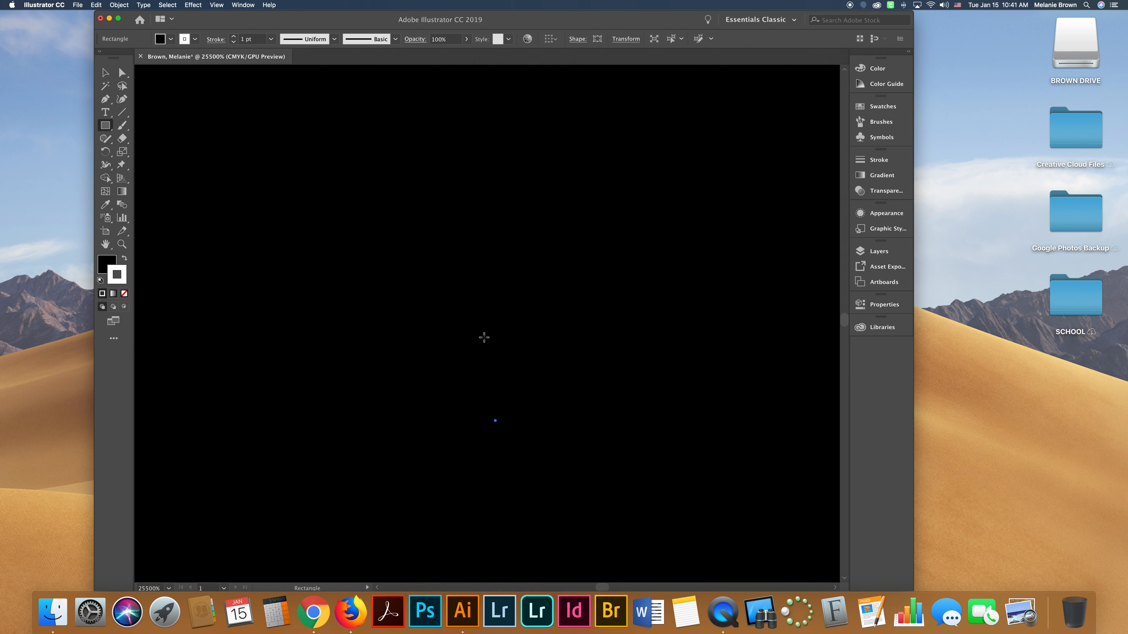
key(super+plus)
key(super+minus)
key(super+minus)
key(super+minus)
key(super+minus)
Zoom out to the minimum magnification, then fit the artboard back in the window.
key(super+minus)
key(super+minus)
key(super+minus)
key(super+minus)
key(super+minus)
key(super+minus)
key(super+minus)
key(super+minus)
key(super+minus)
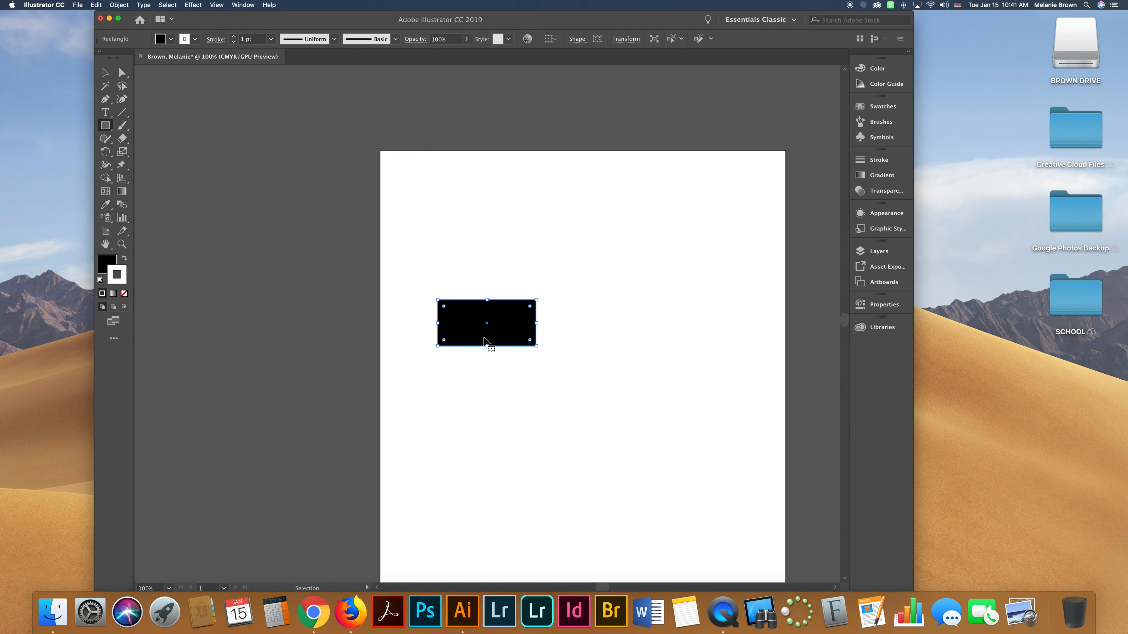
key(super+minus)
key(super+minus)
key(super+minus)
key(super+minus)
key(super+minus)
key(super+minus)
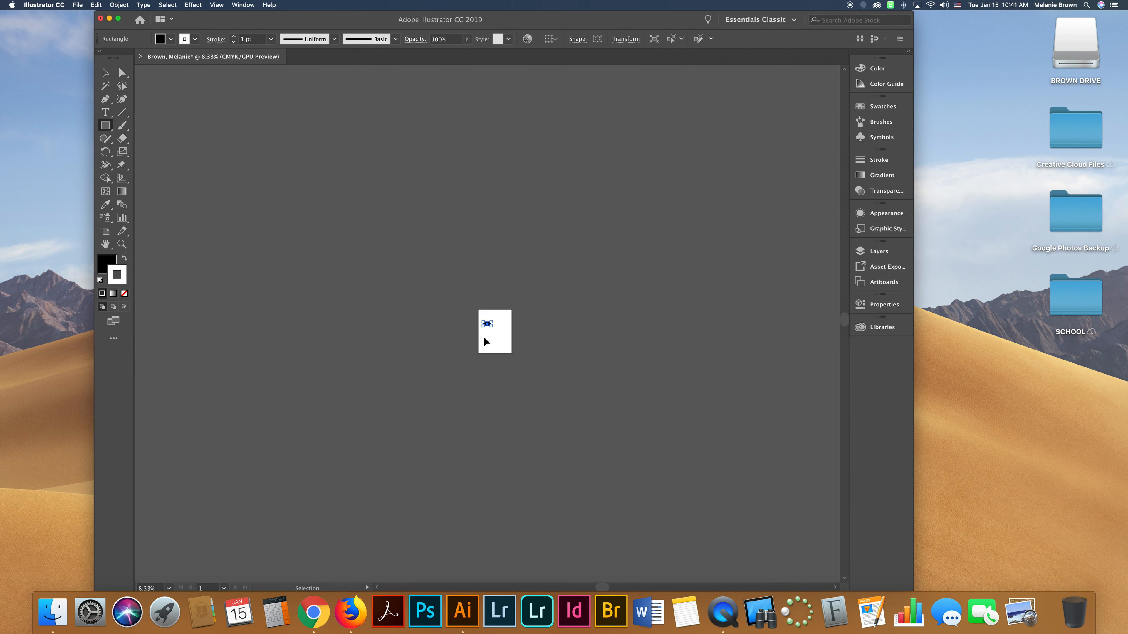
key(super+minus)
key(super+minus)
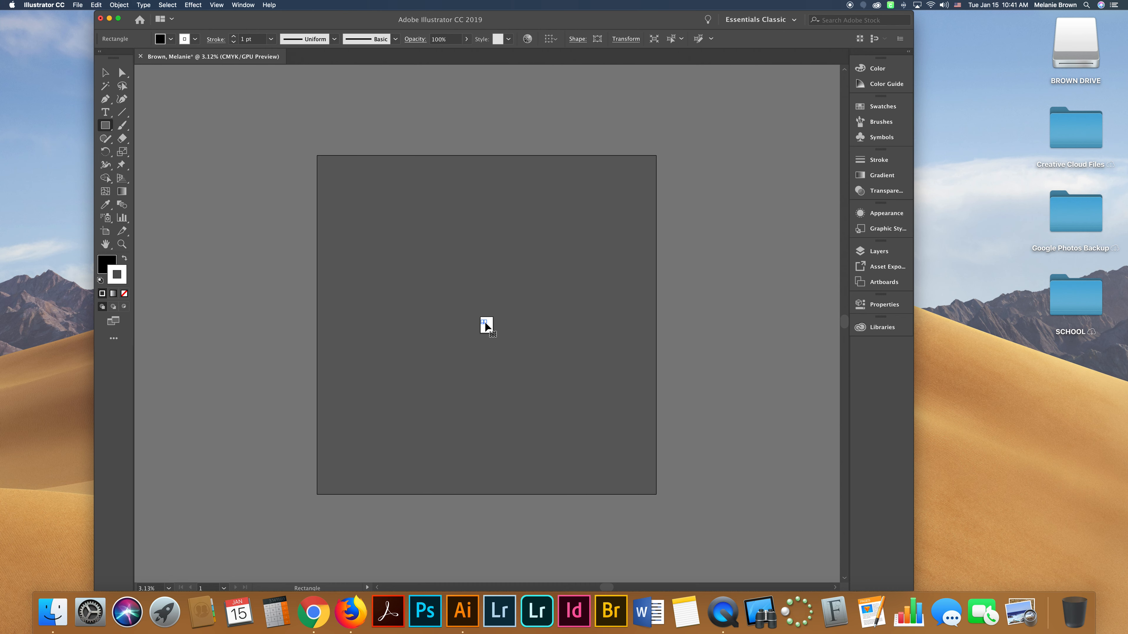
scroll(485, 327, left, 1)
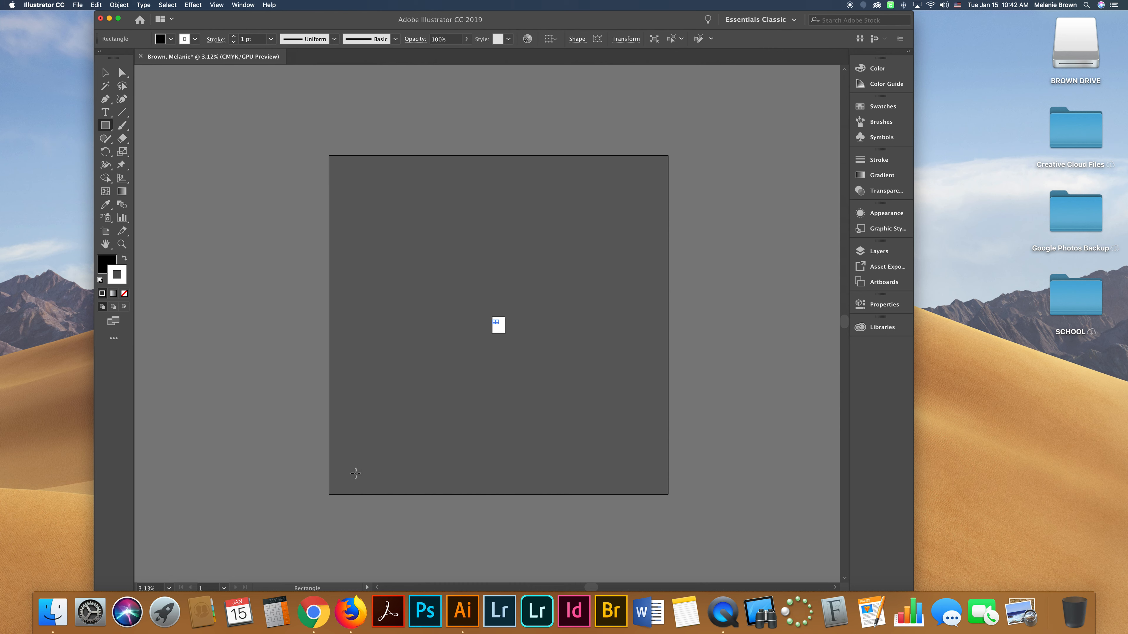
scroll(319, 175, down, 1)
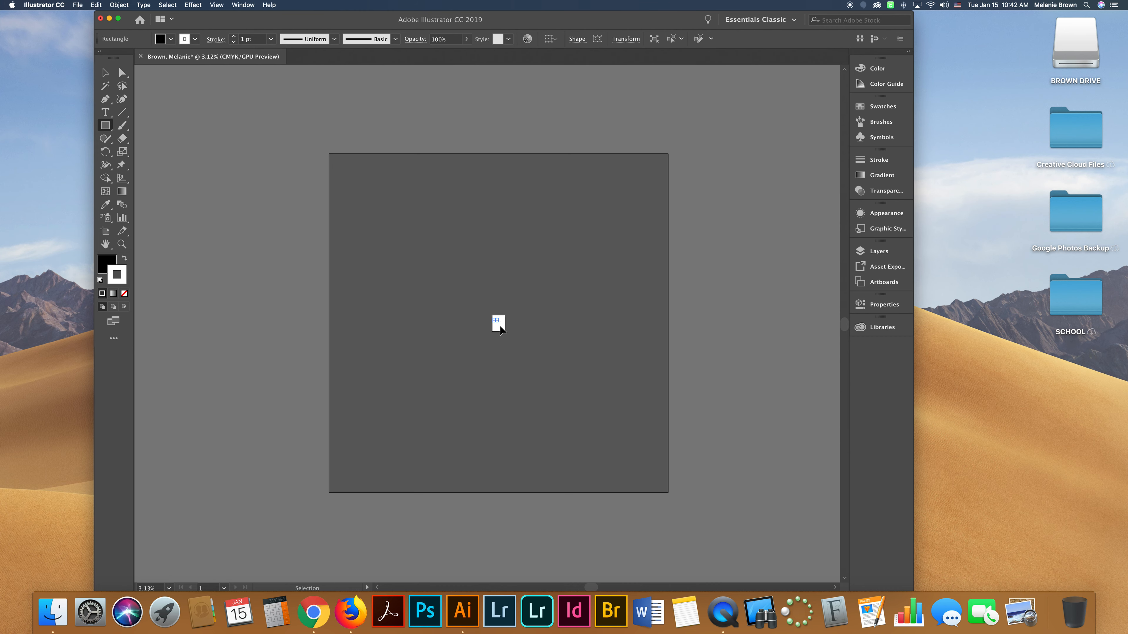
key(super+0)
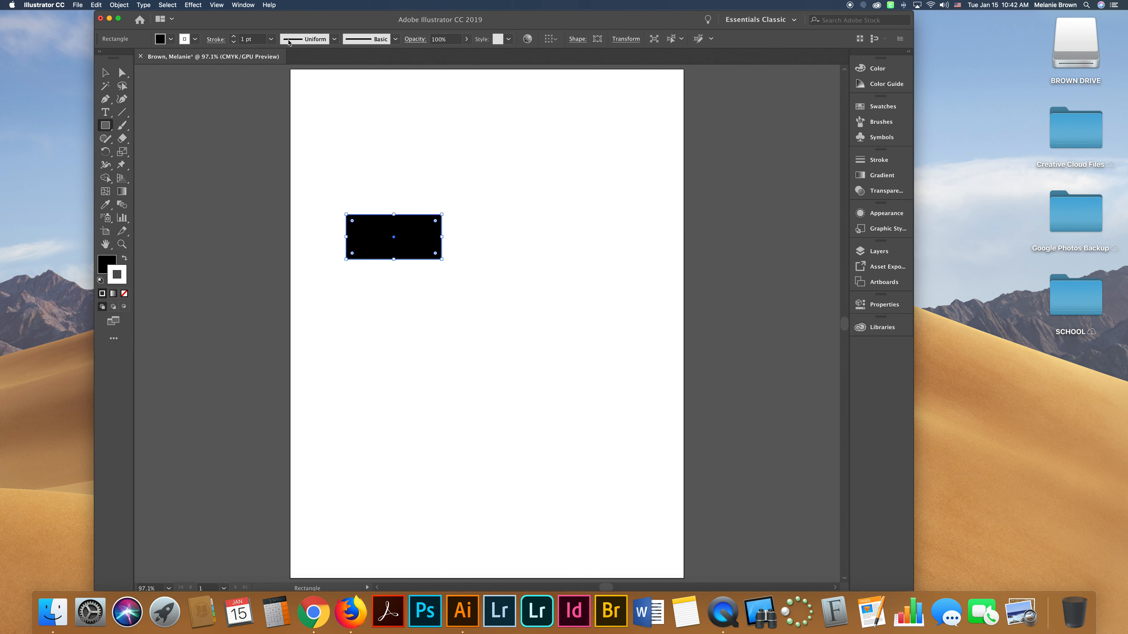
Select the black rectangle and delete it.
click(105, 73)
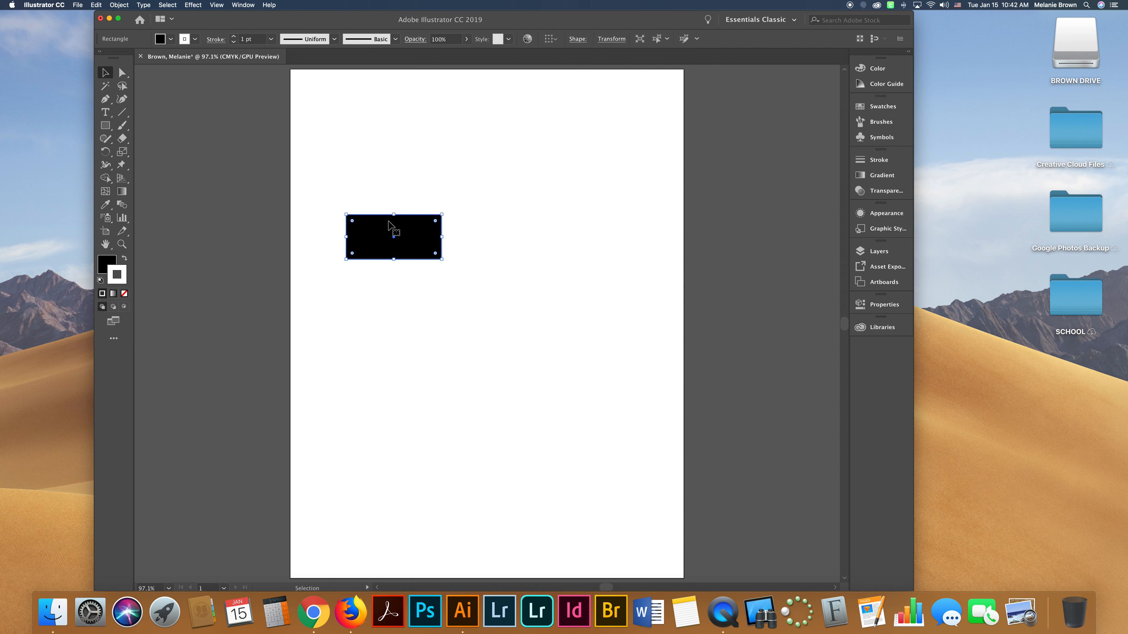
key(Delete)
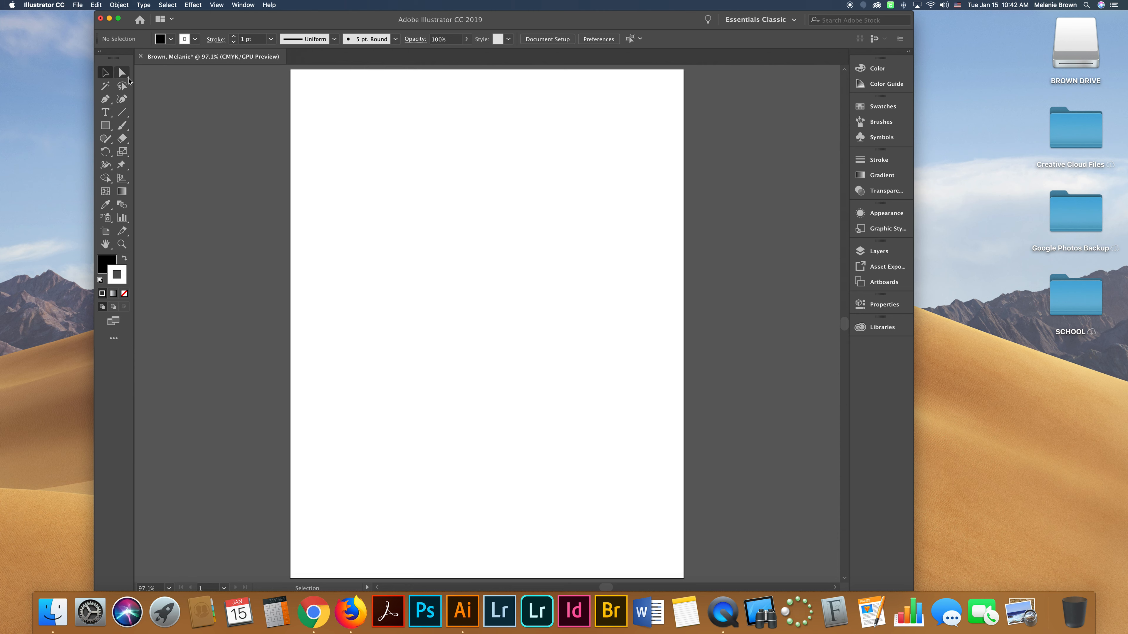
Pick the Line Segment tool and tear off its tool group as a floating panel.
click(124, 114)
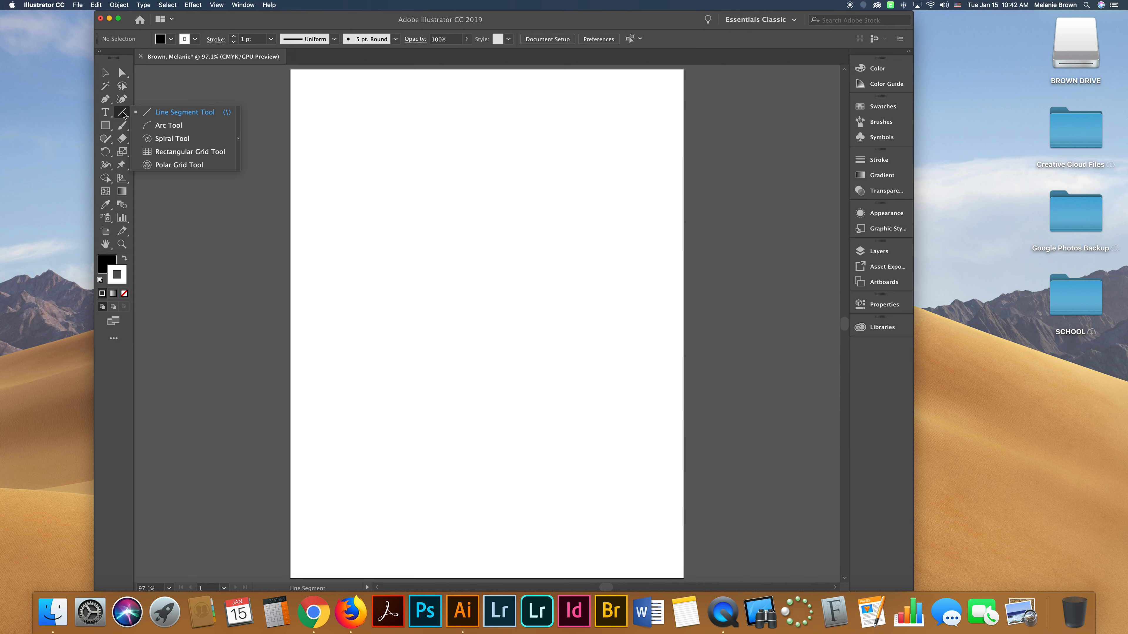
click(153, 115)
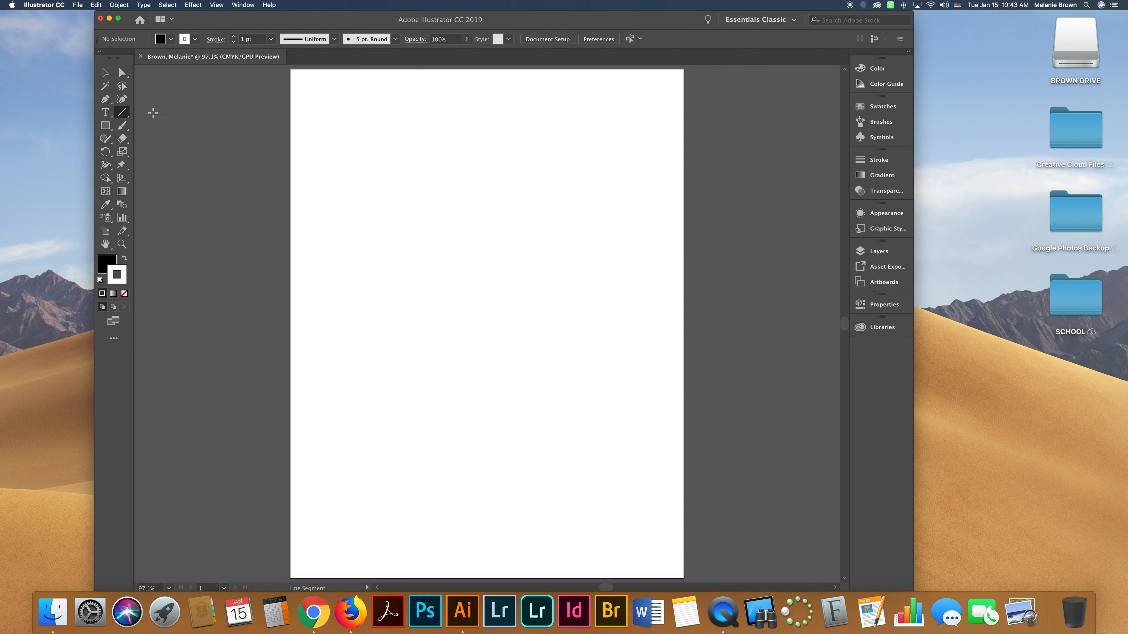
click(125, 115)
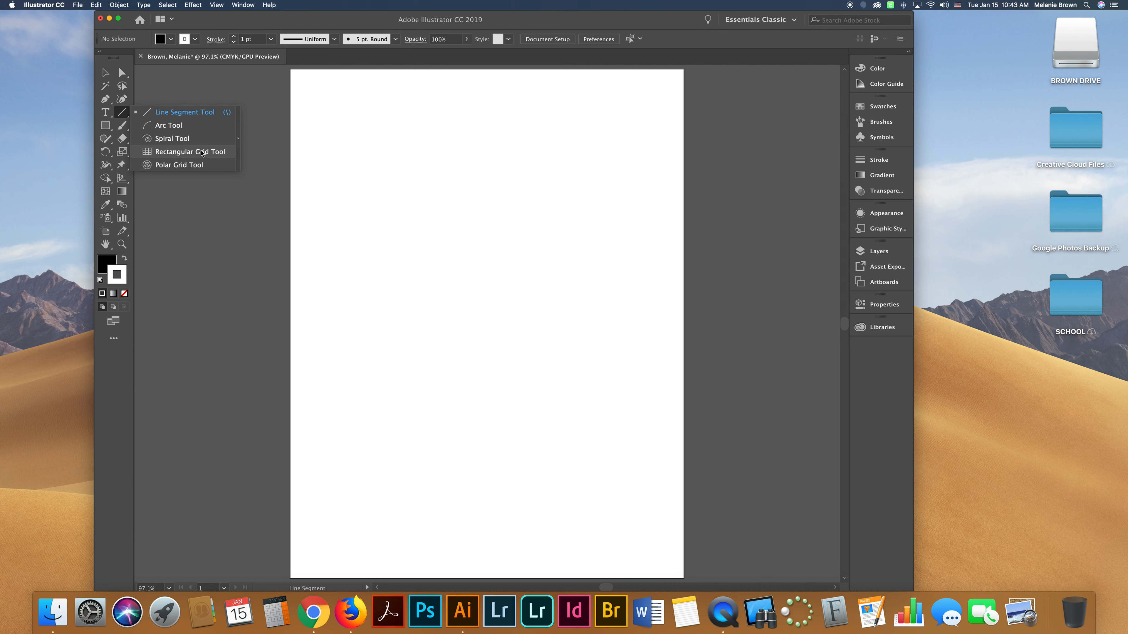
click(238, 141)
drag(193, 125, 221, 89)
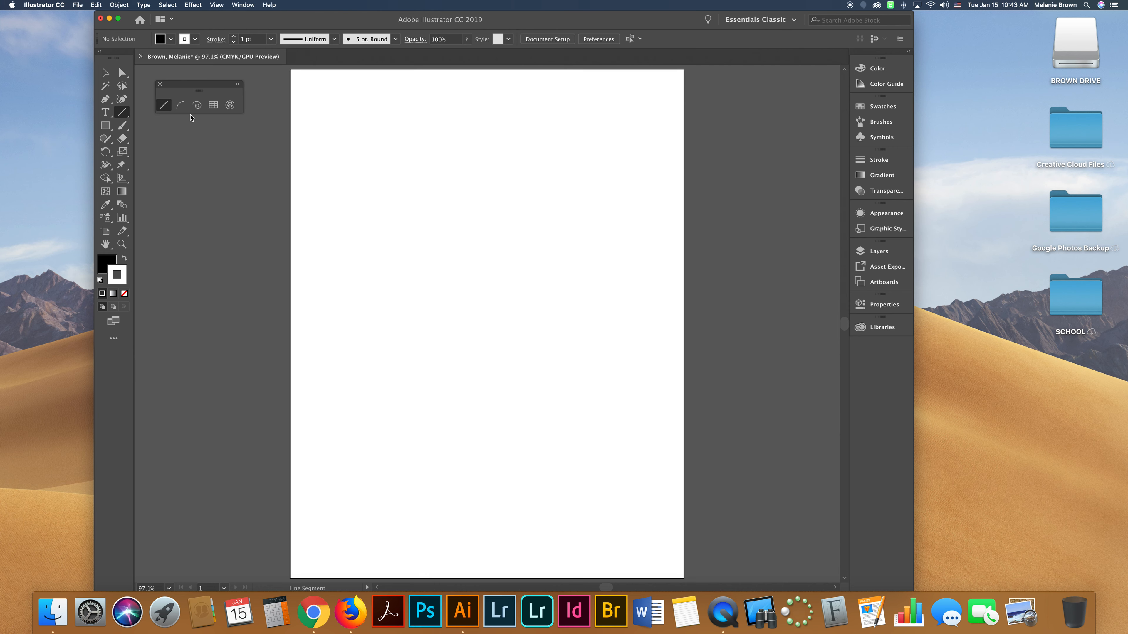
scroll(191, 118, down, 1)
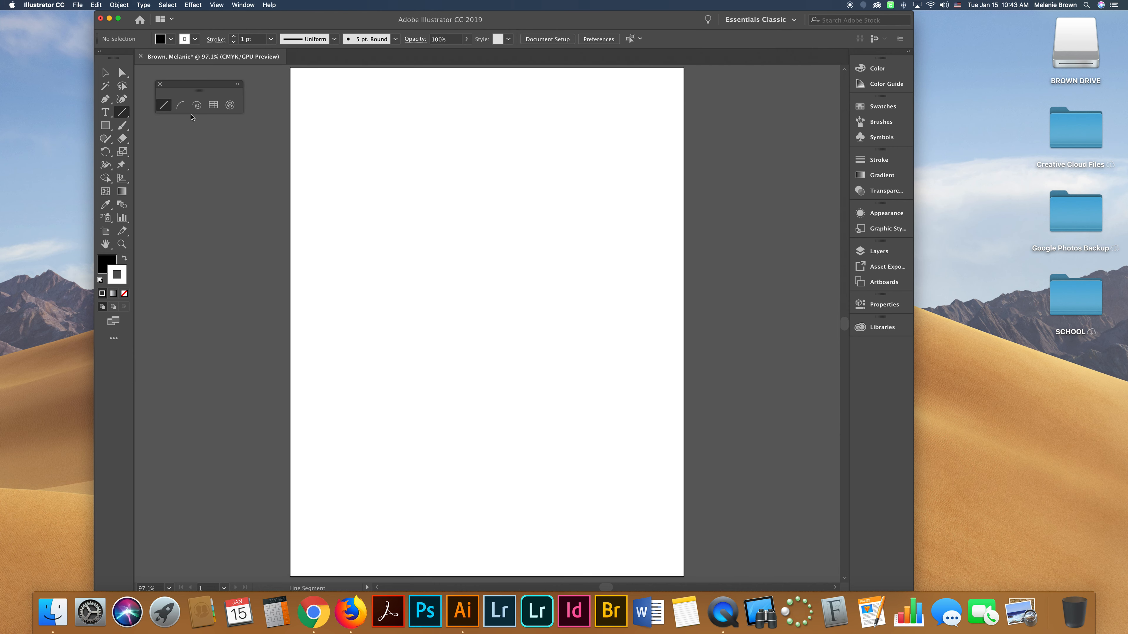
mouse_move(197, 87)
mouse_down()
mouse_move(183, 123)
mouse_move(193, 88)
mouse_up()
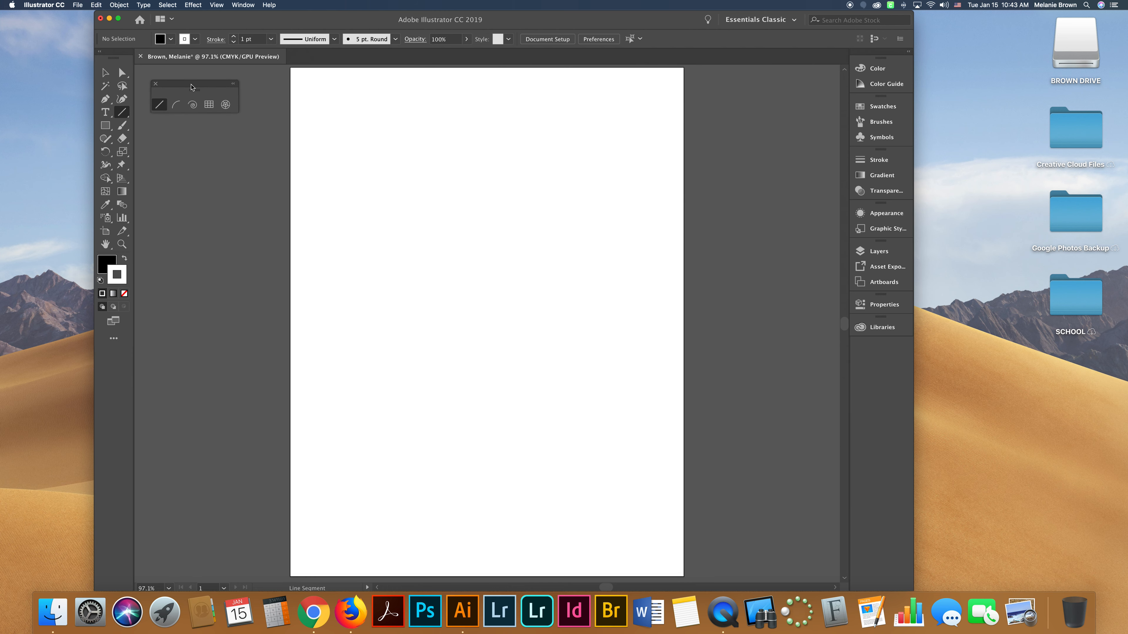
scroll(225, 203, right, 1)
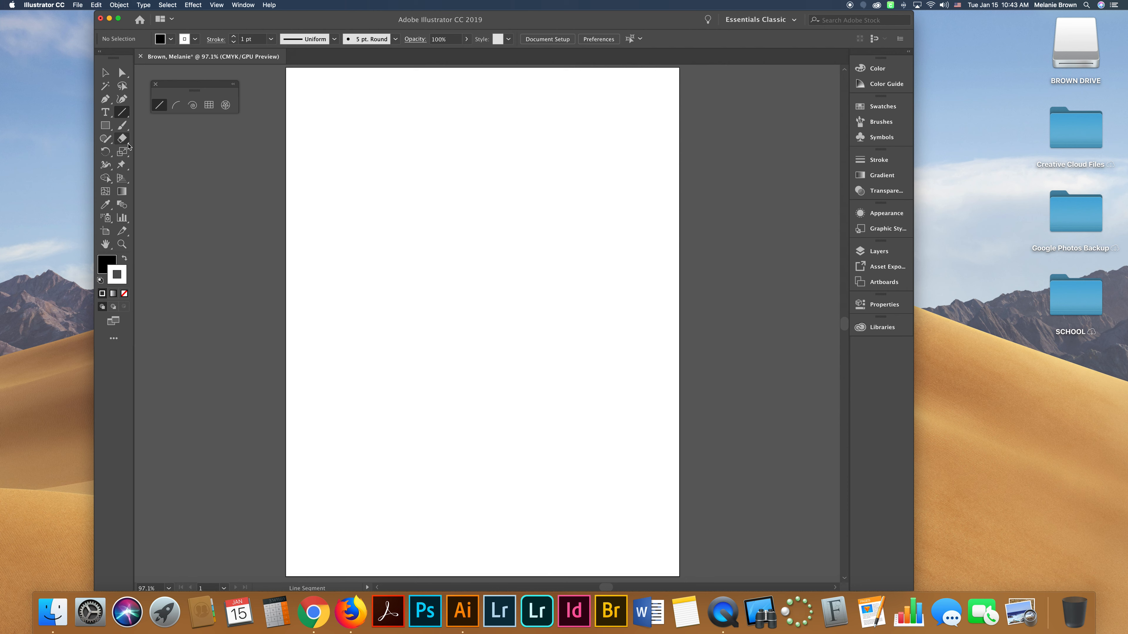
Activate the Line Segment tool and set the colours to no fill with a black stroke.
click(126, 141)
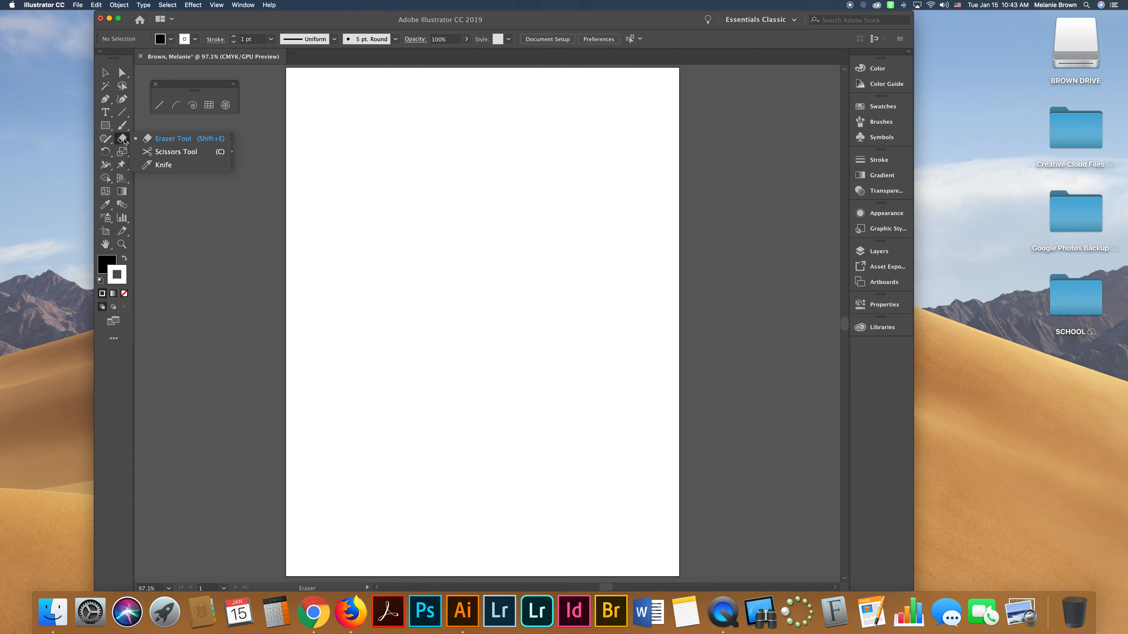
key(v)
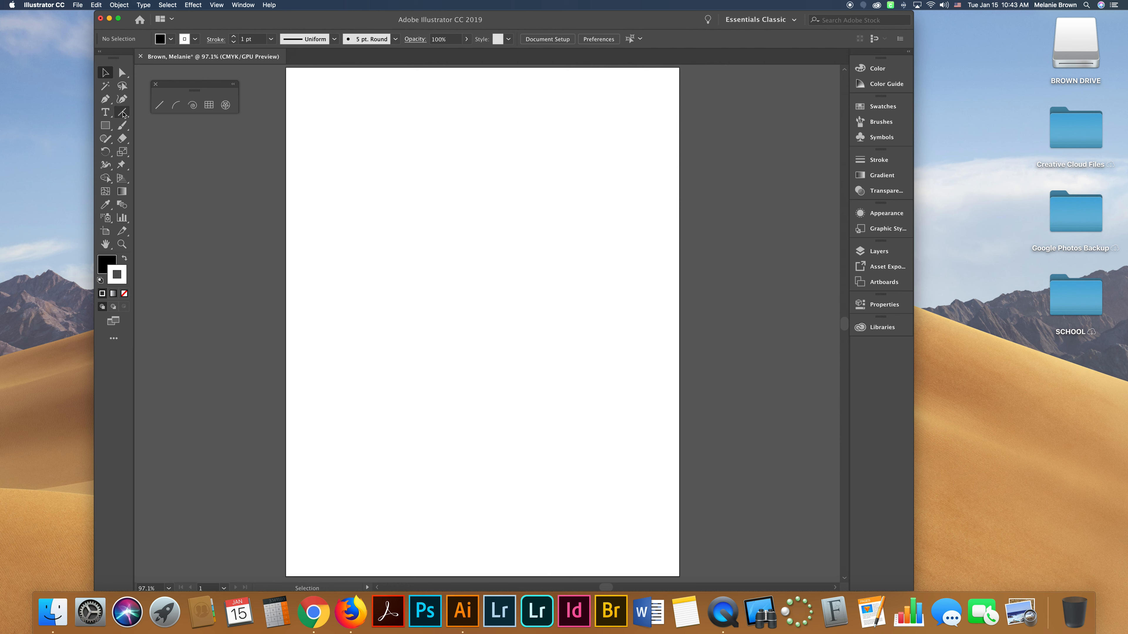
click(160, 105)
click(125, 258)
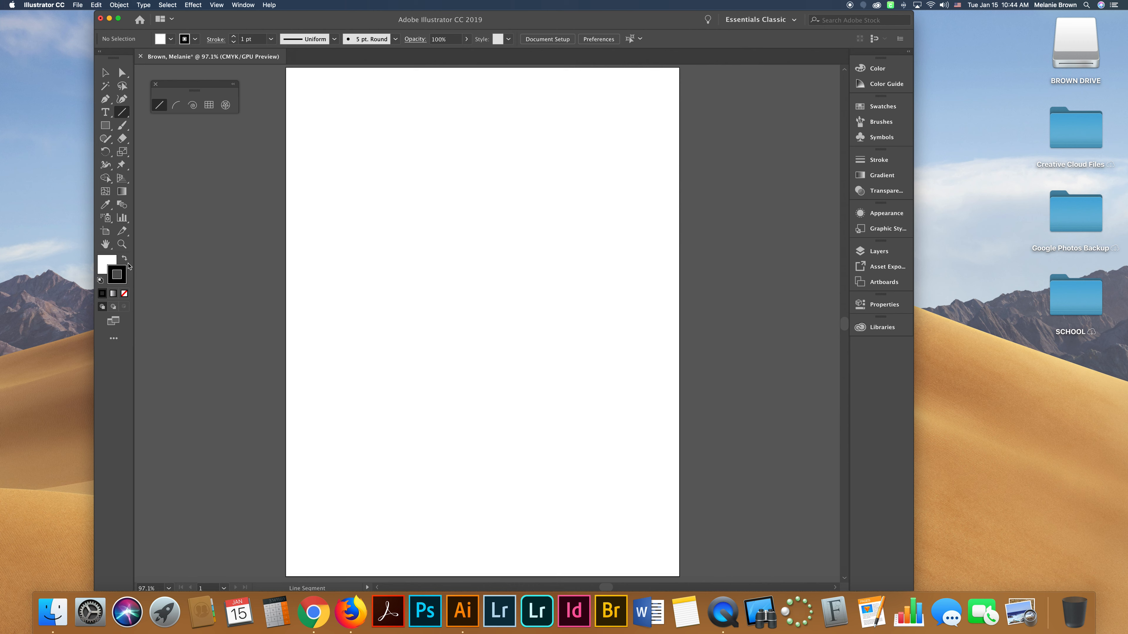
click(106, 263)
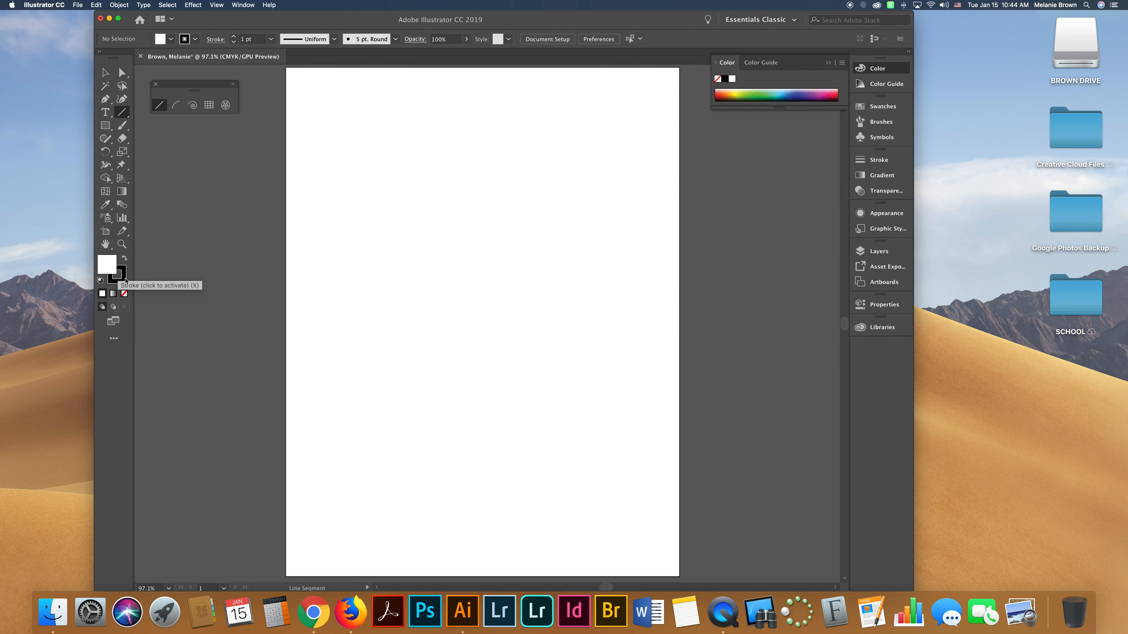
click(124, 260)
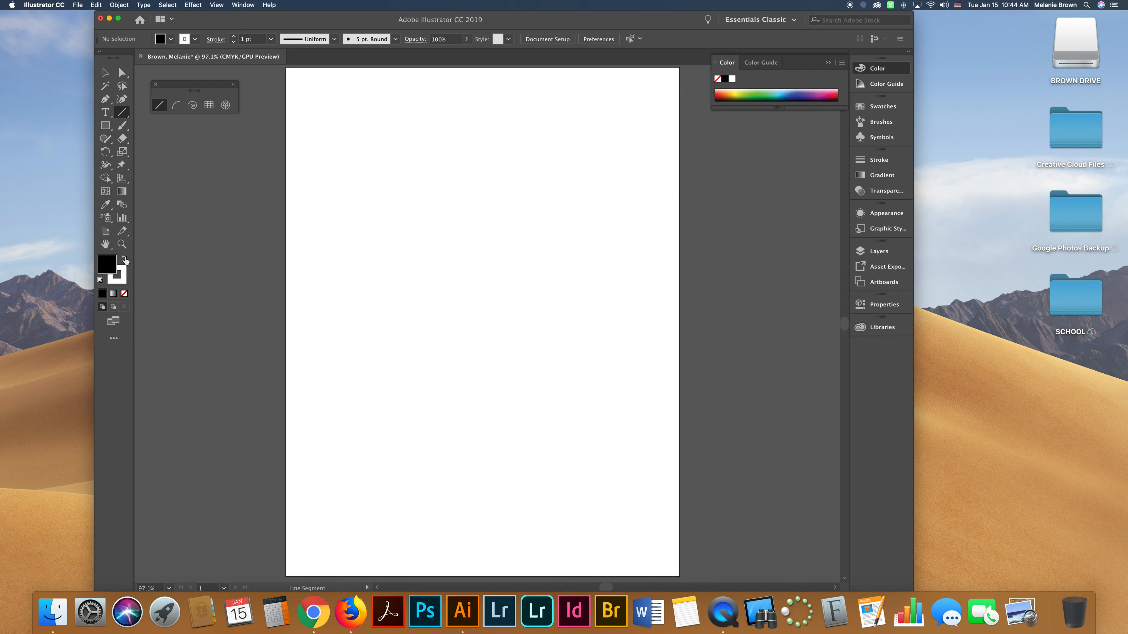
click(125, 260)
click(124, 259)
click(124, 259)
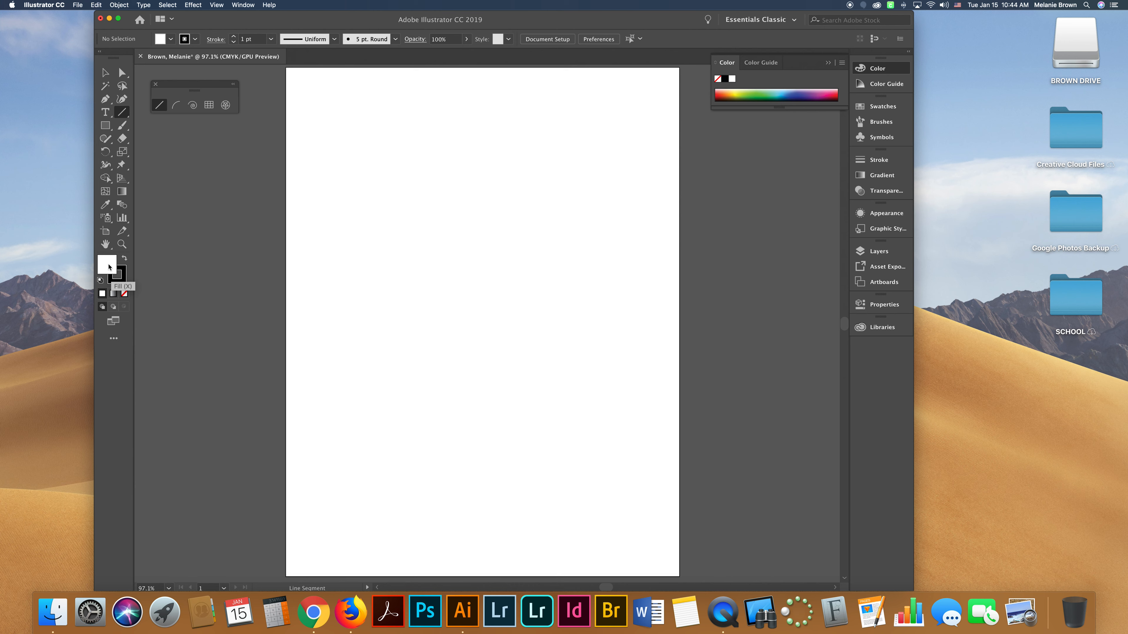
click(125, 294)
click(124, 283)
Draw several slanted lines across the artboard, then undo all of them.
mouse_move(313, 97)
mouse_down()
mouse_move(423, 232)
mouse_move(605, 126)
mouse_move(648, 136)
mouse_move(654, 155)
mouse_move(507, 126)
mouse_up()
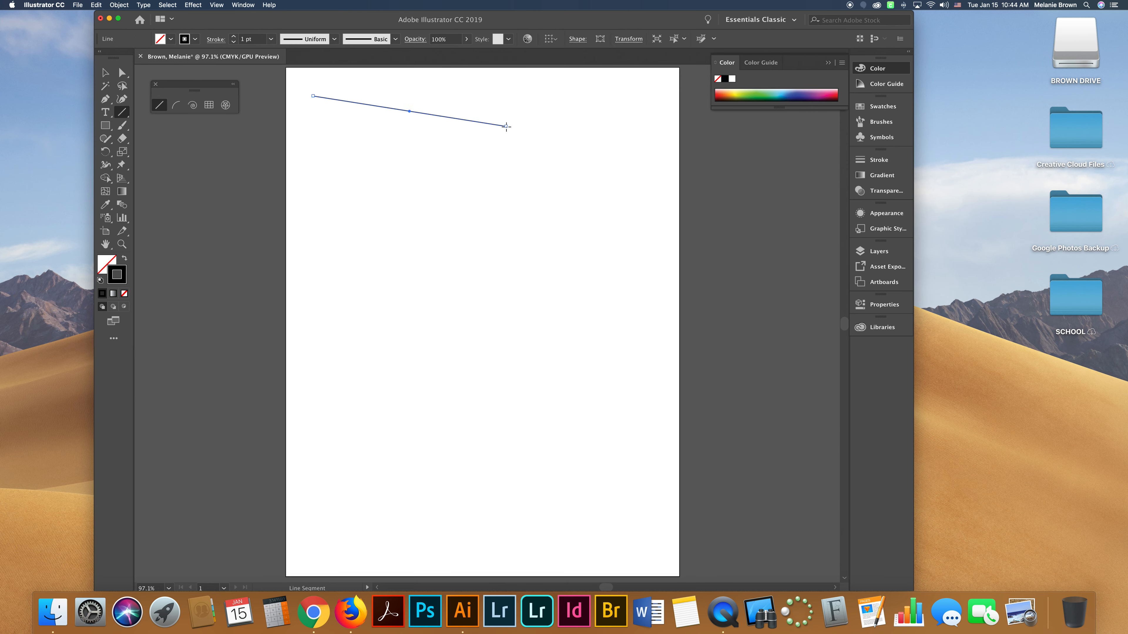
mouse_move(399, 188)
mouse_down()
mouse_move(597, 152)
mouse_move(451, 229)
mouse_move(367, 254)
mouse_up()
drag(412, 288, 647, 344)
drag(596, 404, 387, 466)
drag(364, 394, 621, 378)
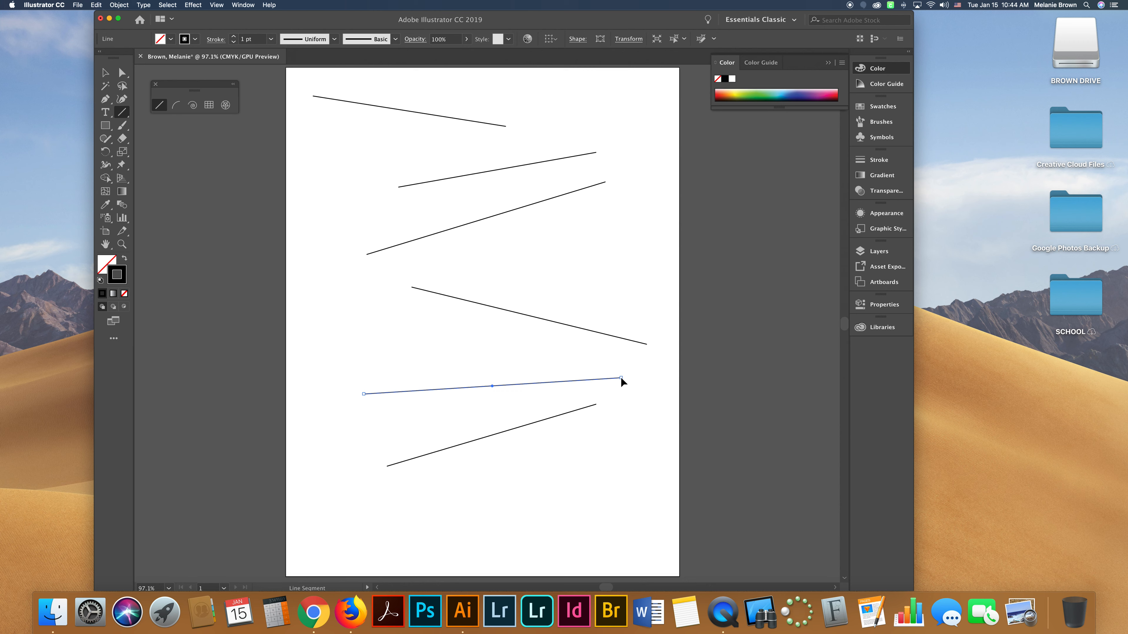
key(super+z)
key(super+z)
key(super+z)
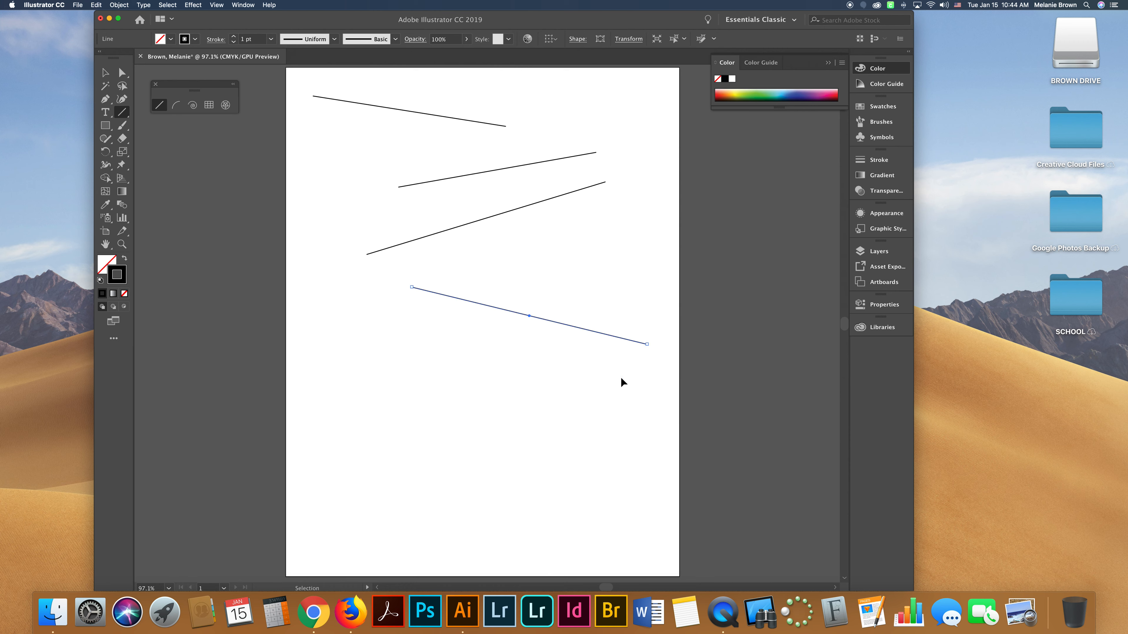
key(super+z)
key(super+z)
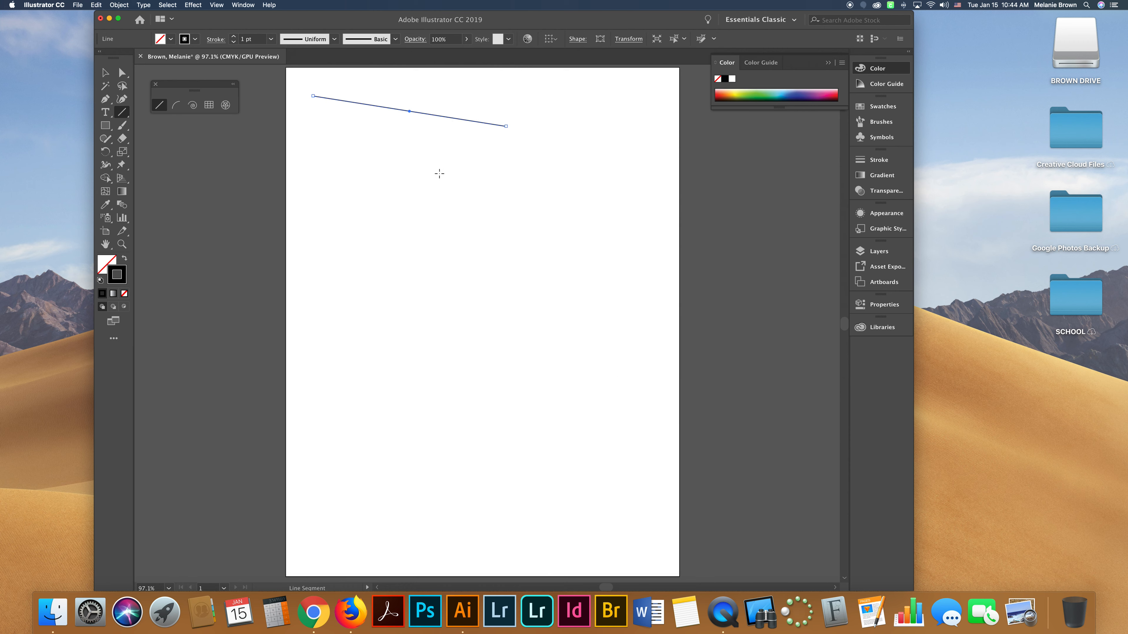
key(super+z)
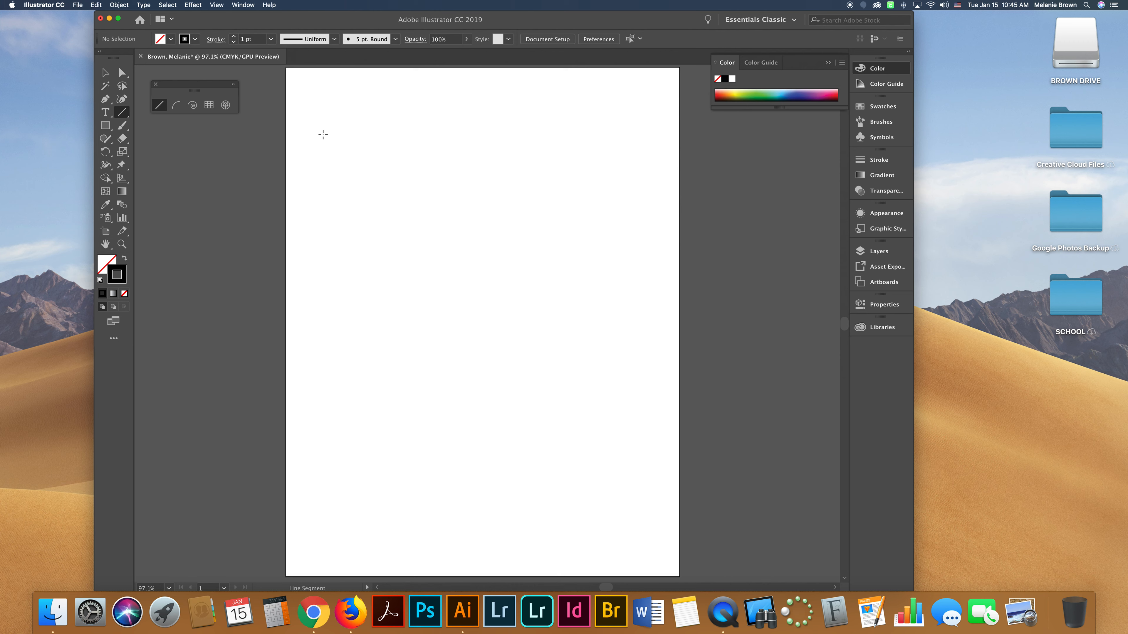
Draw a straight horizontal line across the upper part of the artboard.
drag(334, 134, 584, 147)
drag(590, 261, 636, 359)
scroll(386, 115, up, 10)
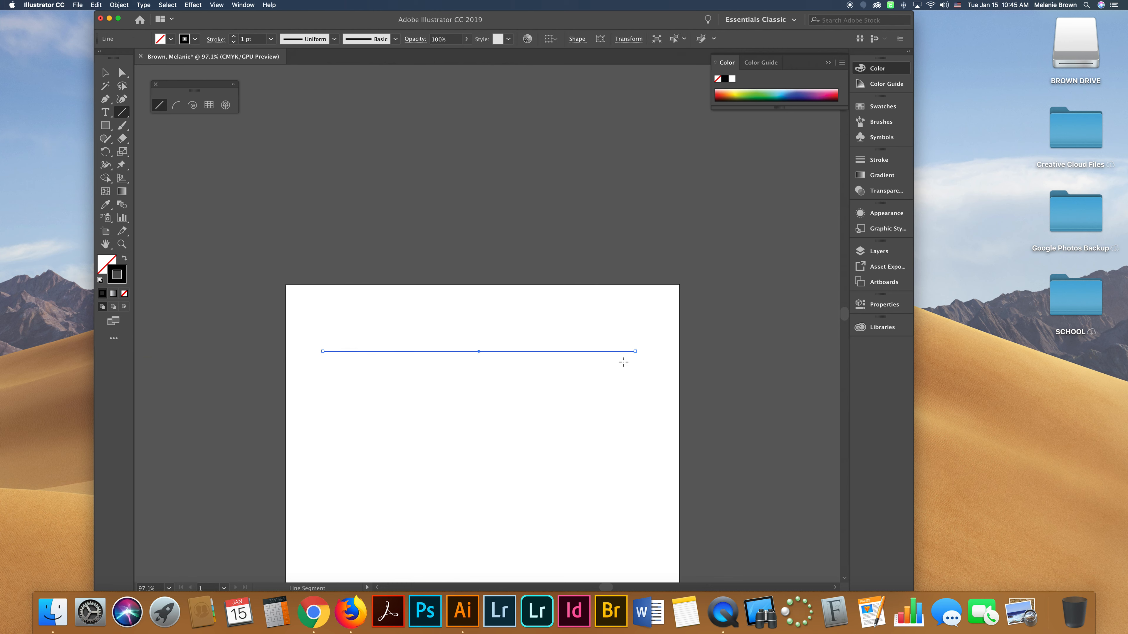
Zoom in to 150% and increase the line's stroke weight to 12 pt.
key(super+equal)
key(super+equal)
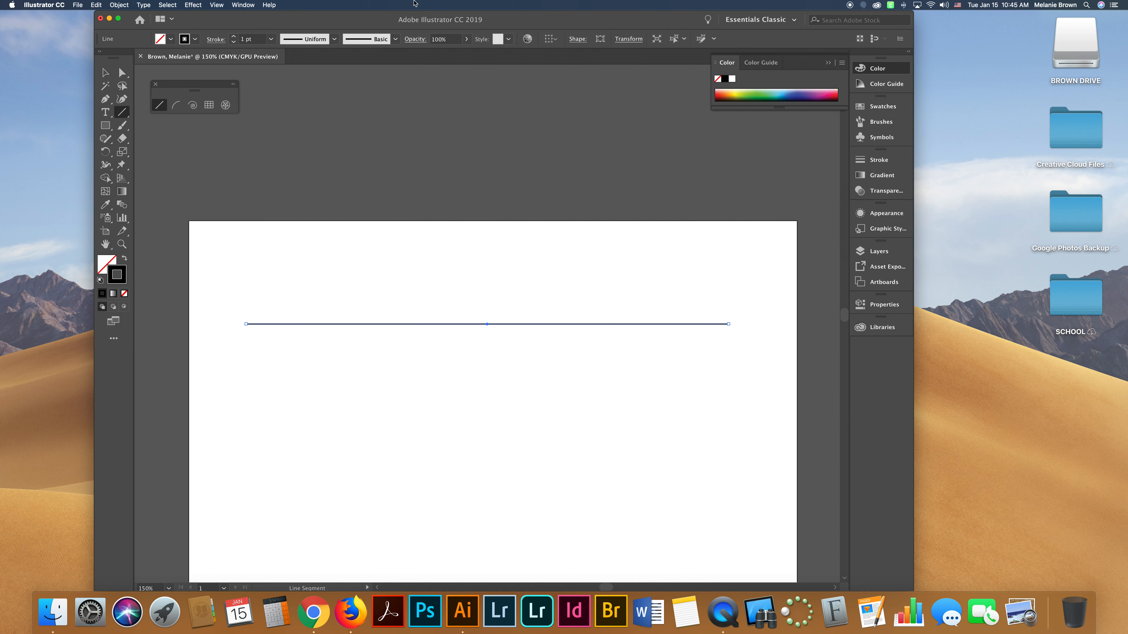
click(235, 37)
click(234, 37)
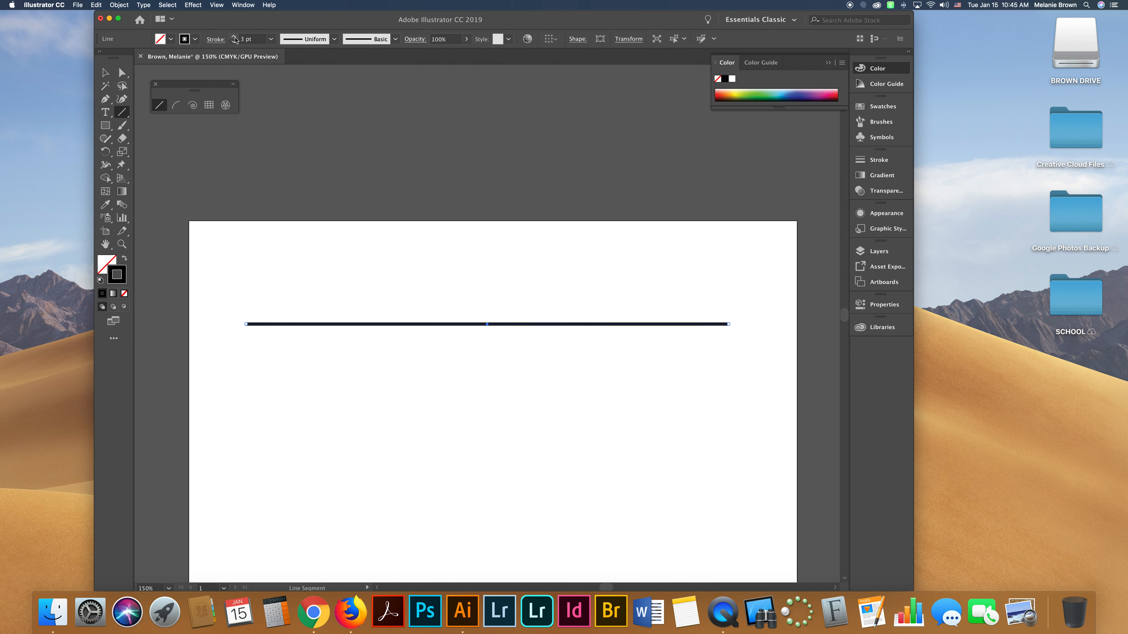
click(234, 37)
click(234, 37)
click(234, 37)
click(234, 37)
click(234, 37)
click(234, 37)
click(234, 38)
click(235, 37)
click(235, 37)
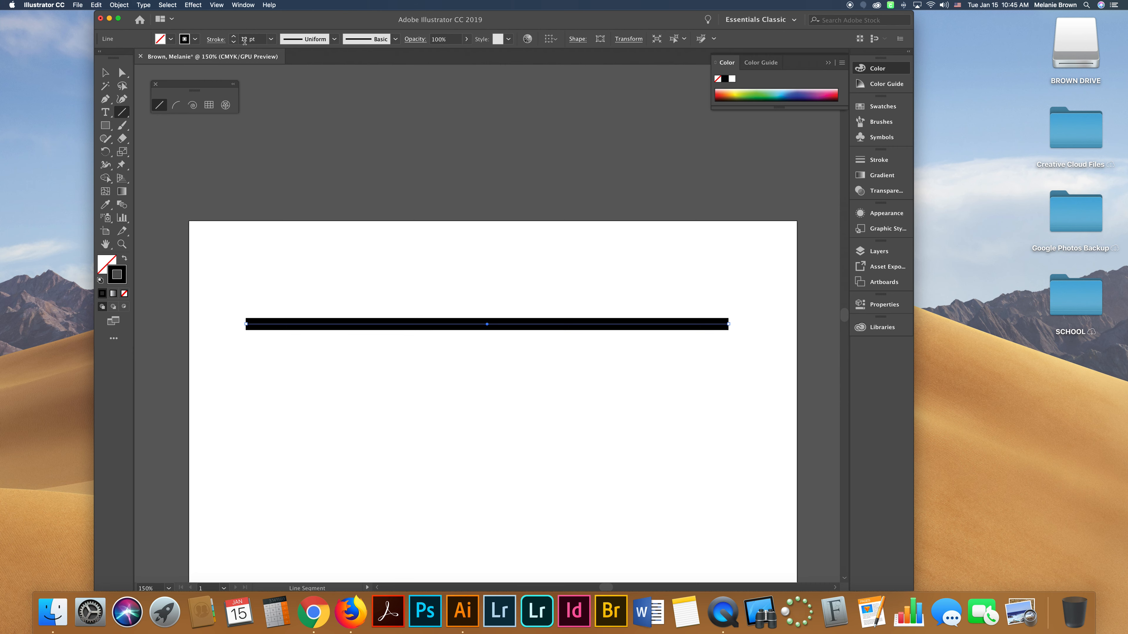
Open the stroke options and set the line's cap to Round Cap.
click(216, 40)
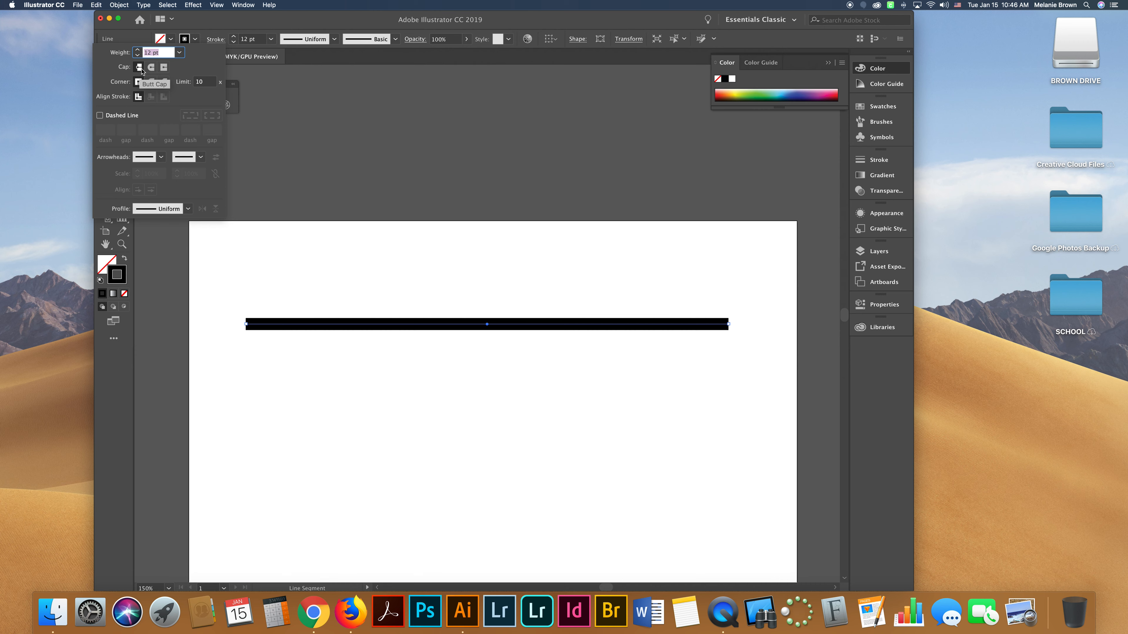
click(152, 67)
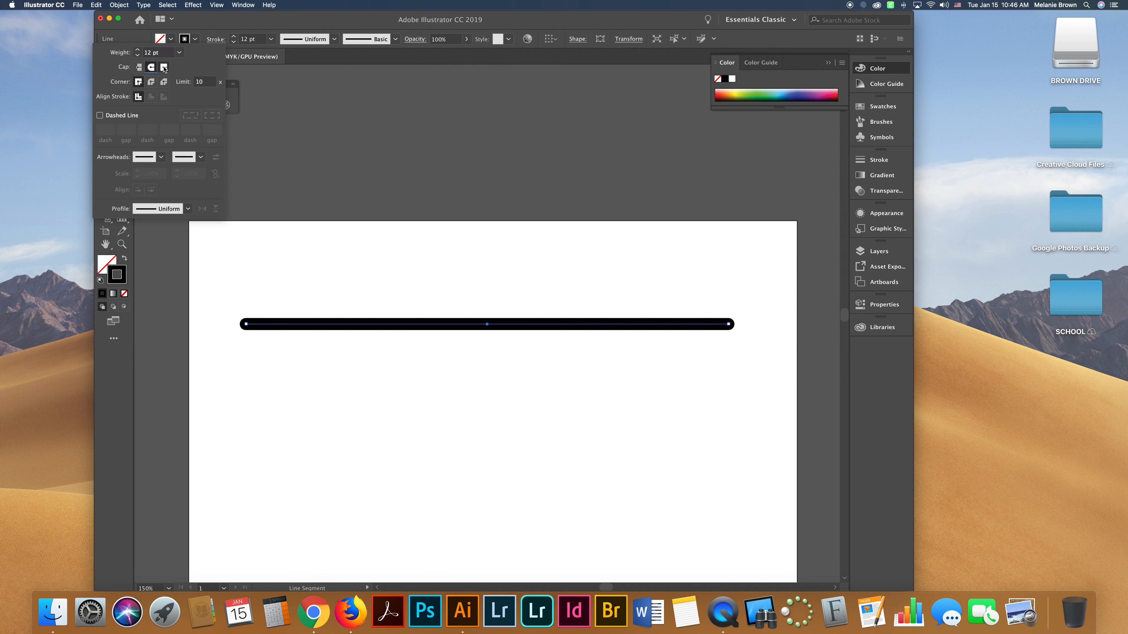
click(164, 67)
click(139, 67)
click(151, 67)
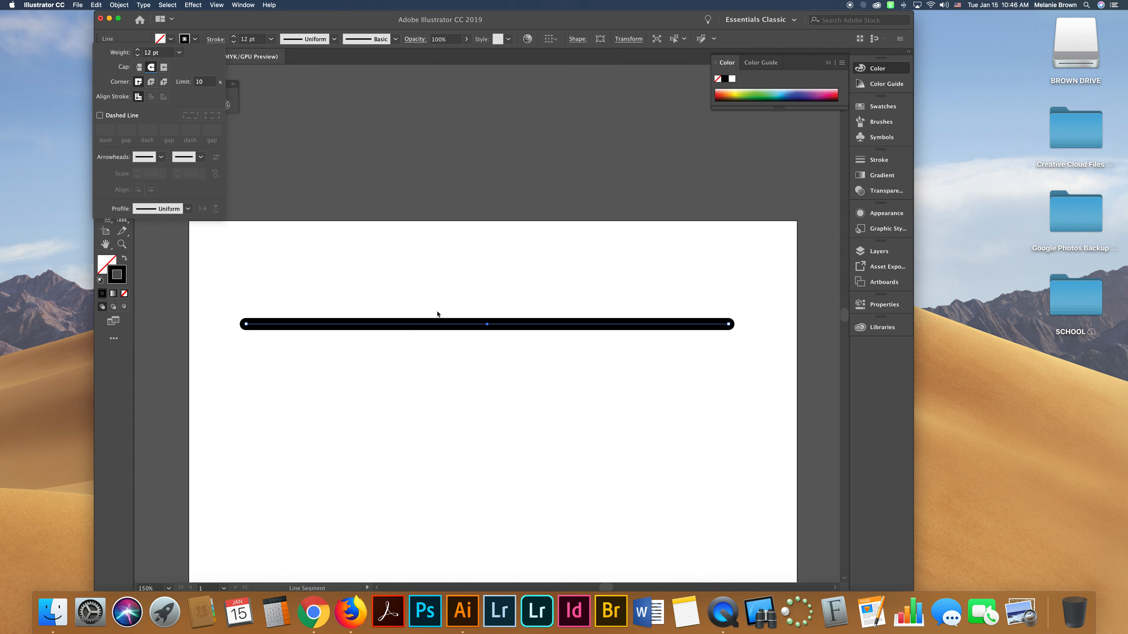
Try the Round and Bevel corner joins, then return to Miter Join.
click(155, 85)
click(164, 82)
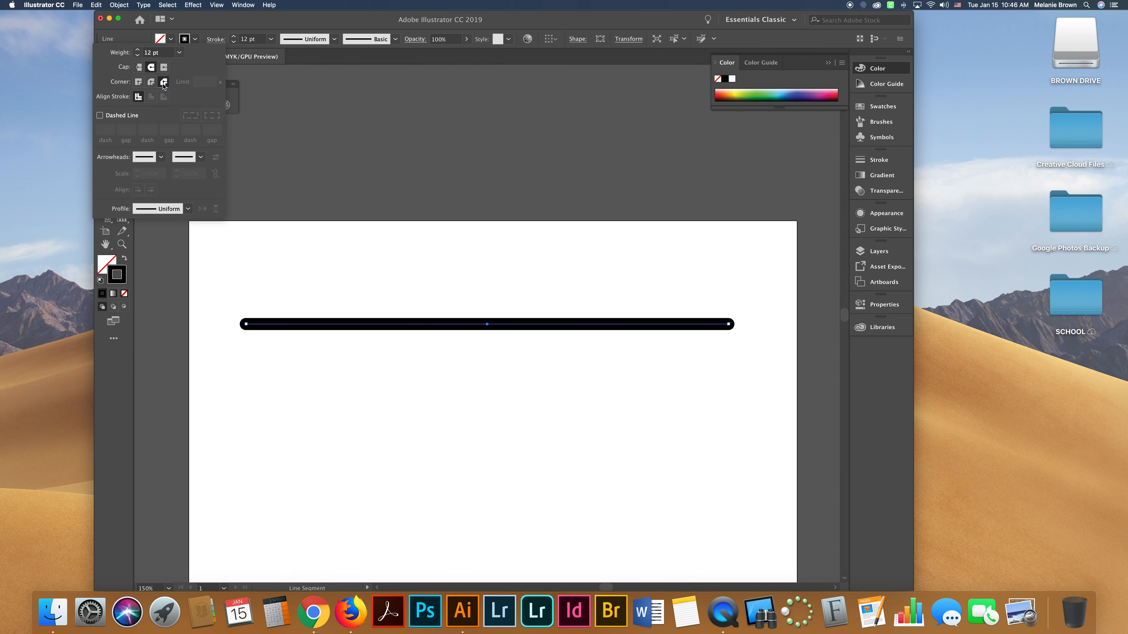
click(138, 83)
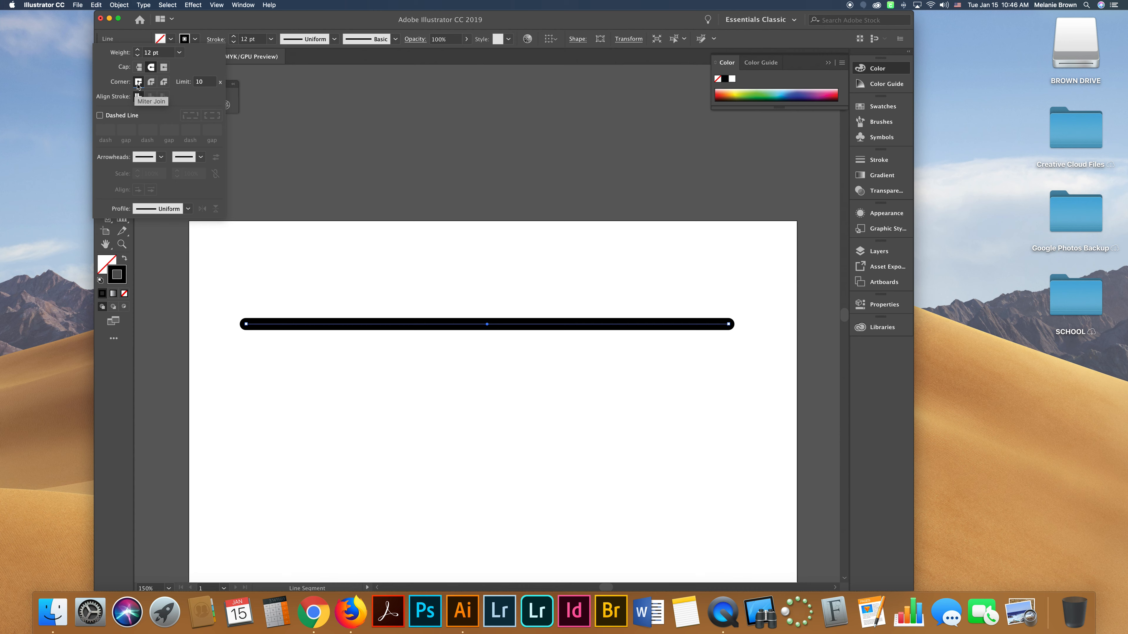
click(138, 97)
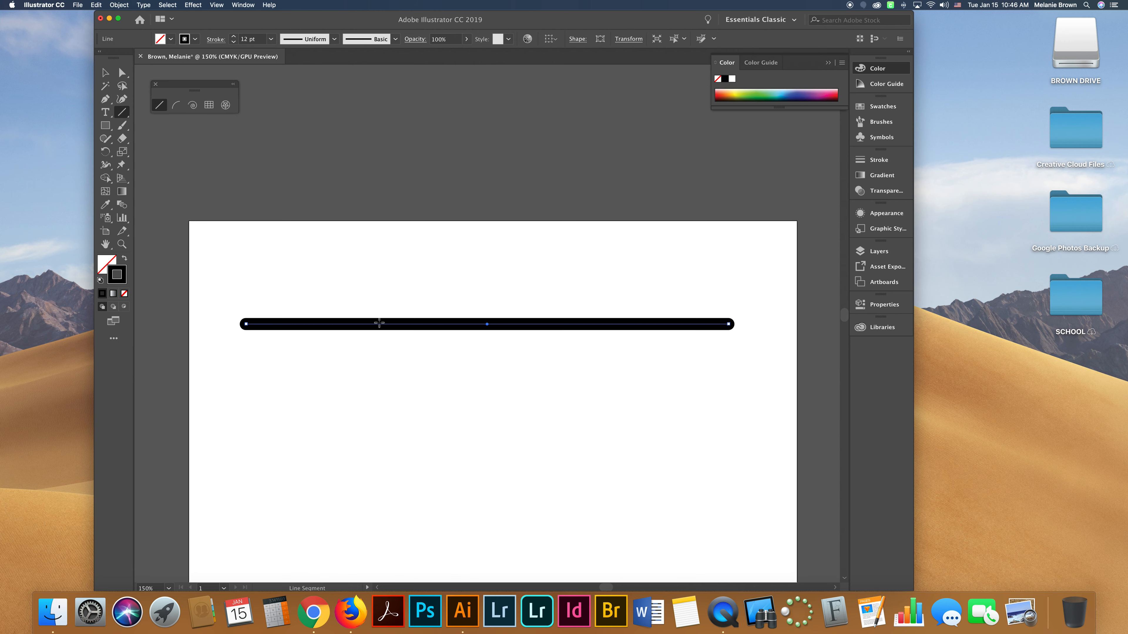
Turn on a dashed line for the stroke and set the first dash to 10 pt.
click(216, 39)
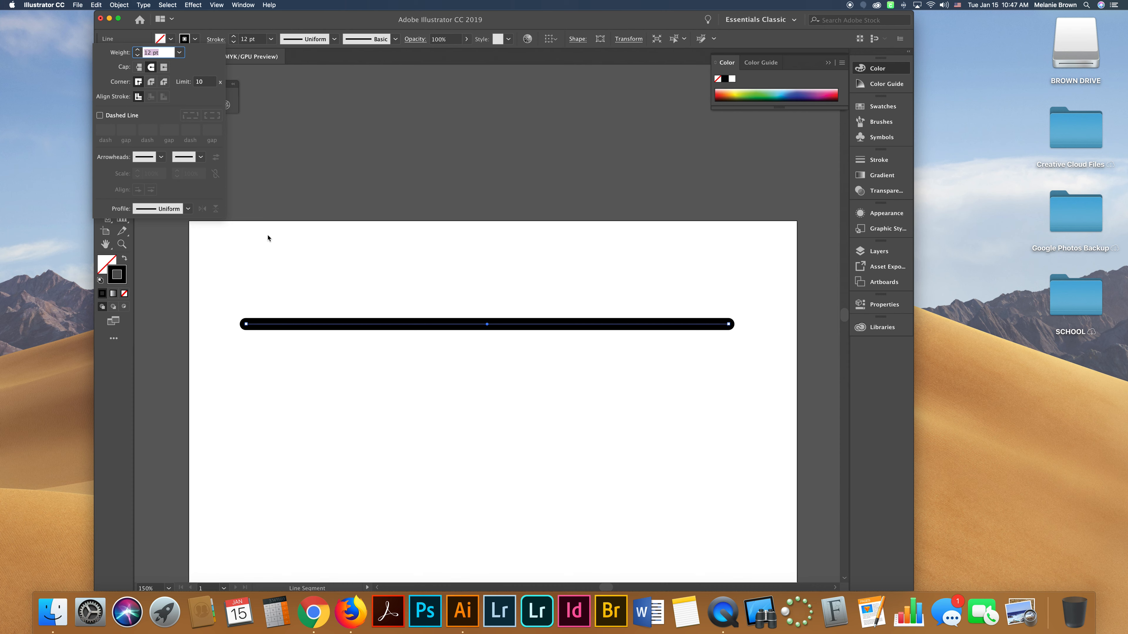
click(100, 116)
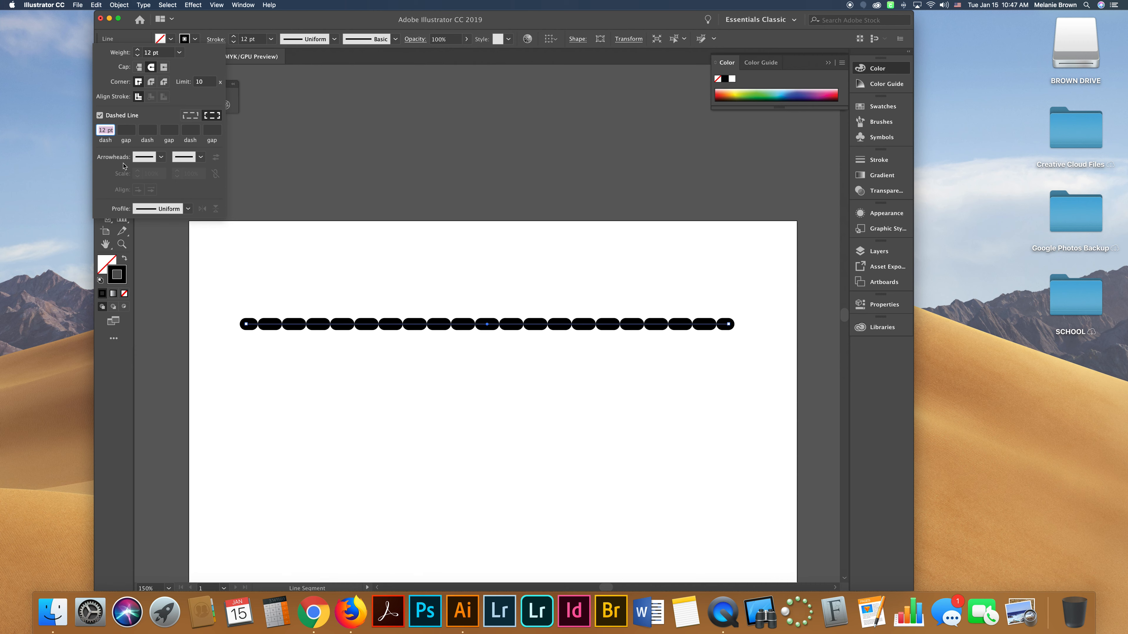
click(106, 129)
key(BackSpace)
text(0)
key(Return)
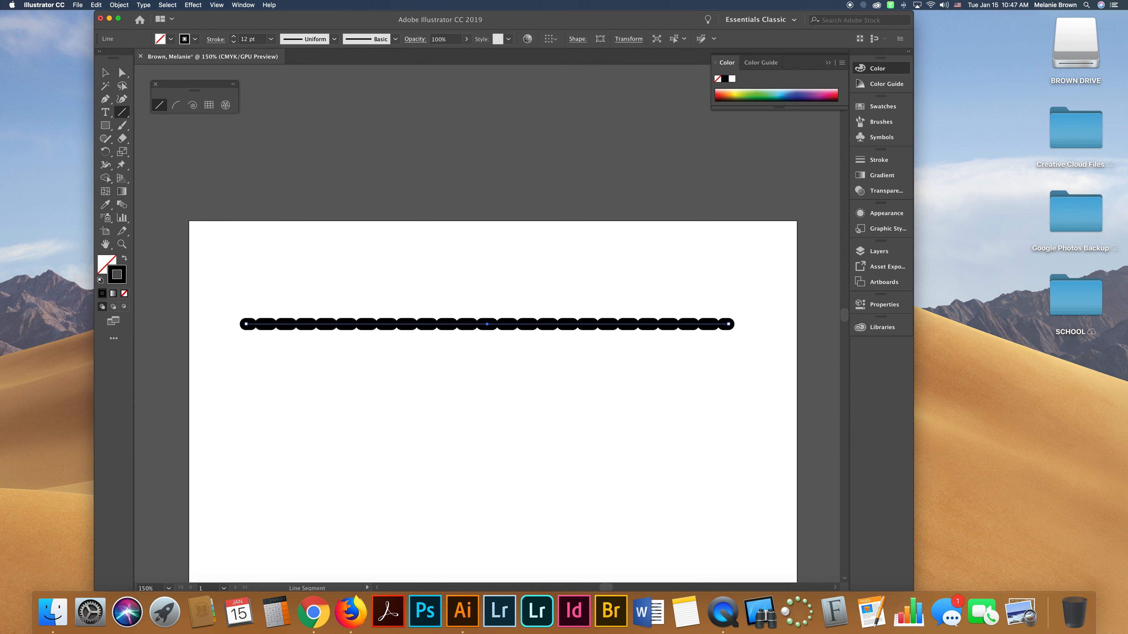
Set the dash to 8 pt and the first gap to 8 pt.
click(215, 39)
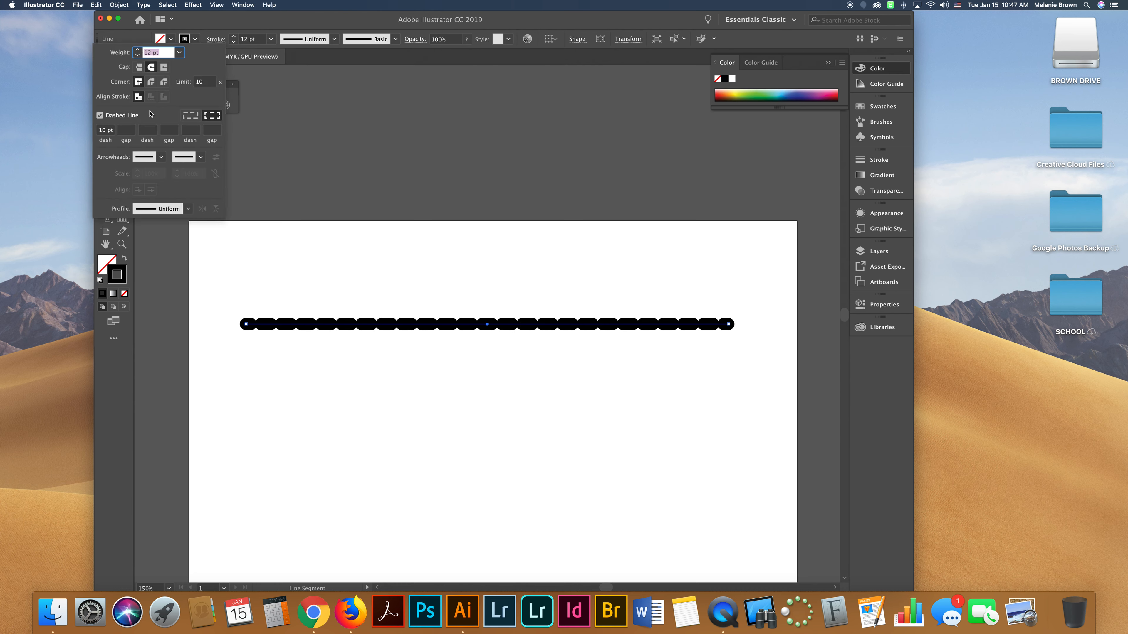
click(106, 130)
double_click(105, 130)
key(BackSpace)
text(8)
click(125, 130)
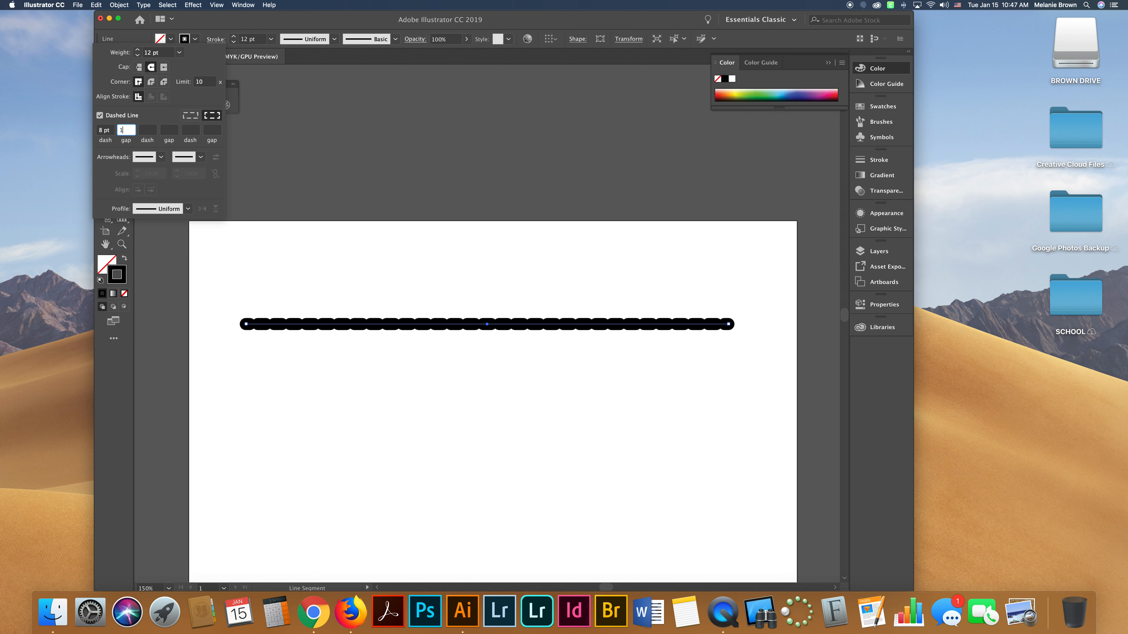
key(Tab)
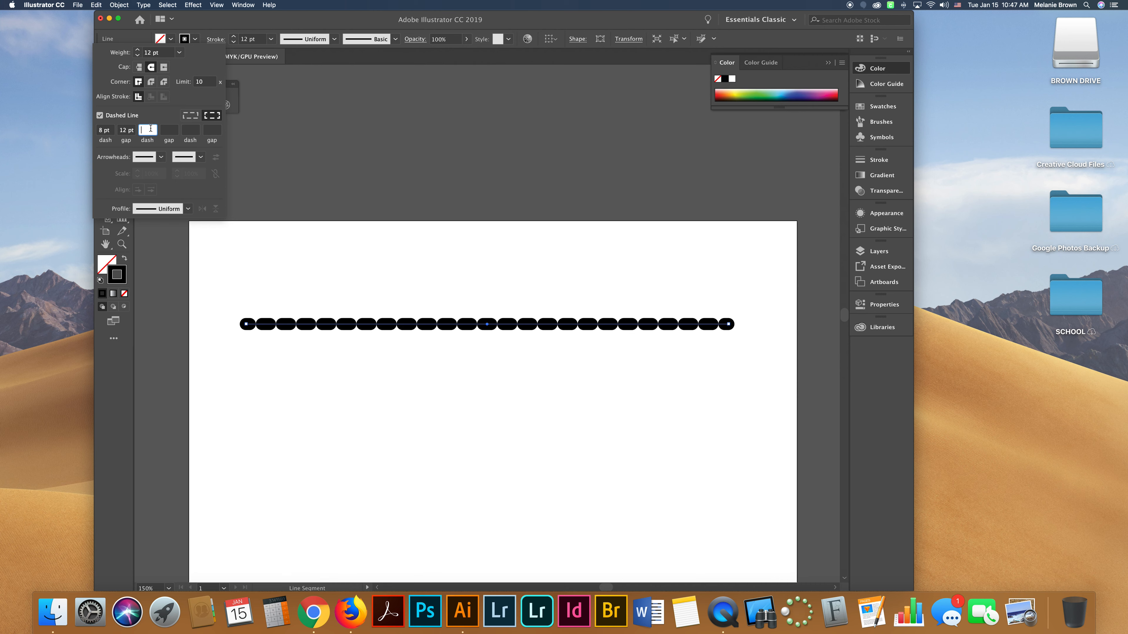
double_click(126, 130)
text(8)
key(Tab)
click(169, 130)
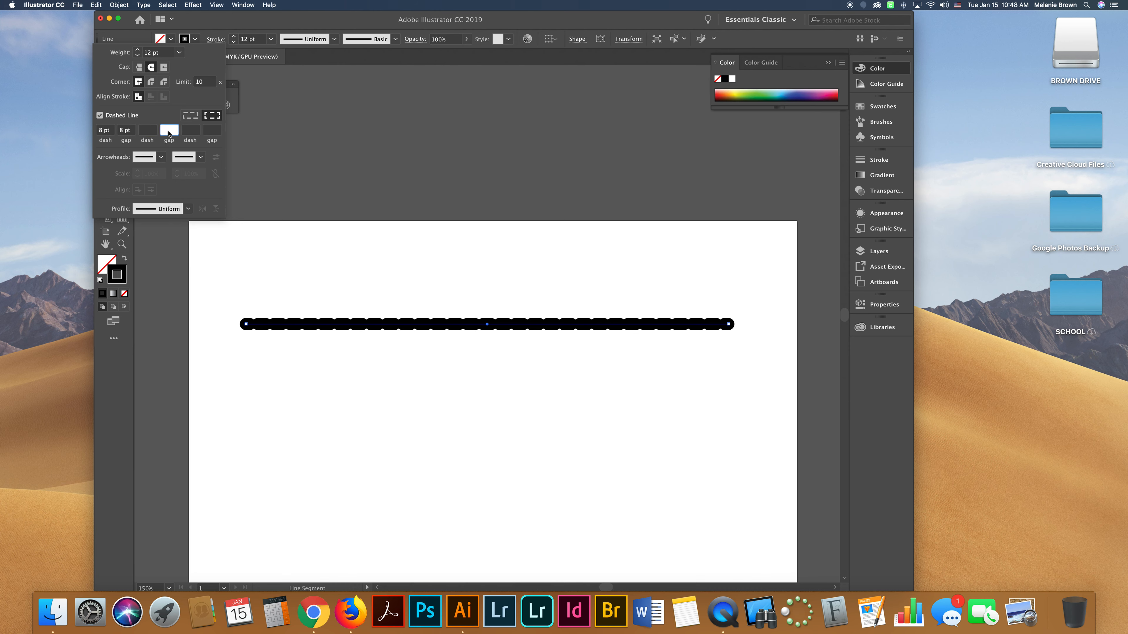
Change the first gap to 18 pt.
click(140, 130)
drag(125, 130, 116, 131)
text(18)
key(Return)
key(Tab)
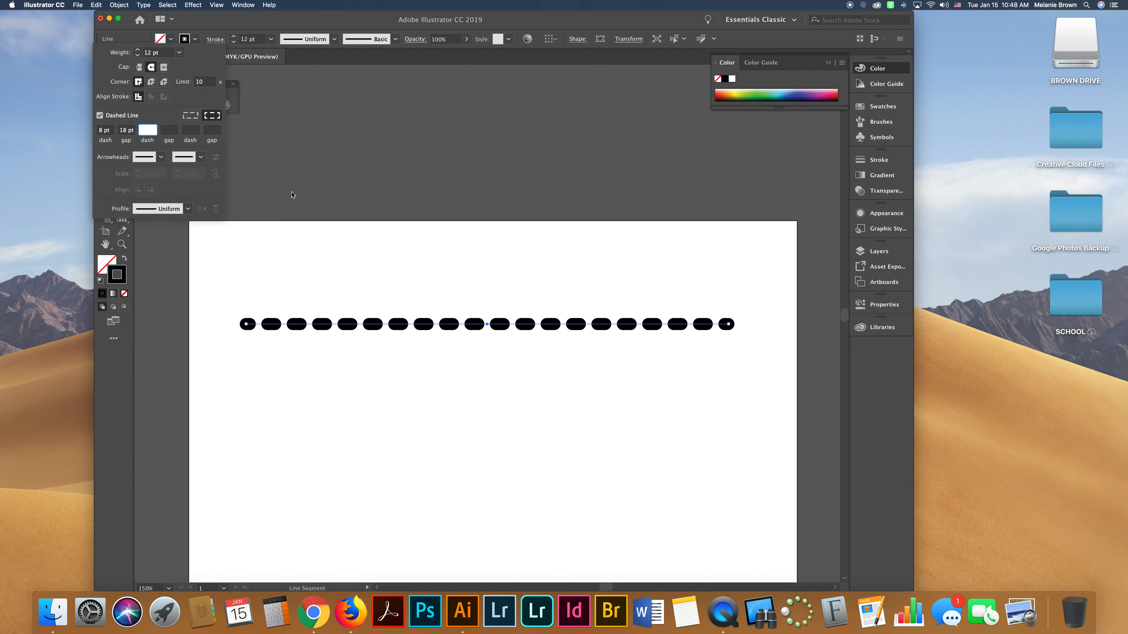
Set the first gap to 20 pt.
drag(127, 131, 119, 132)
text(20)
key(Tab)
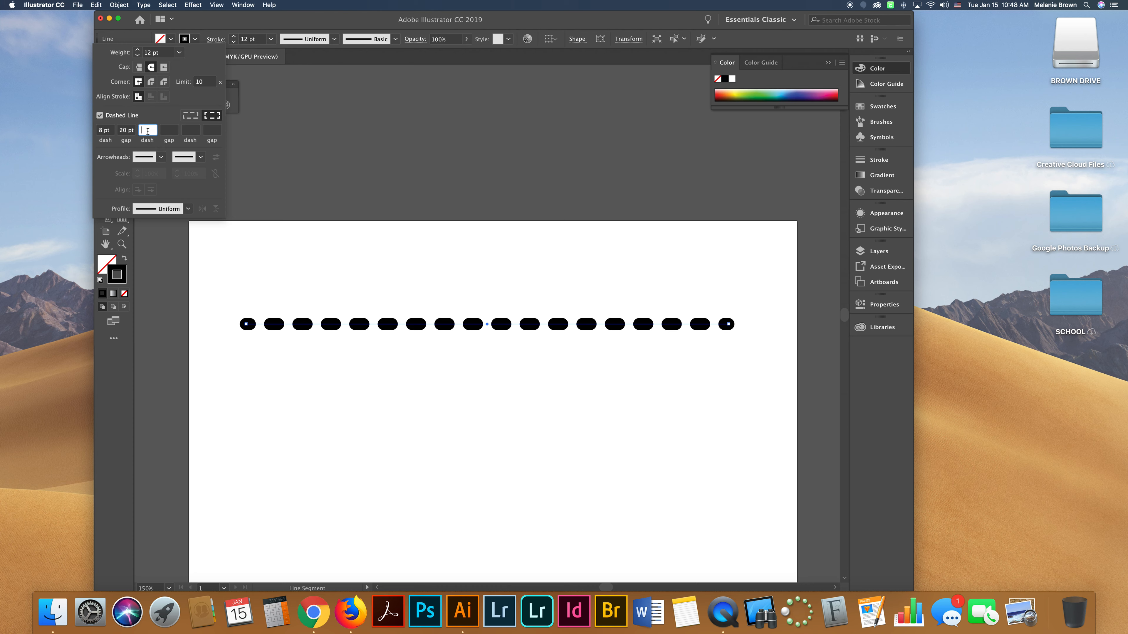
Set the dash length to 16 pt.
click(104, 132)
key(BackSpace)
text(16)
key(Tab)
key(Tab)
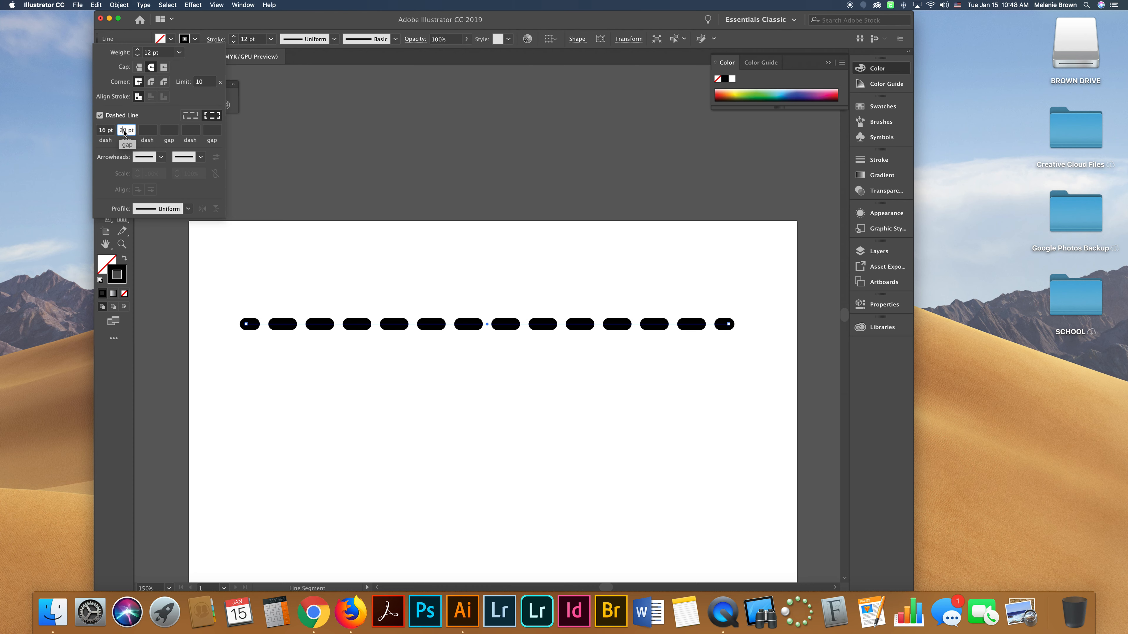
Widen the first gap between dashes to 40 pt.
click(173, 133)
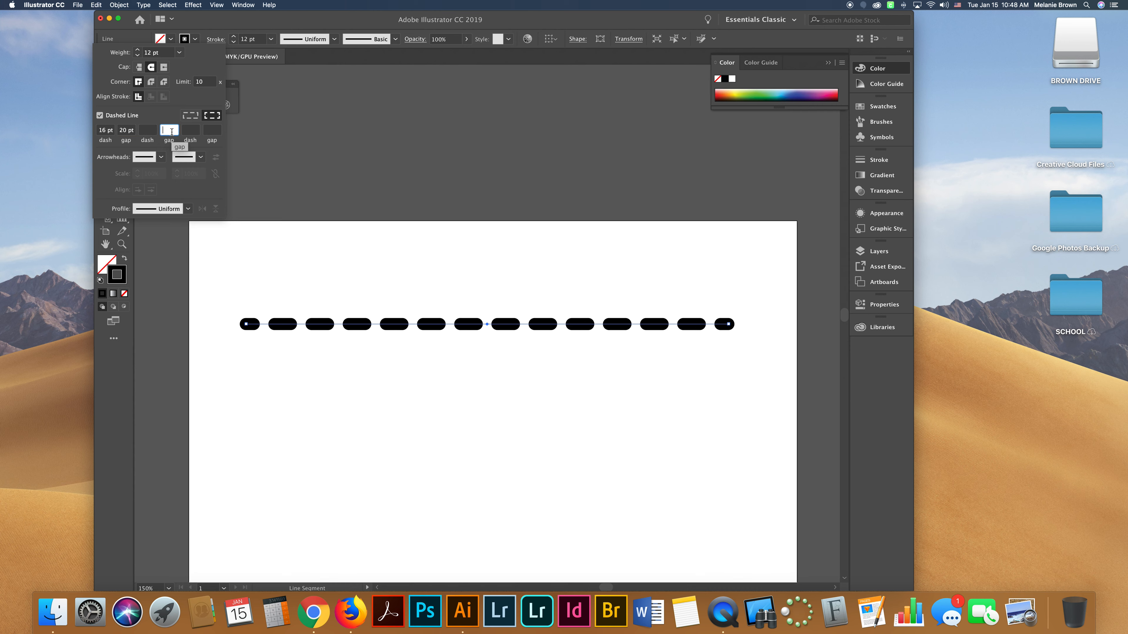
click(128, 132)
drag(128, 131, 119, 133)
text(40)
key(Tab)
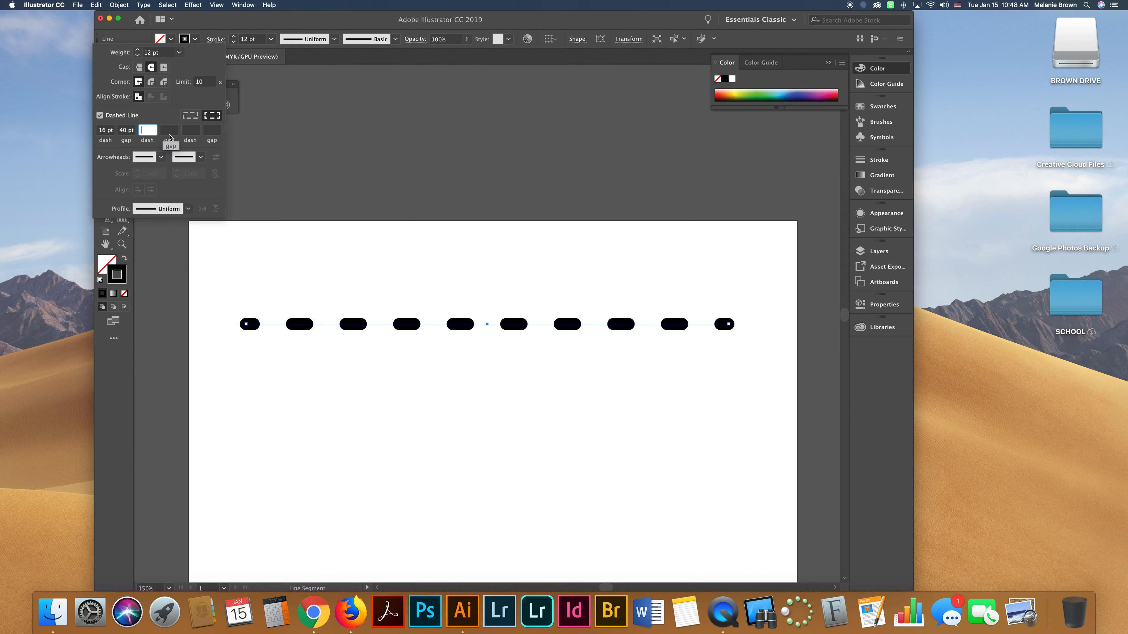
click(189, 130)
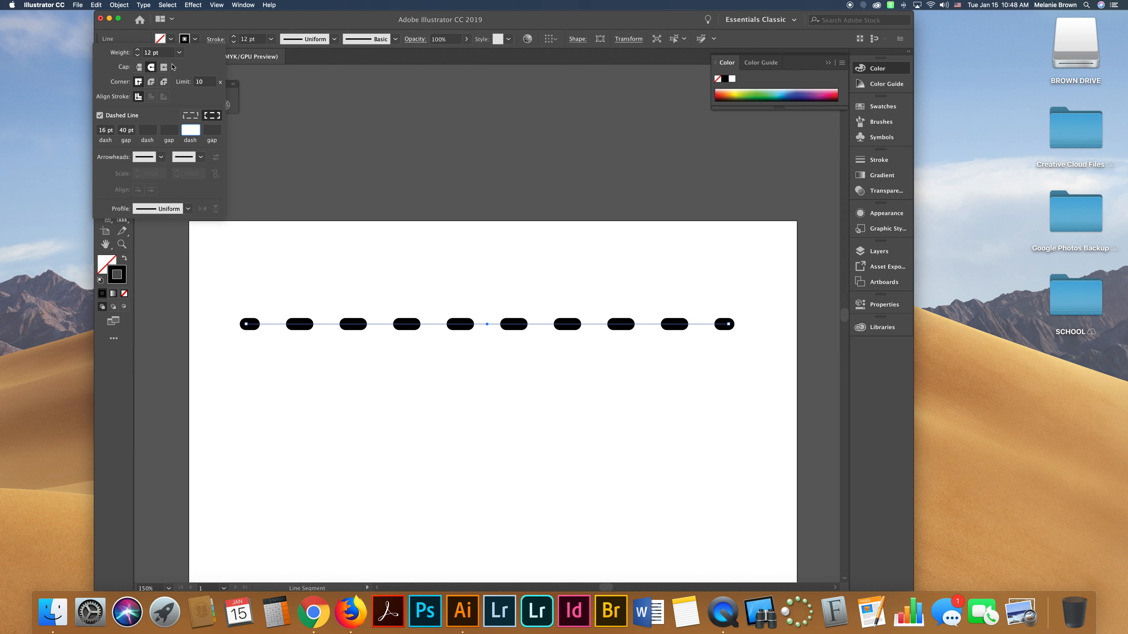
Raise the line's stroke weight to 27 pt.
click(138, 51)
click(138, 51)
click(138, 51)
click(137, 50)
click(138, 51)
click(137, 50)
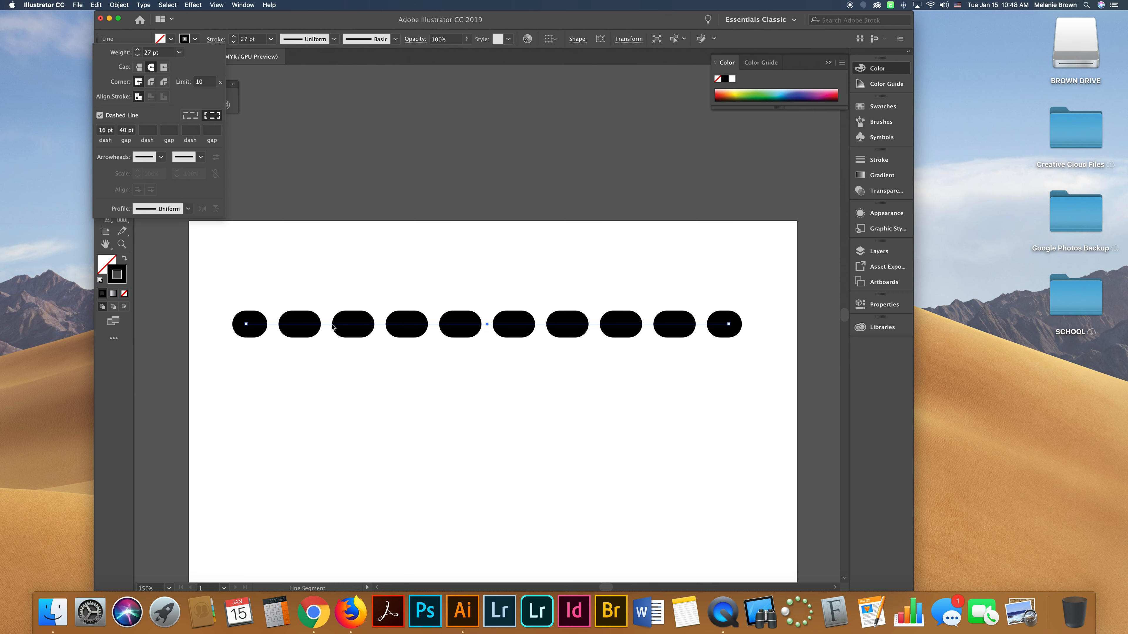
Add the Arrow 1 arrowhead at the start of the line.
click(110, 130)
click(161, 157)
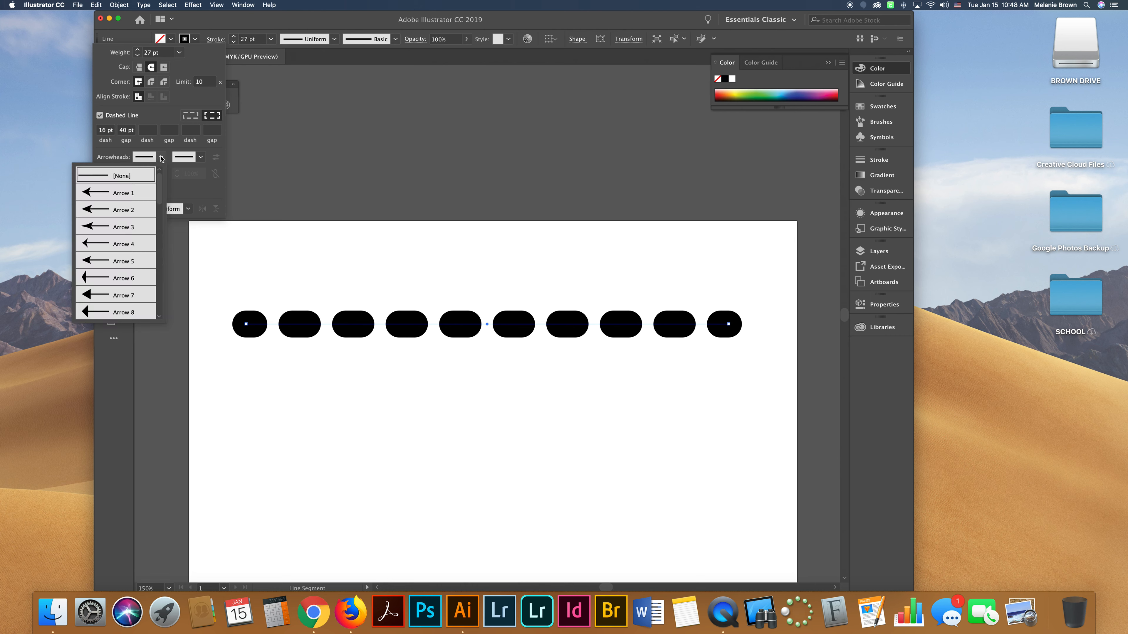
click(106, 194)
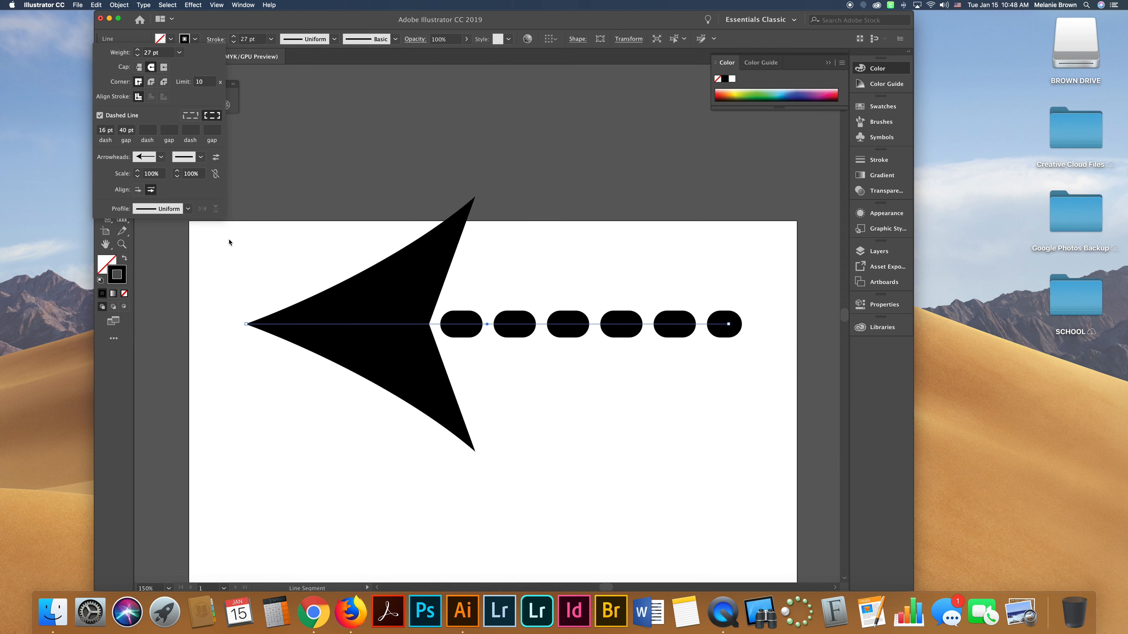
Reduce the stroke weight to 3 pt and add the Arrow 7 arrowhead at the line's end.
drag(139, 55, 139, 56)
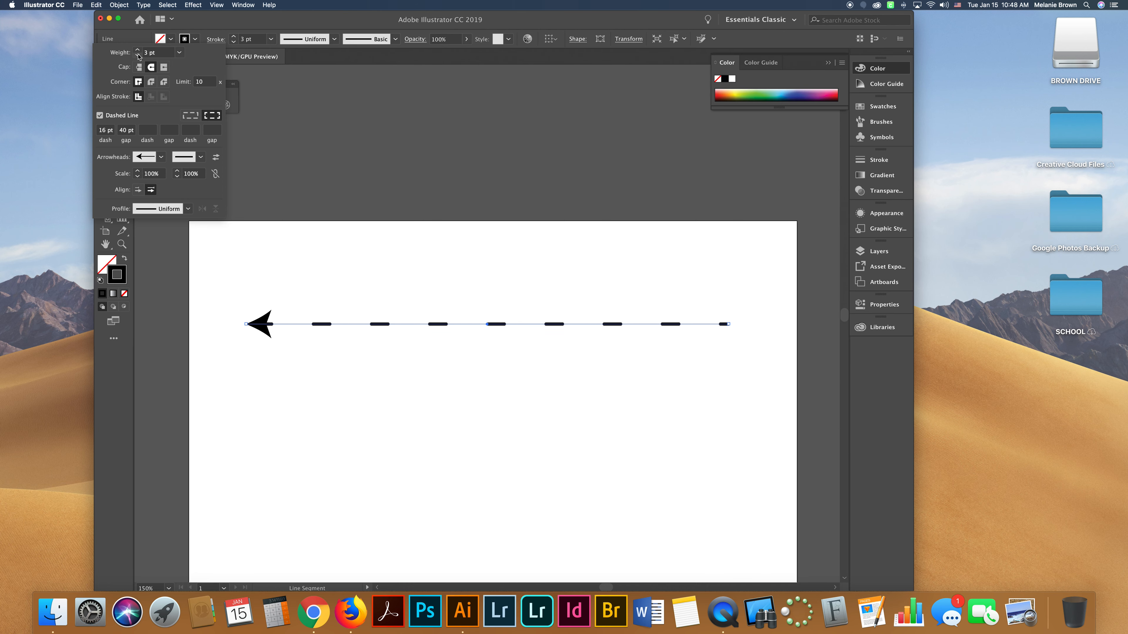
click(201, 157)
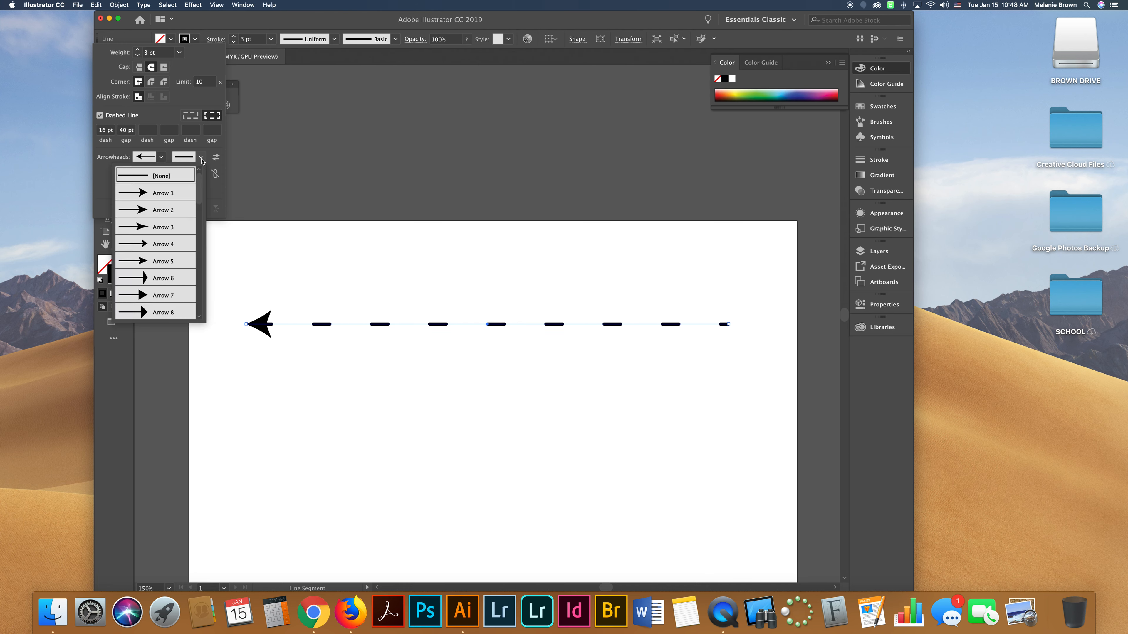
click(180, 297)
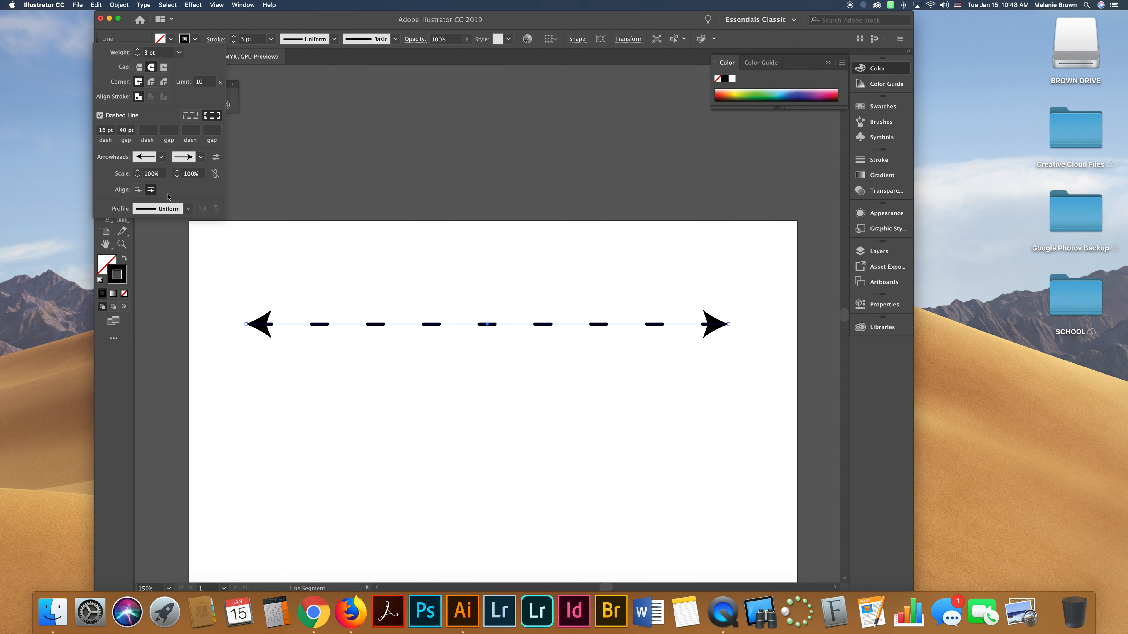
Browse the list of available start arrowheads.
click(160, 157)
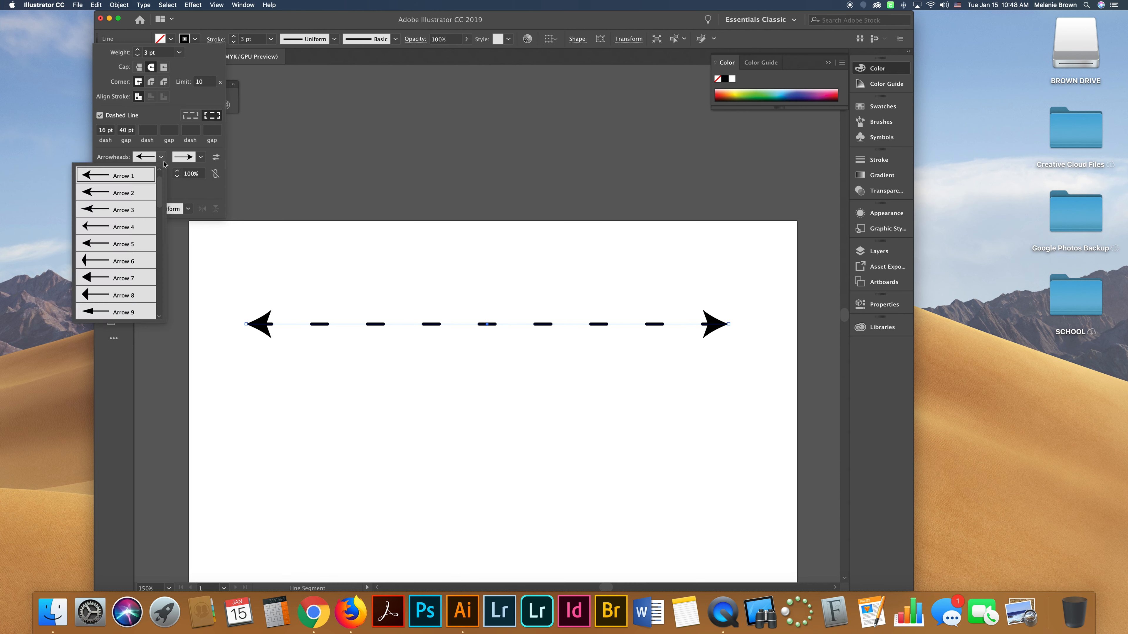
scroll(116, 263, down, 5)
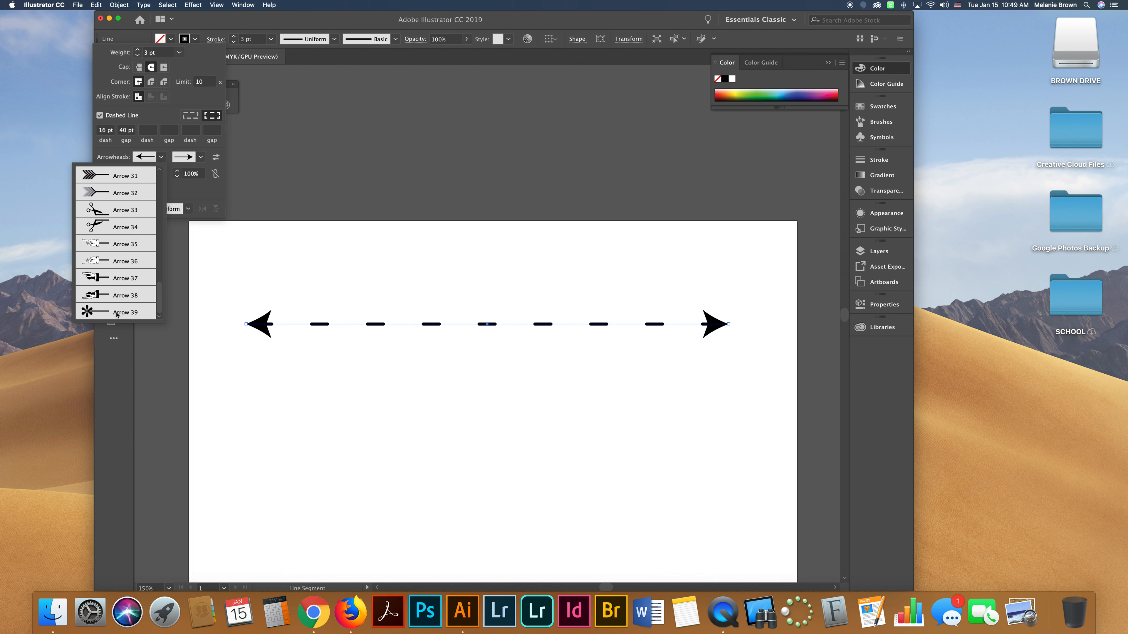
scroll(107, 226, up, 3)
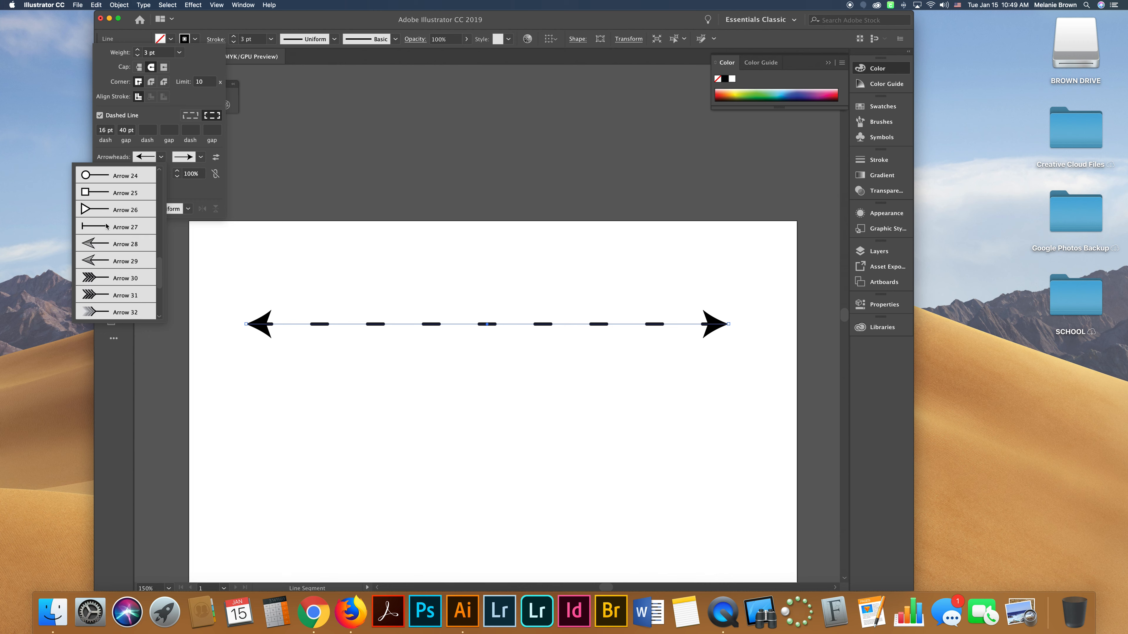
click(191, 196)
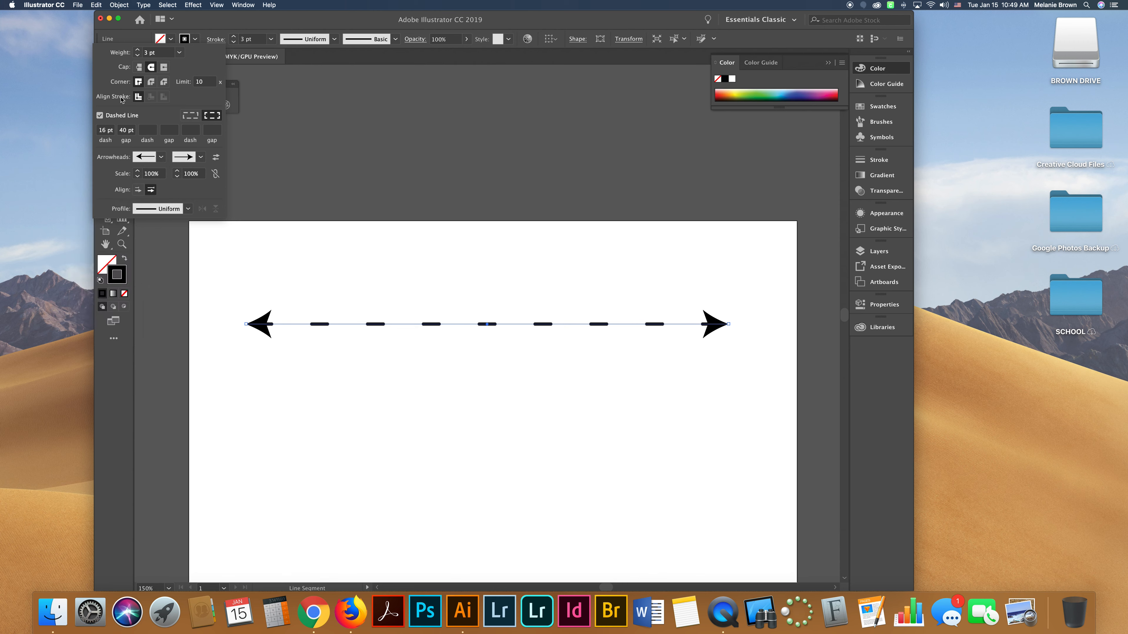
Change the start arrowhead to Arrow 4 by swapping the arrowheads before and after picking it.
click(216, 158)
click(200, 157)
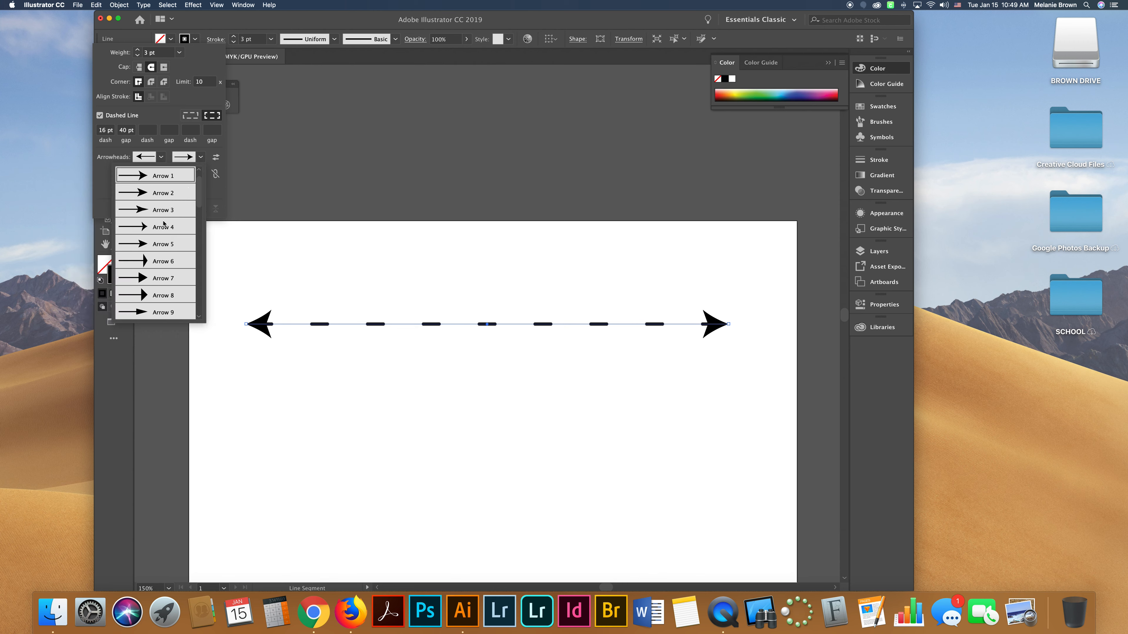
click(169, 227)
click(216, 157)
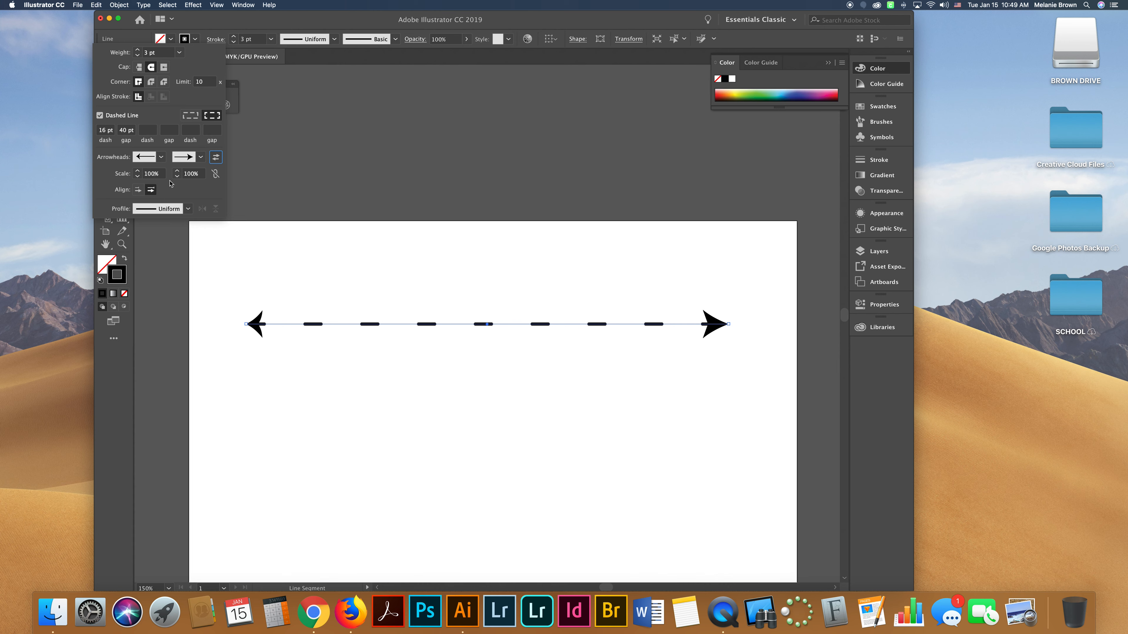
Scale the start arrowhead to 146% and the end arrowhead to 153%.
click(138, 175)
click(137, 172)
click(139, 171)
click(176, 172)
drag(177, 172, 176, 172)
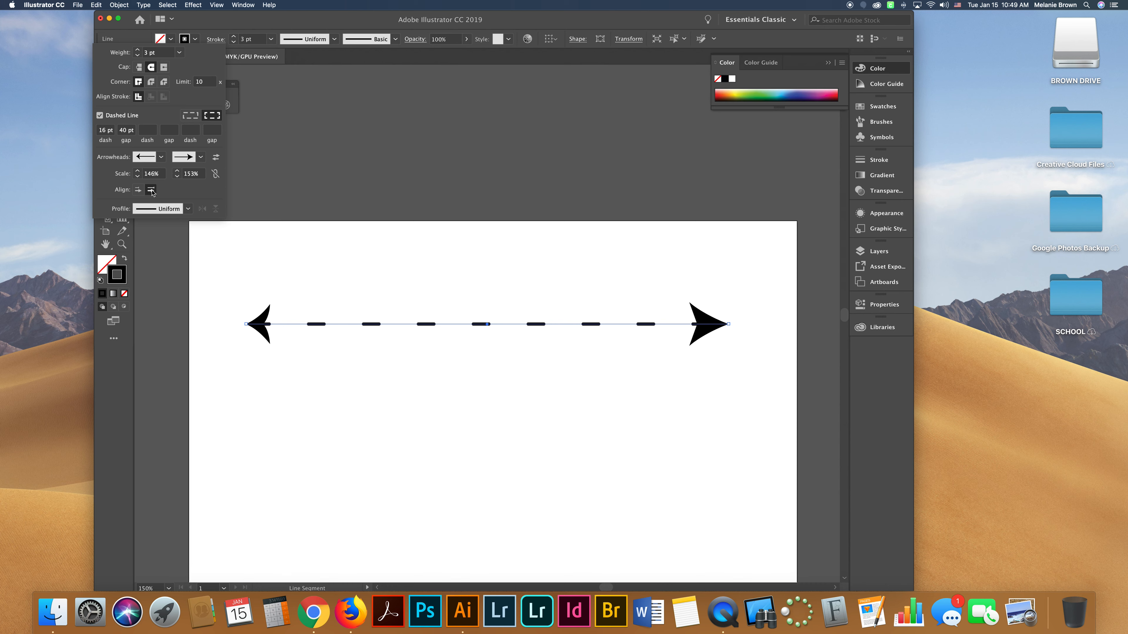
Align the arrowheads so their tips extend beyond the ends of the path.
click(138, 190)
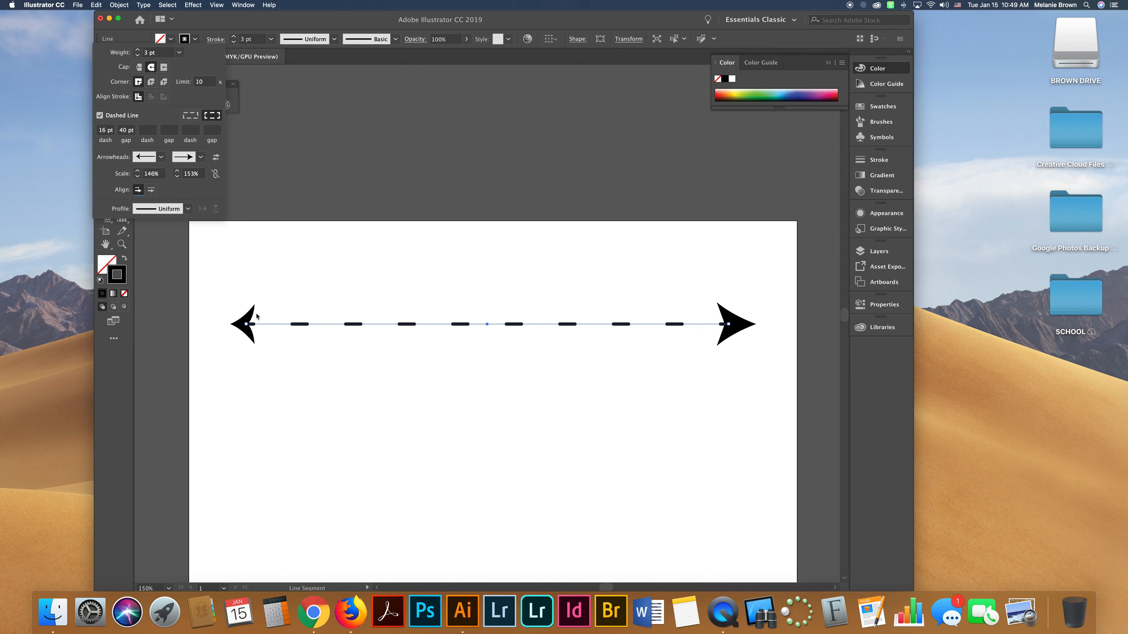
click(150, 190)
click(140, 190)
Remove both arrowheads by setting the start and end arrowheads to None.
click(160, 157)
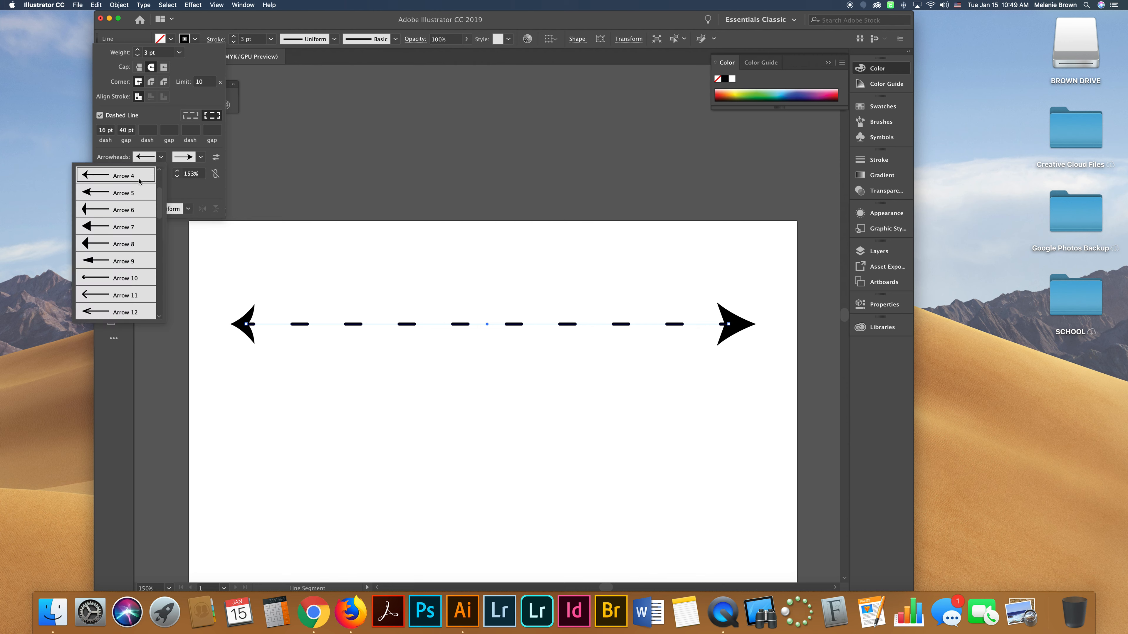
scroll(123, 177, up, 2)
click(121, 176)
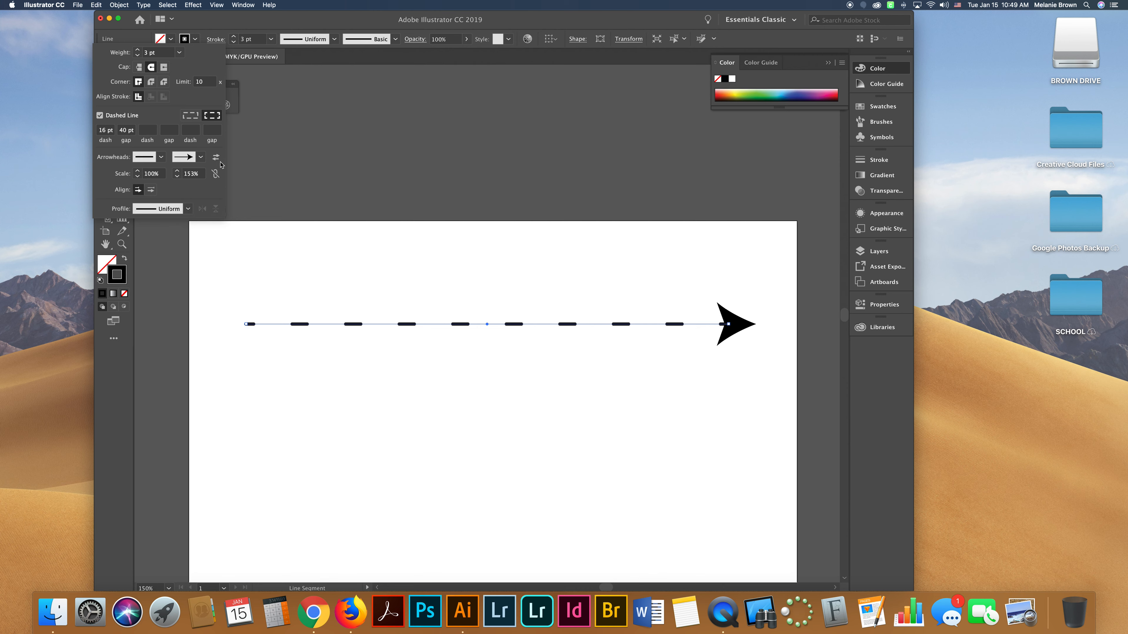
click(200, 157)
scroll(168, 180, up, 1)
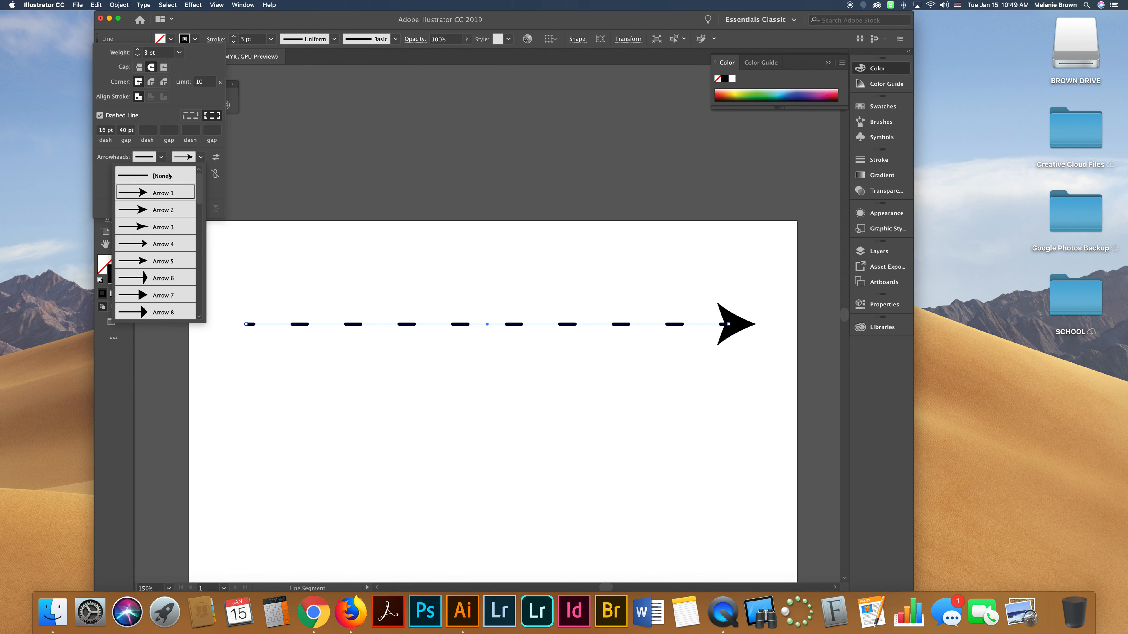
click(169, 176)
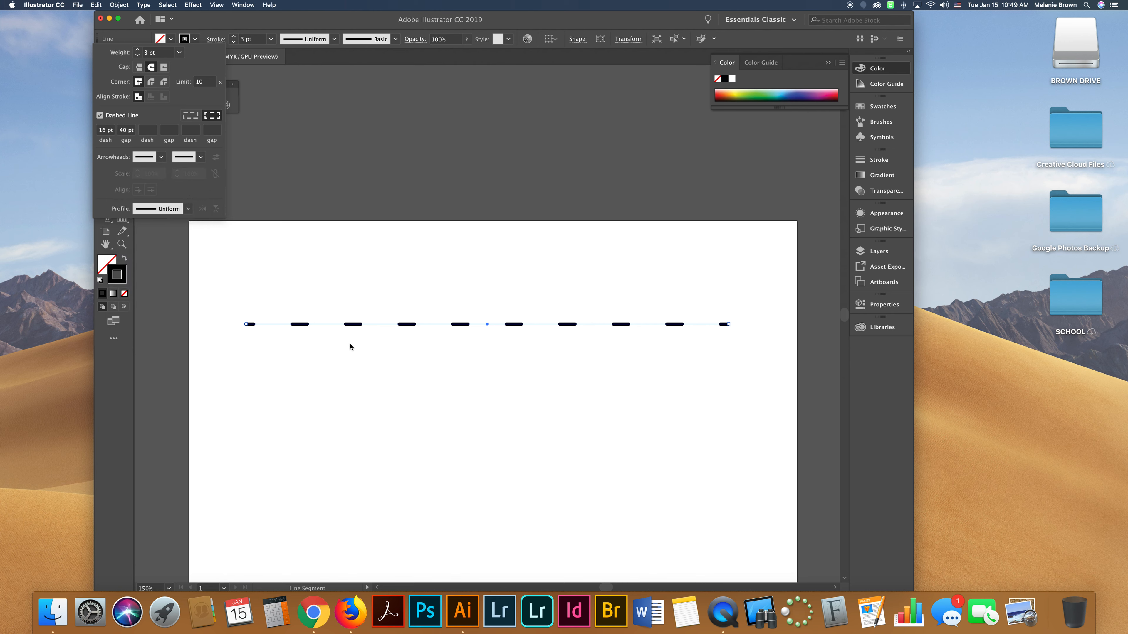
Turn off the dashed line and set the stroke weight to 10 pt.
click(100, 115)
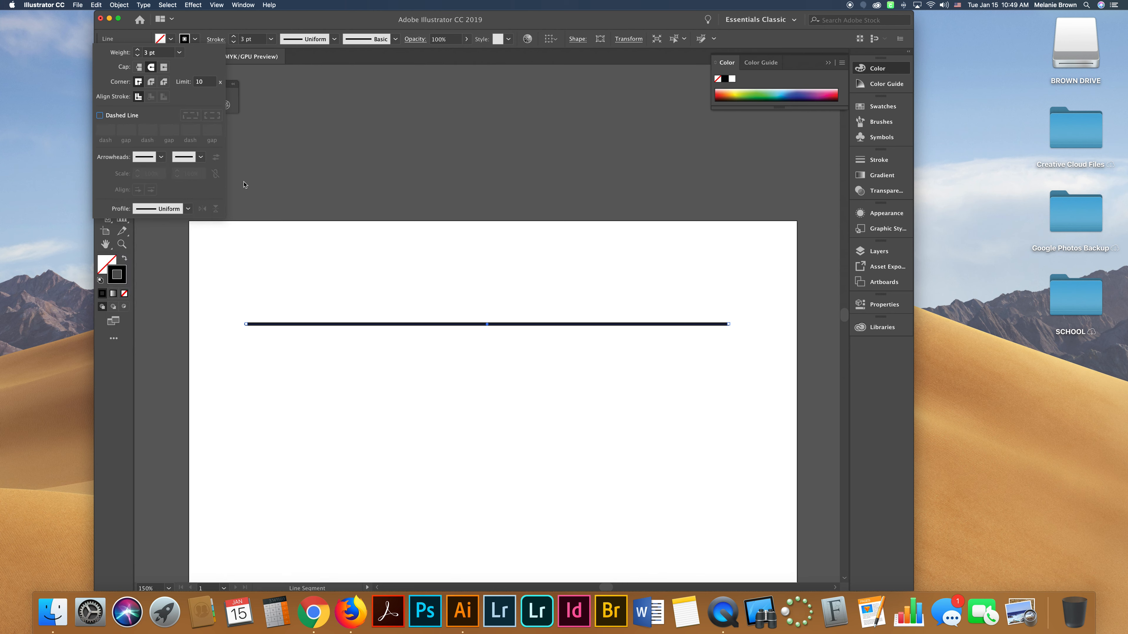
click(138, 51)
click(138, 50)
click(138, 51)
click(138, 50)
click(137, 50)
click(138, 51)
click(137, 50)
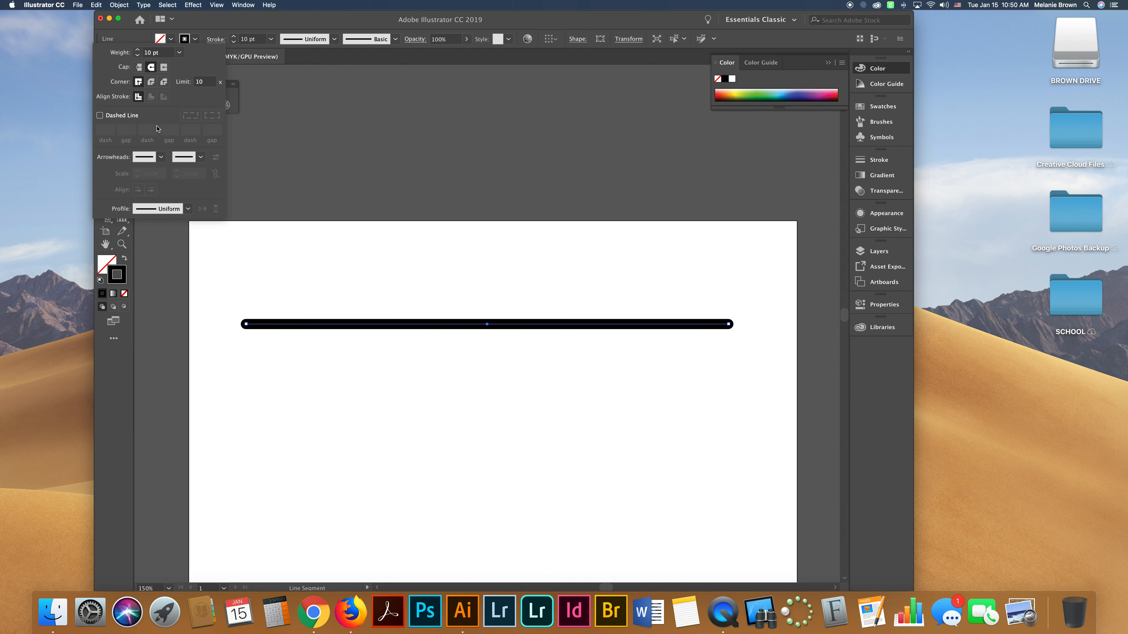
Apply a tapered width profile to the line, then switch to a different width profile.
click(189, 209)
click(173, 244)
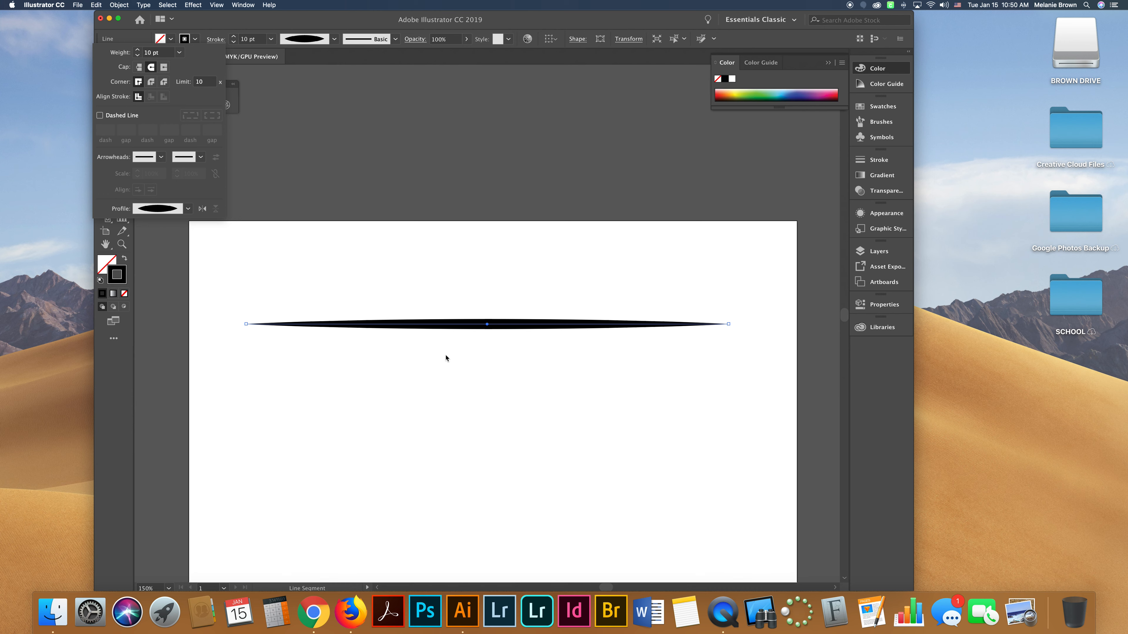
click(188, 209)
click(162, 269)
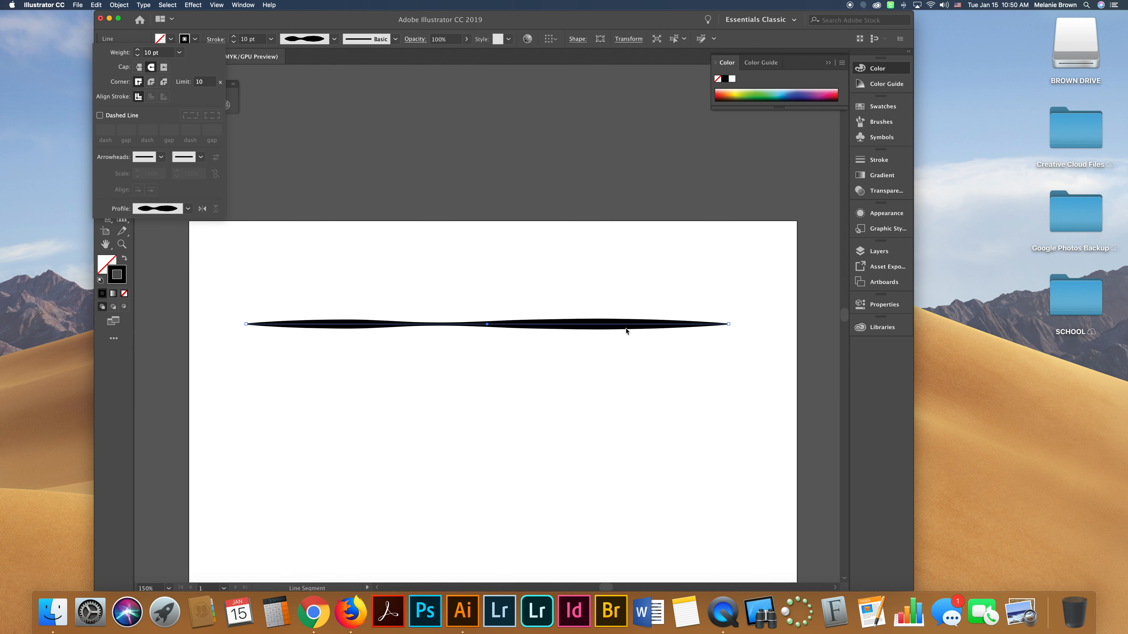
Try out several preset width profiles on the line, ending with the symmetric eye-shaped profile.
click(189, 209)
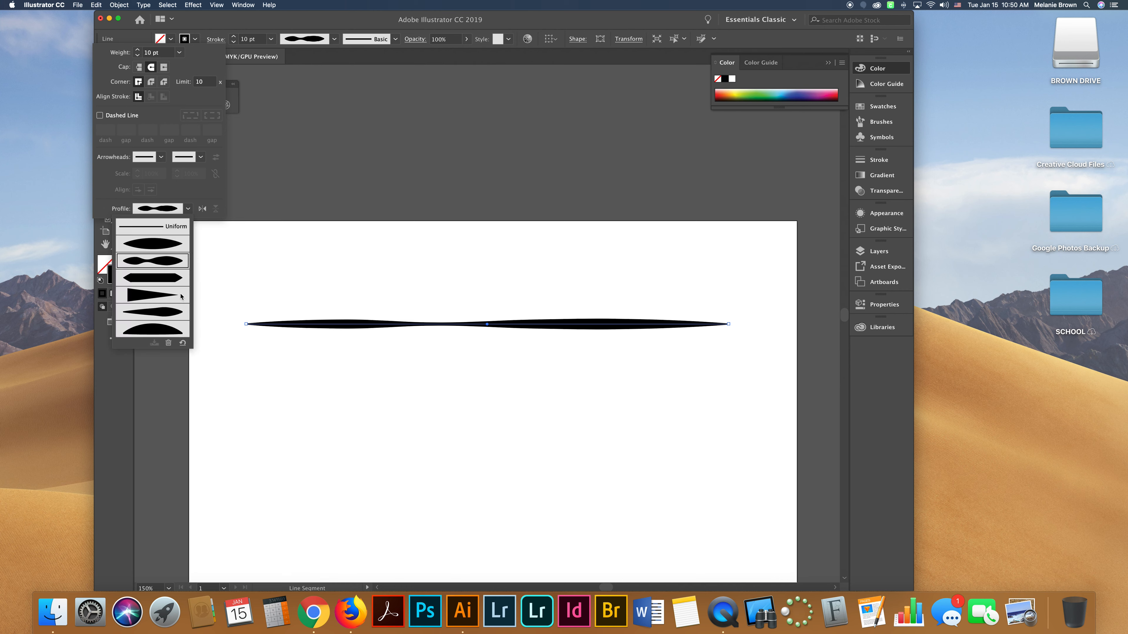
click(172, 283)
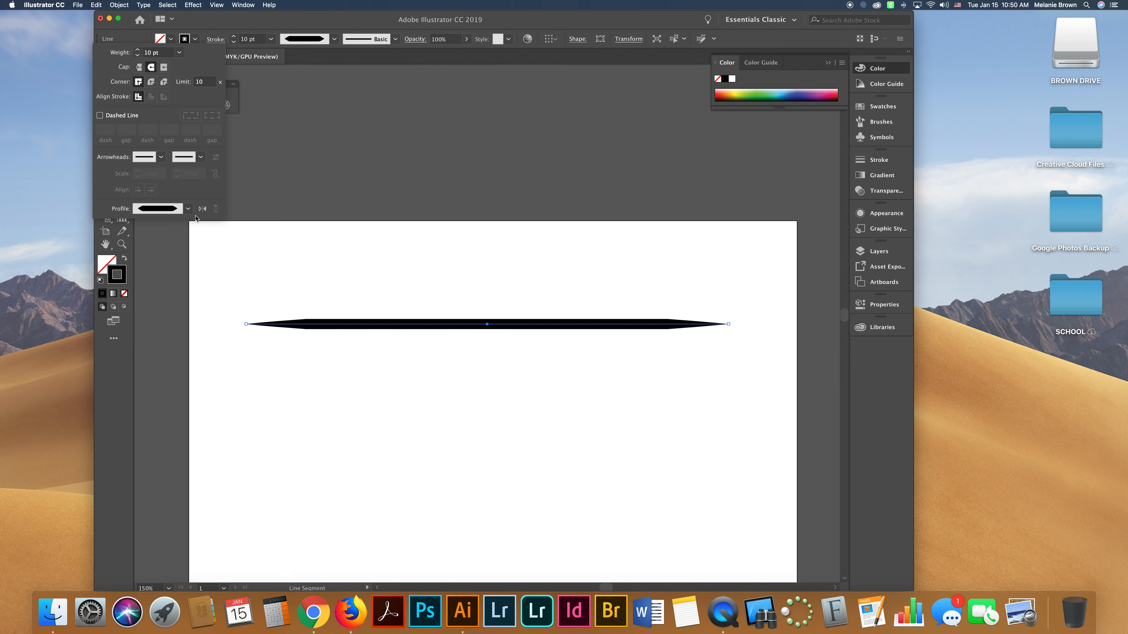
click(188, 209)
click(163, 299)
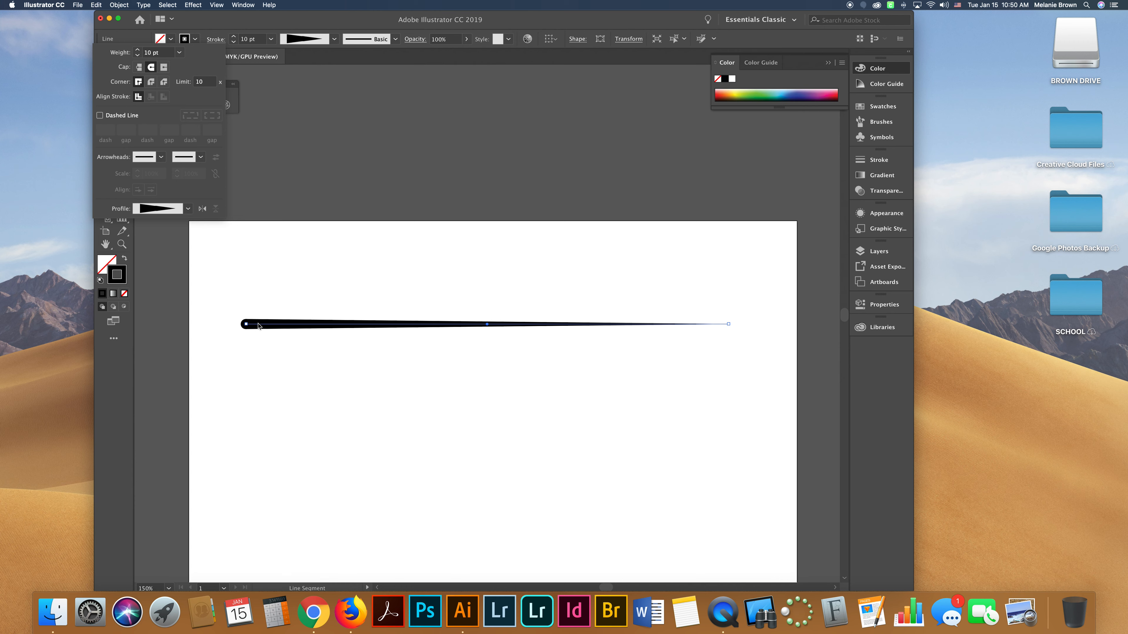
click(189, 210)
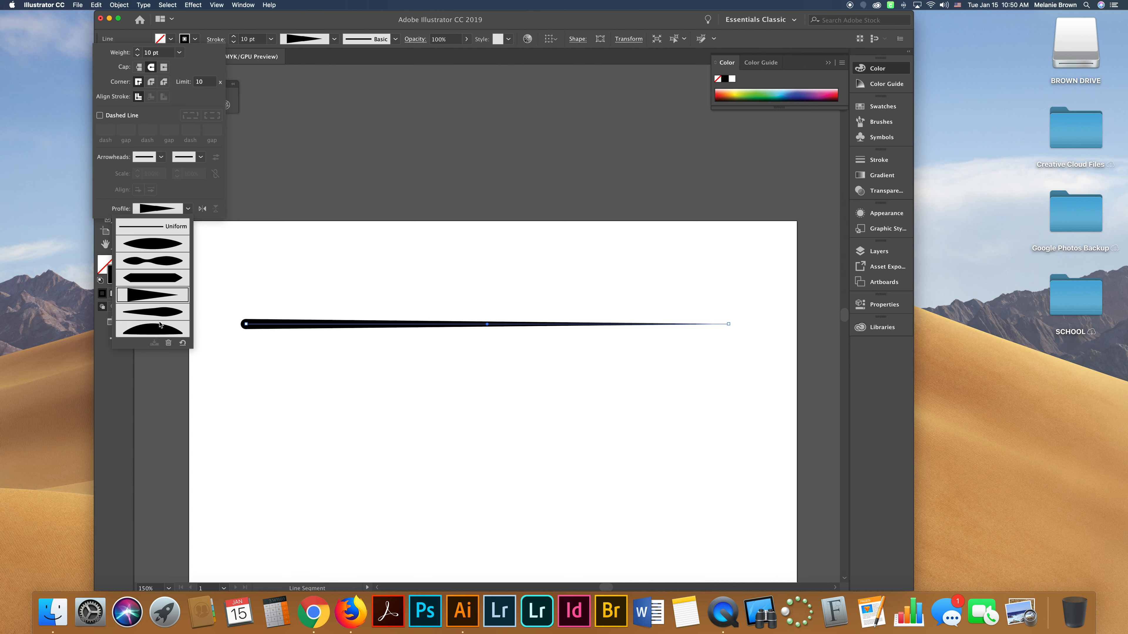
click(159, 325)
click(189, 209)
click(174, 316)
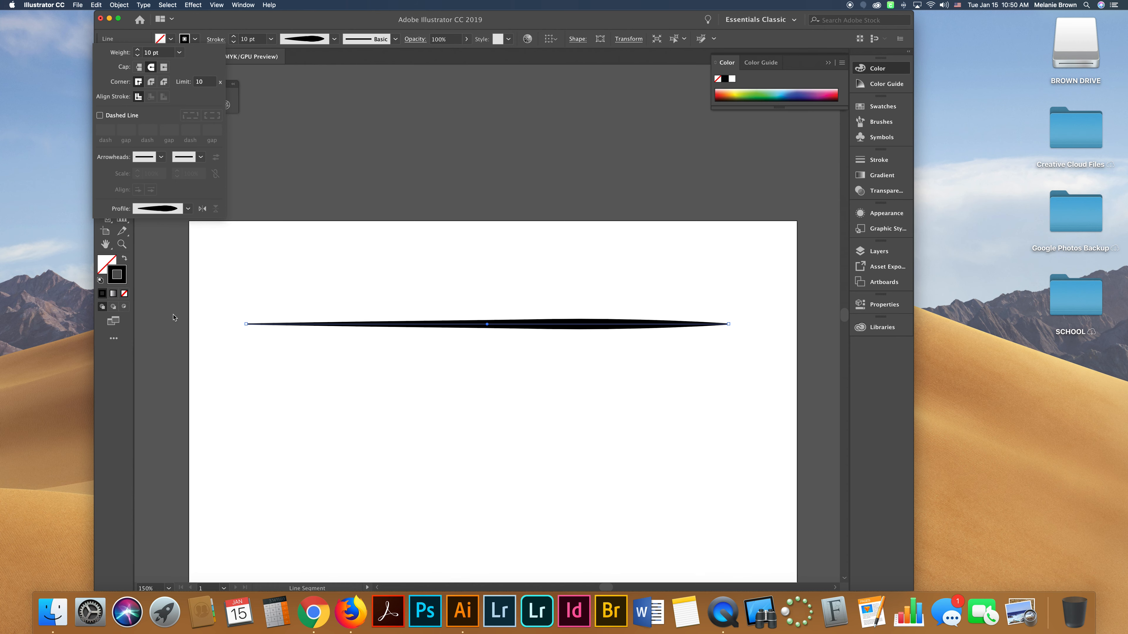
click(188, 208)
click(174, 331)
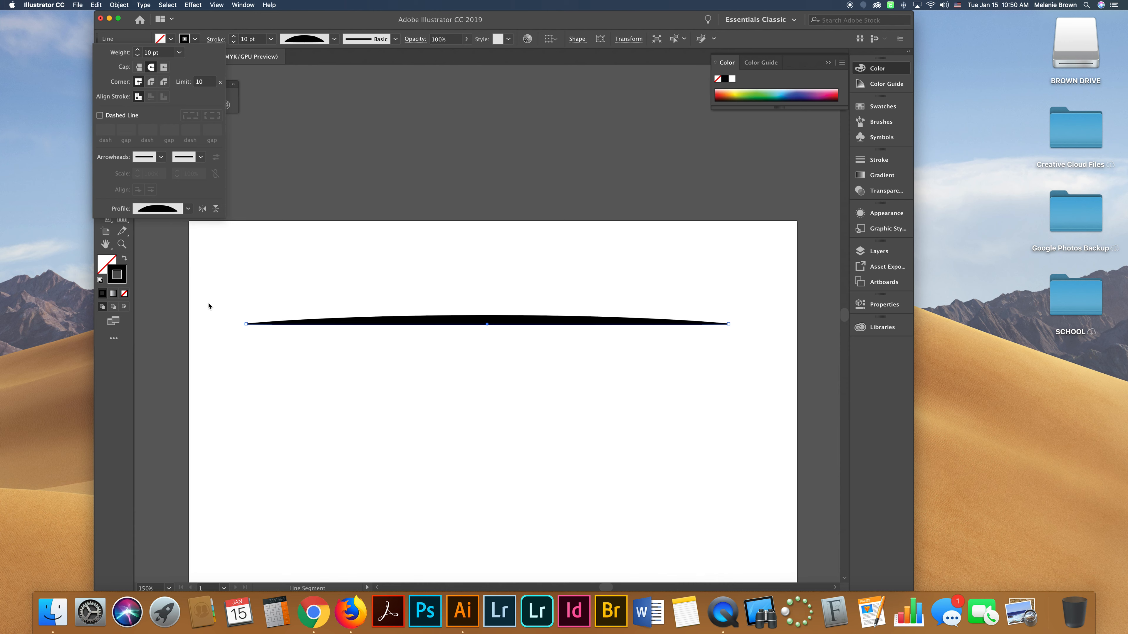
click(188, 209)
click(169, 248)
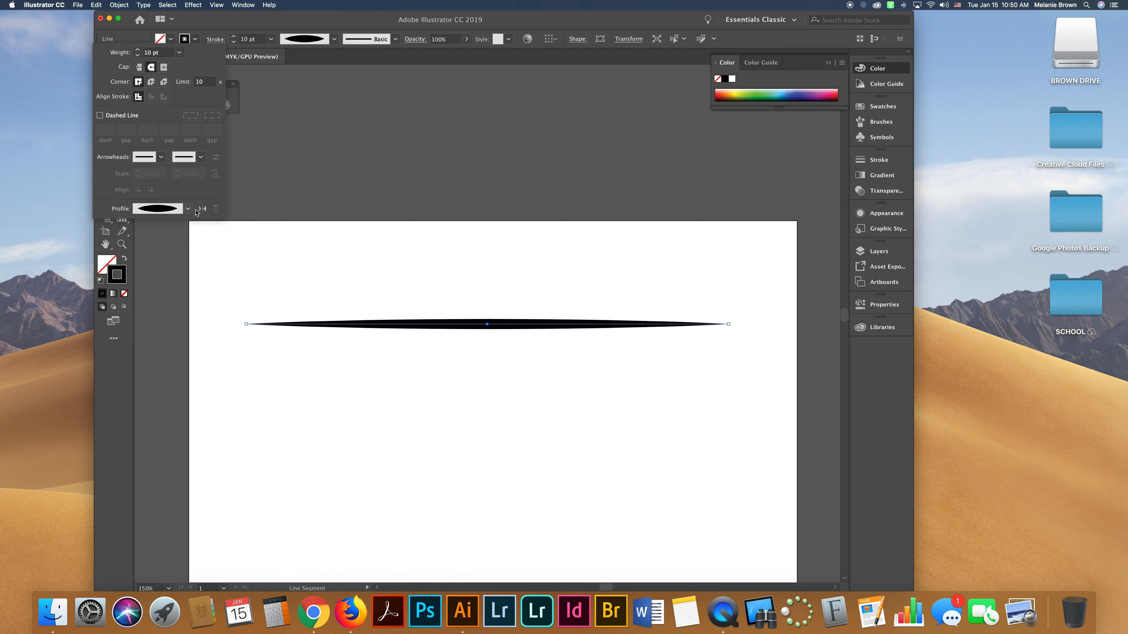
Move the line slightly lower and reset its width profile to Uniform.
click(492, 325)
drag(490, 327, 490, 358)
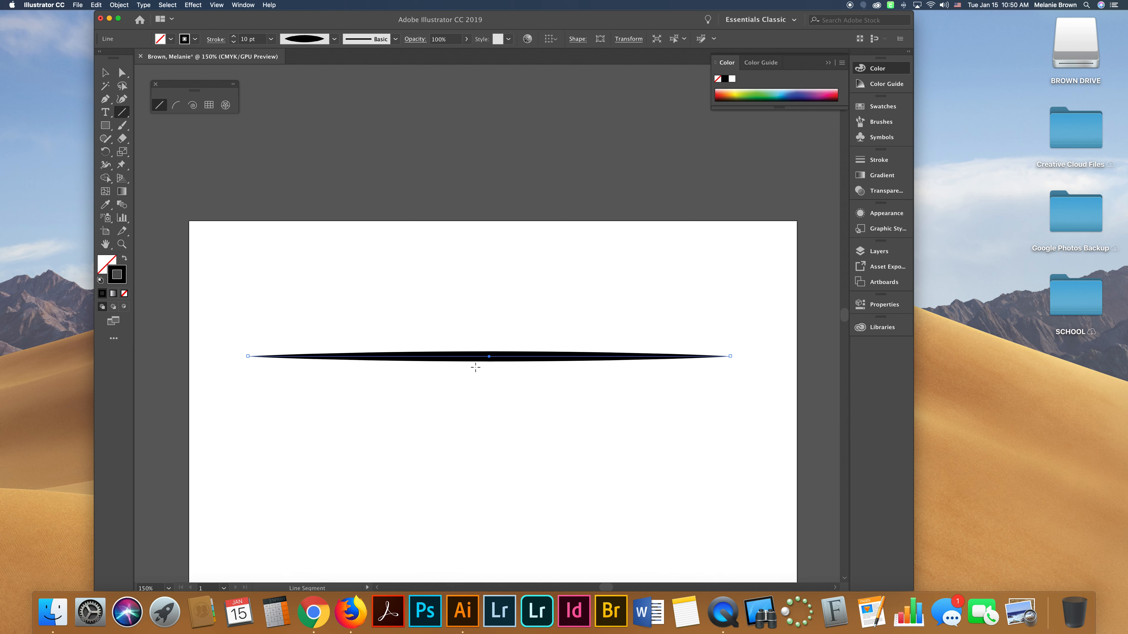
click(334, 39)
click(316, 57)
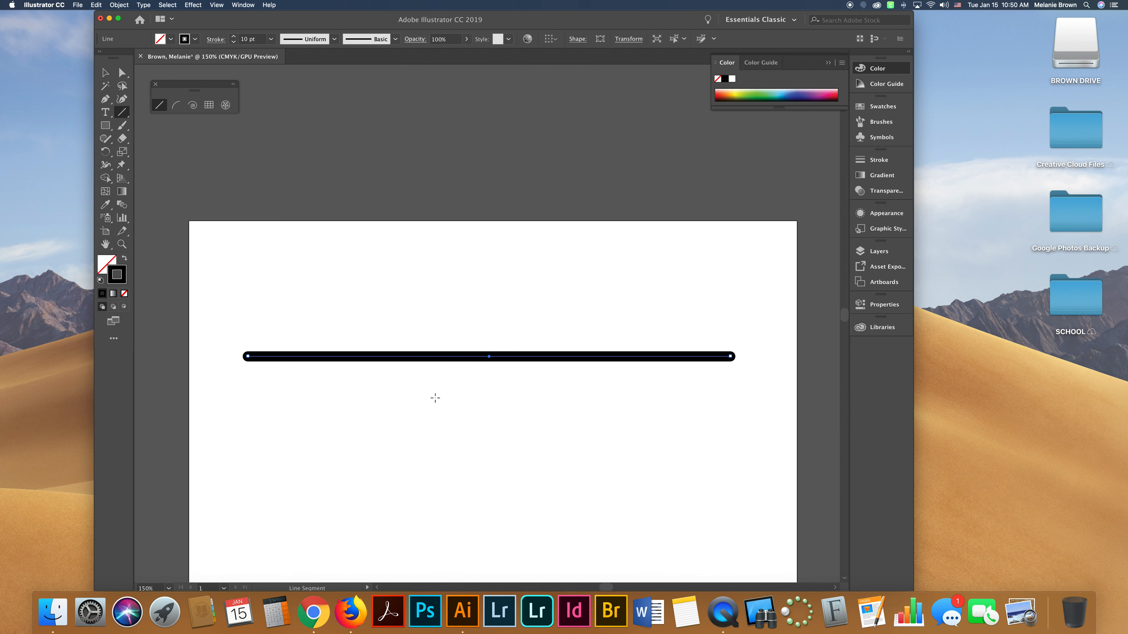
Set the line's stroke colour to crimson red af1743 in the Color Picker.
click(396, 38)
click(385, 96)
double_click(121, 280)
click(447, 240)
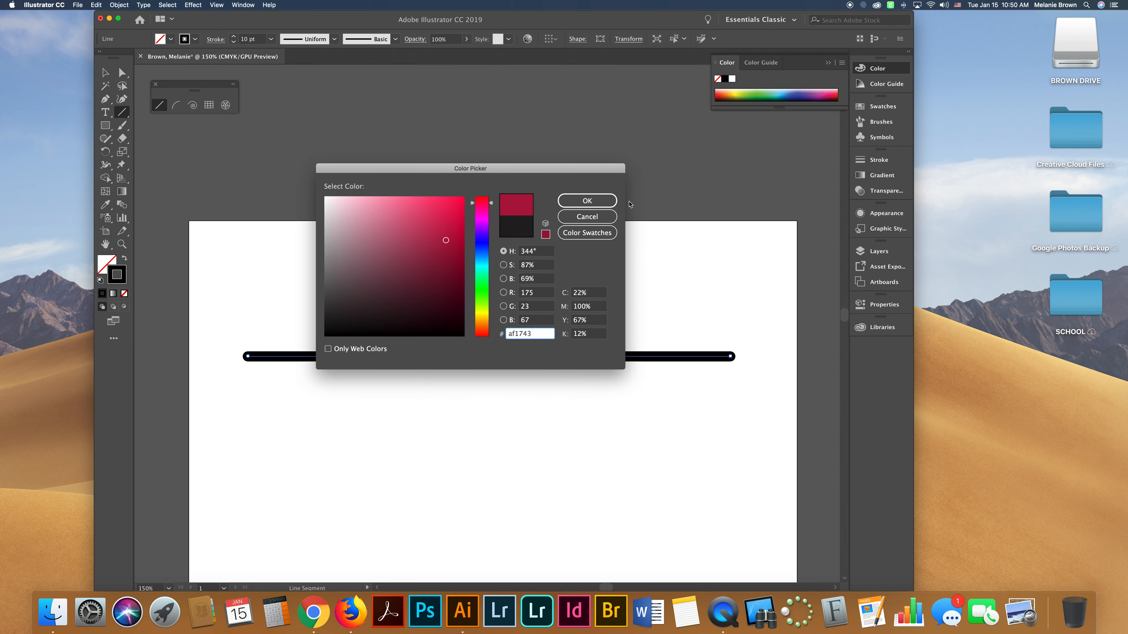
click(588, 201)
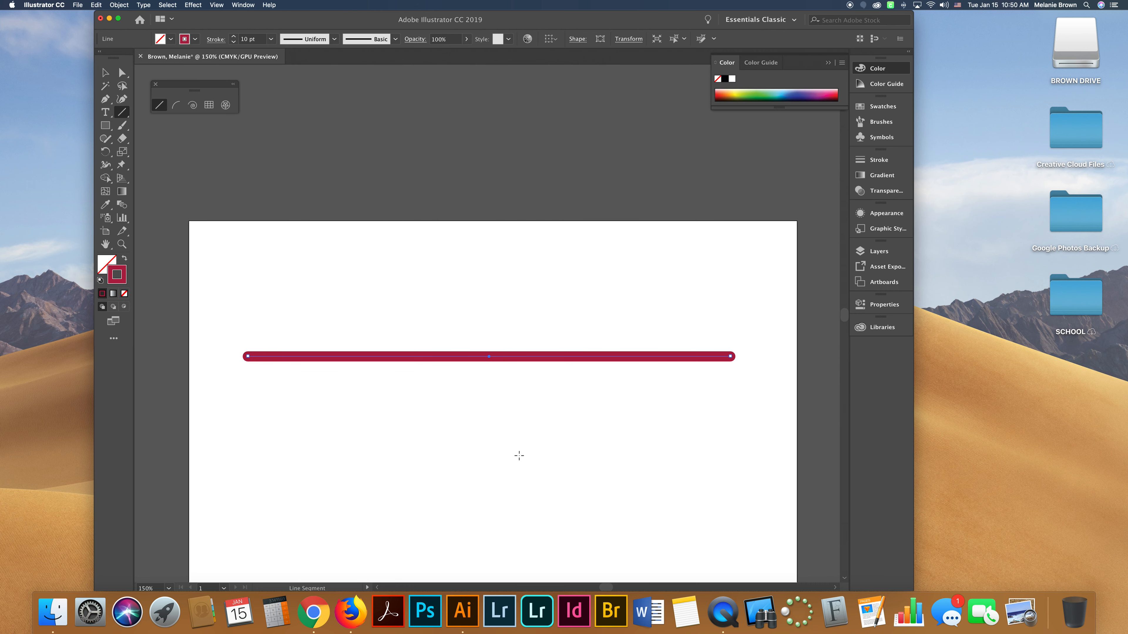
Change the line's stroke colour to a dark green in the Color Picker.
double_click(117, 275)
click(482, 296)
click(457, 262)
click(566, 206)
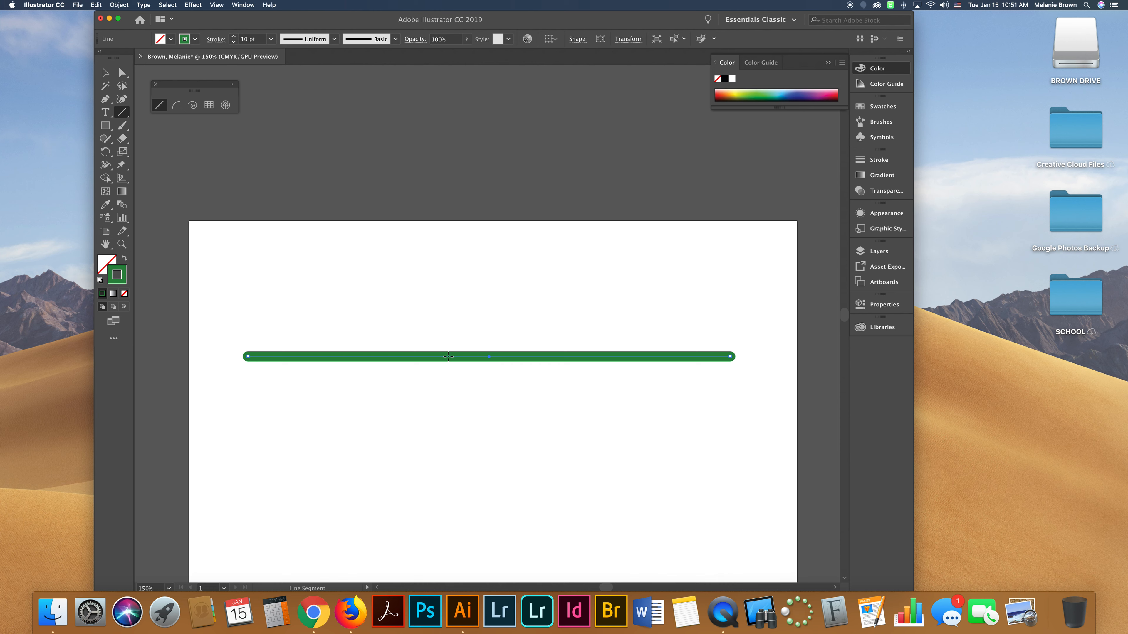
Duplicate the line upward and repeat the transformation several times to create evenly spaced copies.
click(106, 73)
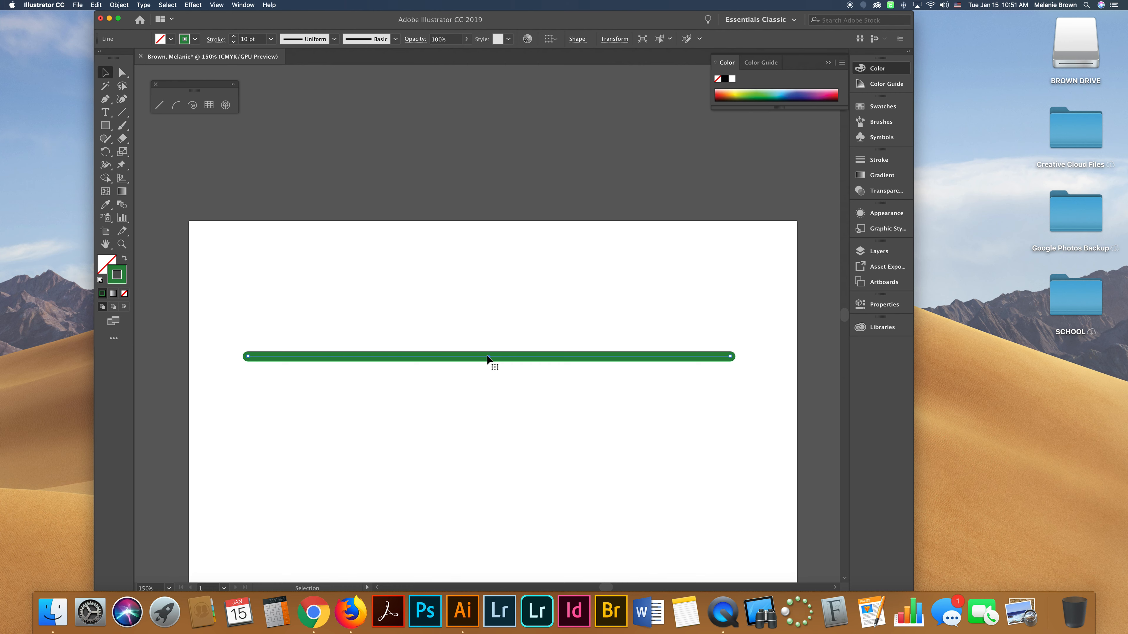
drag(496, 360, 501, 323)
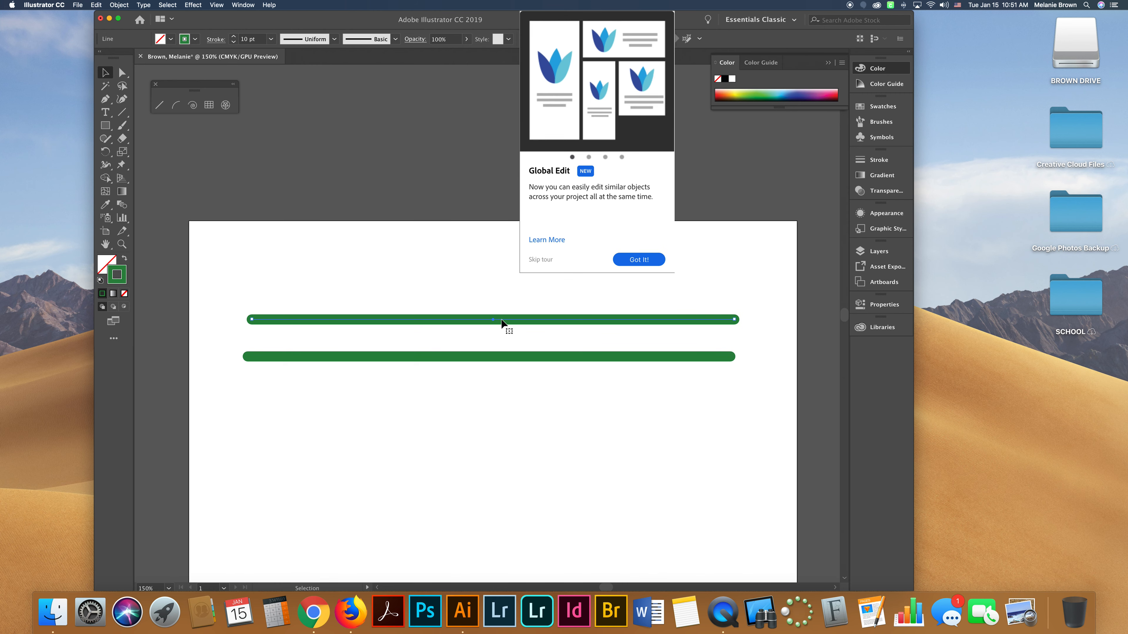
click(542, 260)
drag(517, 321, 525, 281)
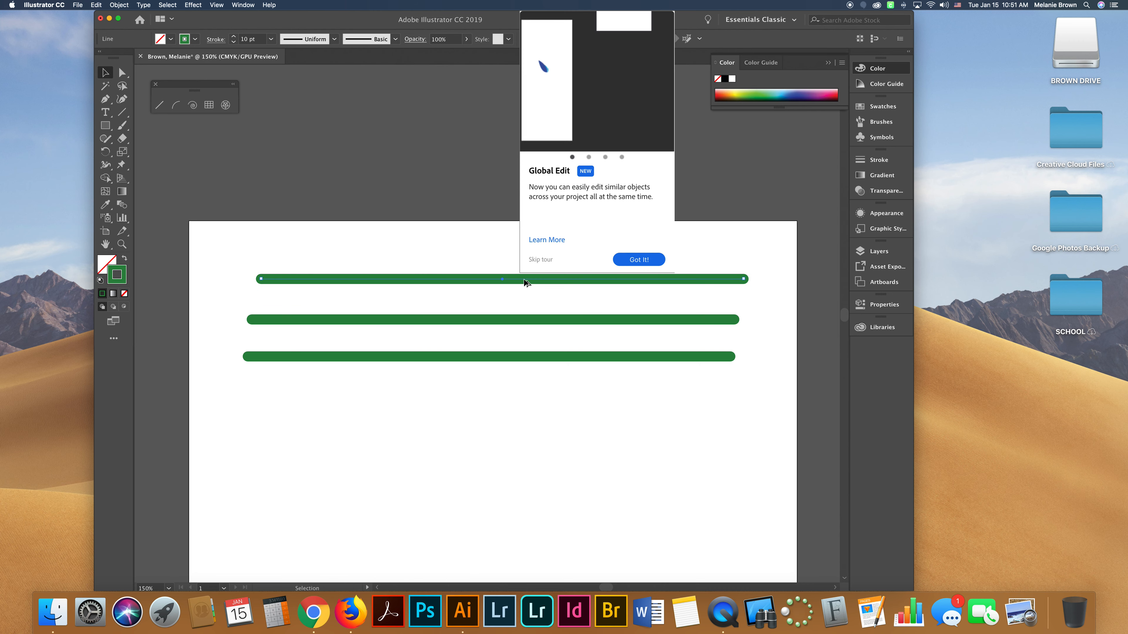
click(537, 260)
key(super+d)
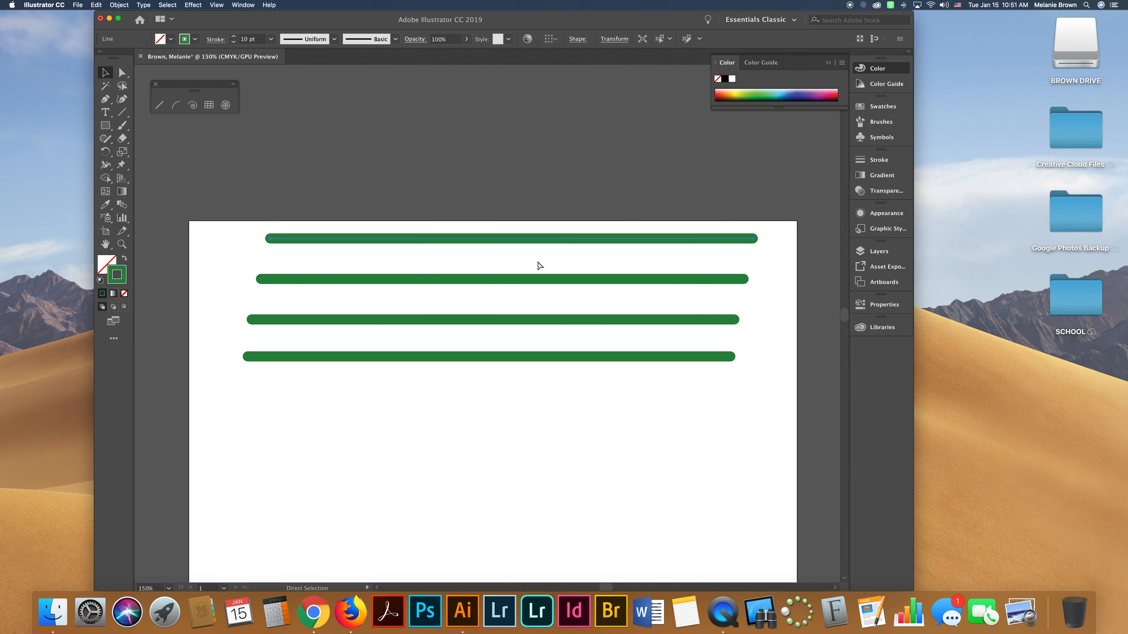
key(super+d)
key(super+d)
key(super+d)
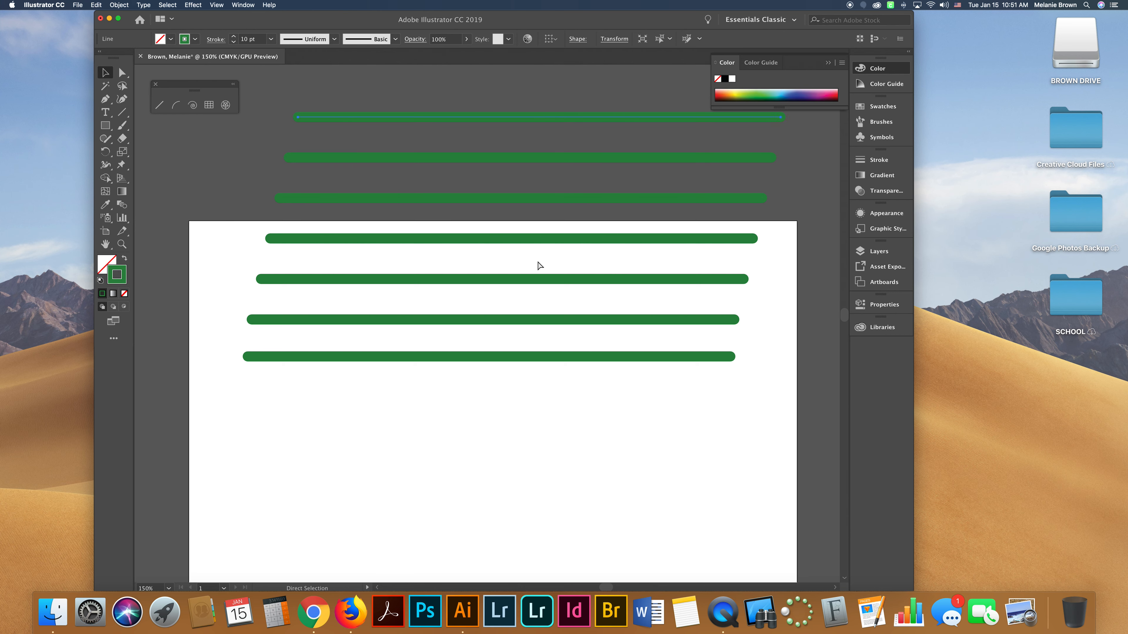
Select all the lines and move them down onto the artboard.
scroll(537, 262, down, 1)
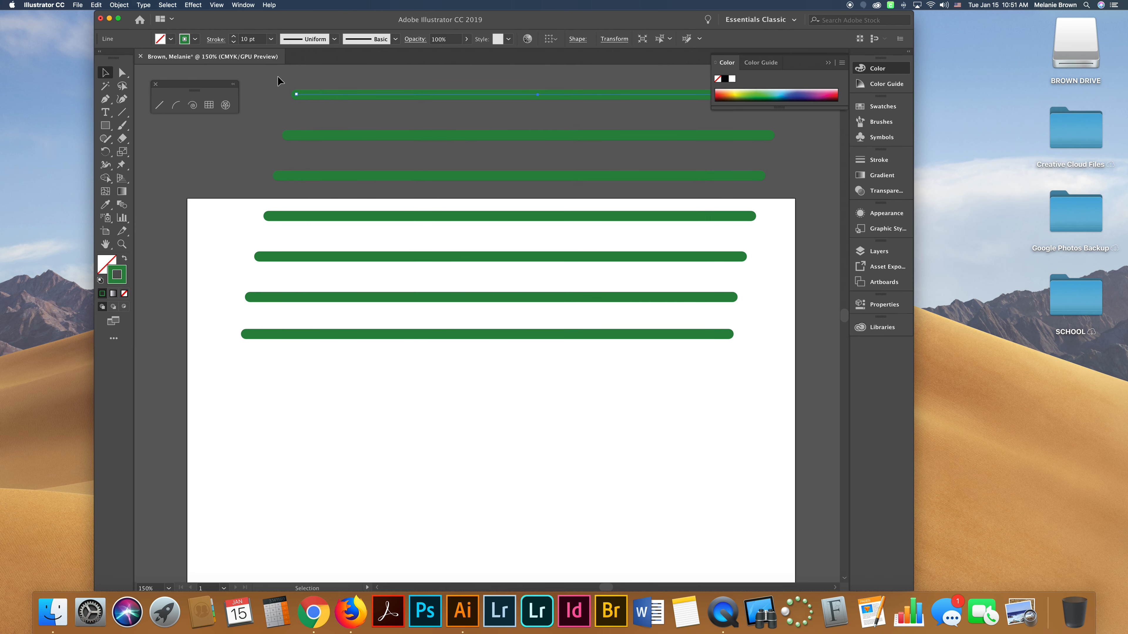
key(super+a)
drag(516, 297, 502, 481)
click(766, 540)
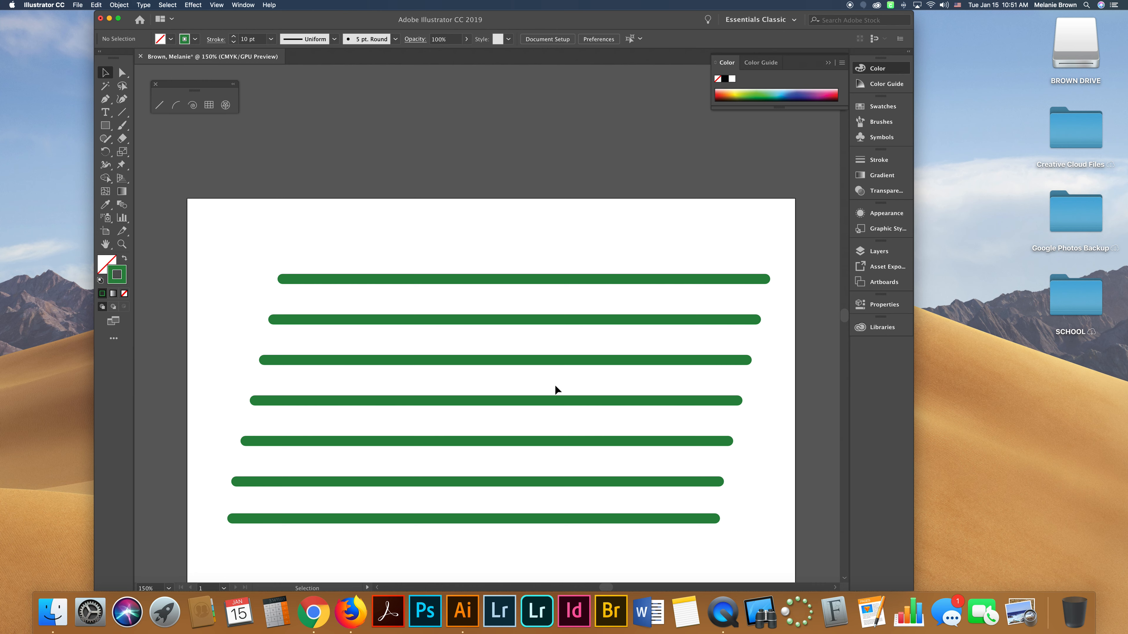
Delete all the lines except the top one and reposition the remaining line.
scroll(524, 288, down, 1)
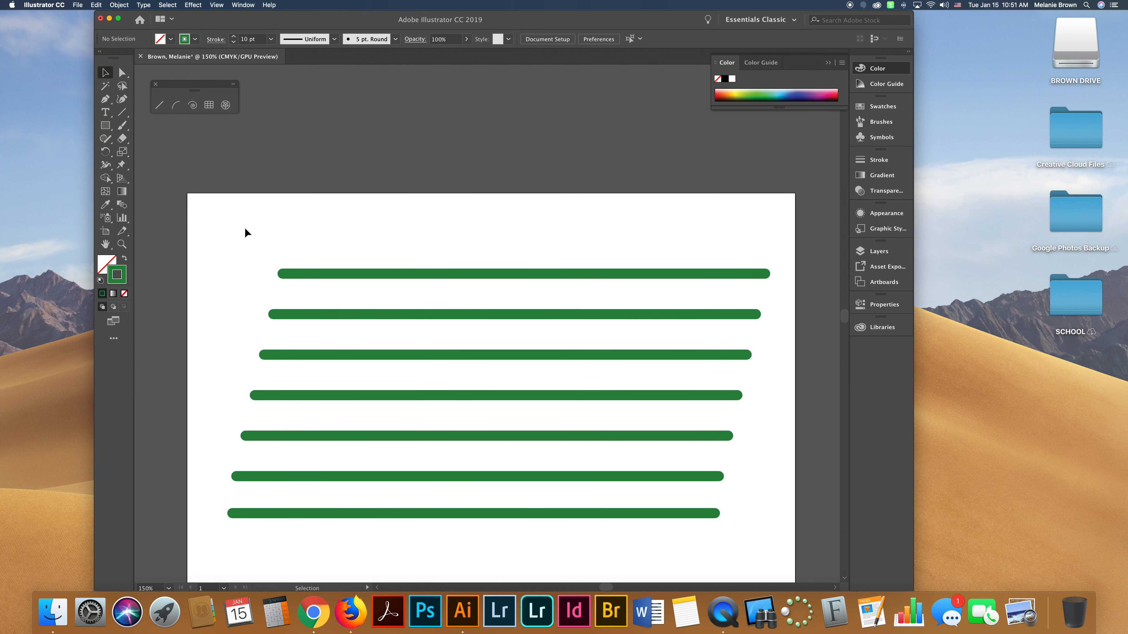
drag(220, 308, 784, 493)
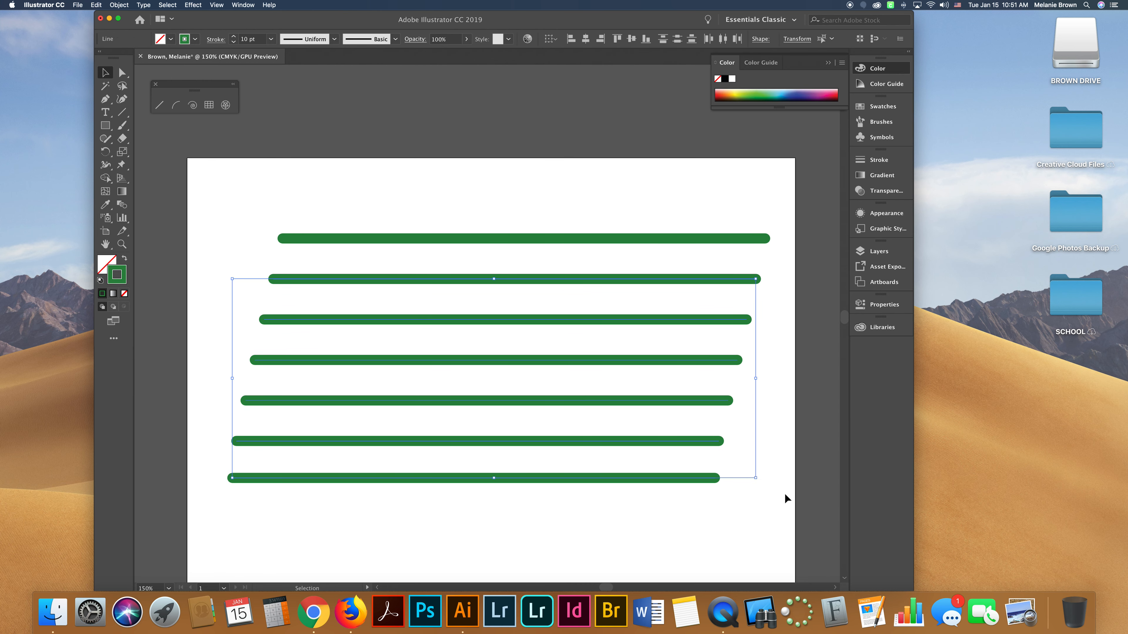
key(Delete)
drag(594, 241, 561, 250)
scroll(633, 297, up, 4)
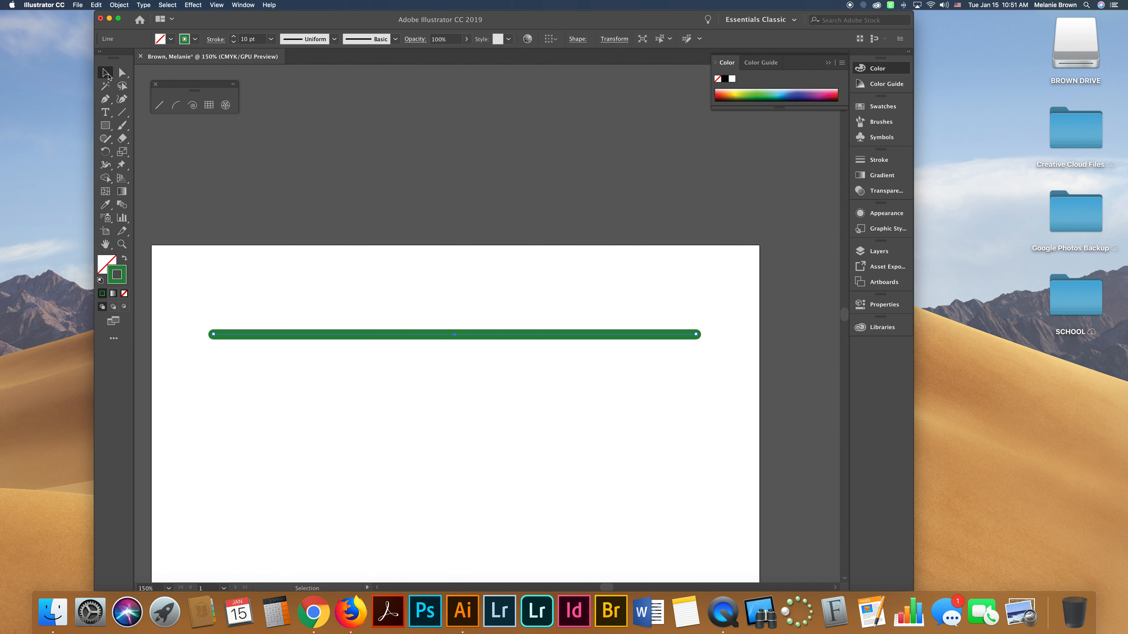
Duplicate the line downward and repeat the transformation twice to make evenly spaced copies.
drag(322, 337, 367, 383)
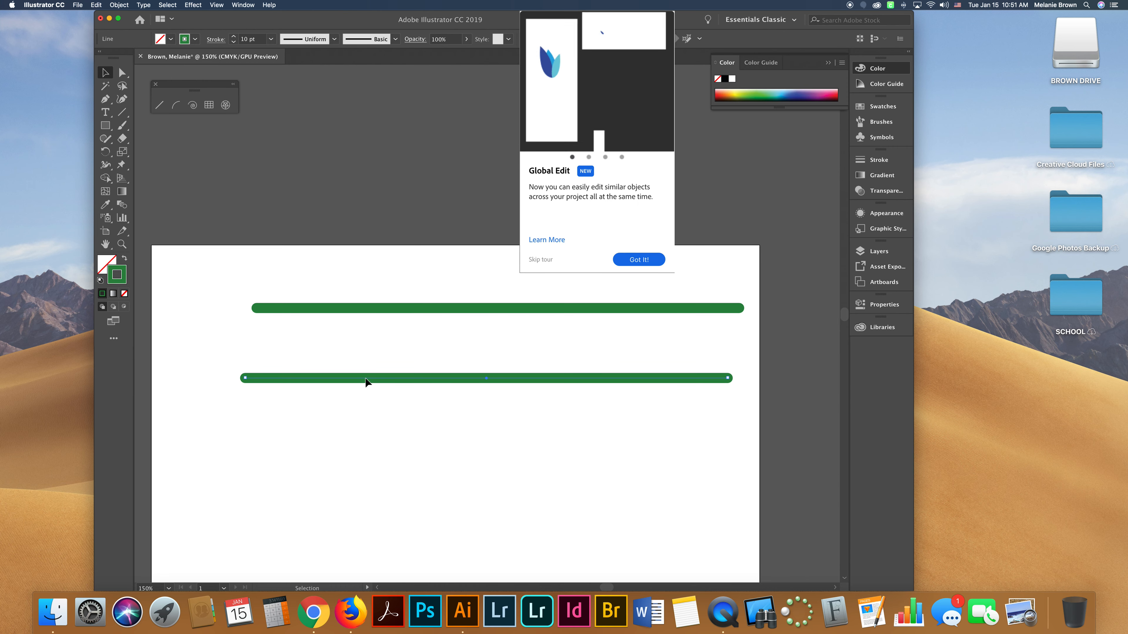
key(super+d)
key(super+d)
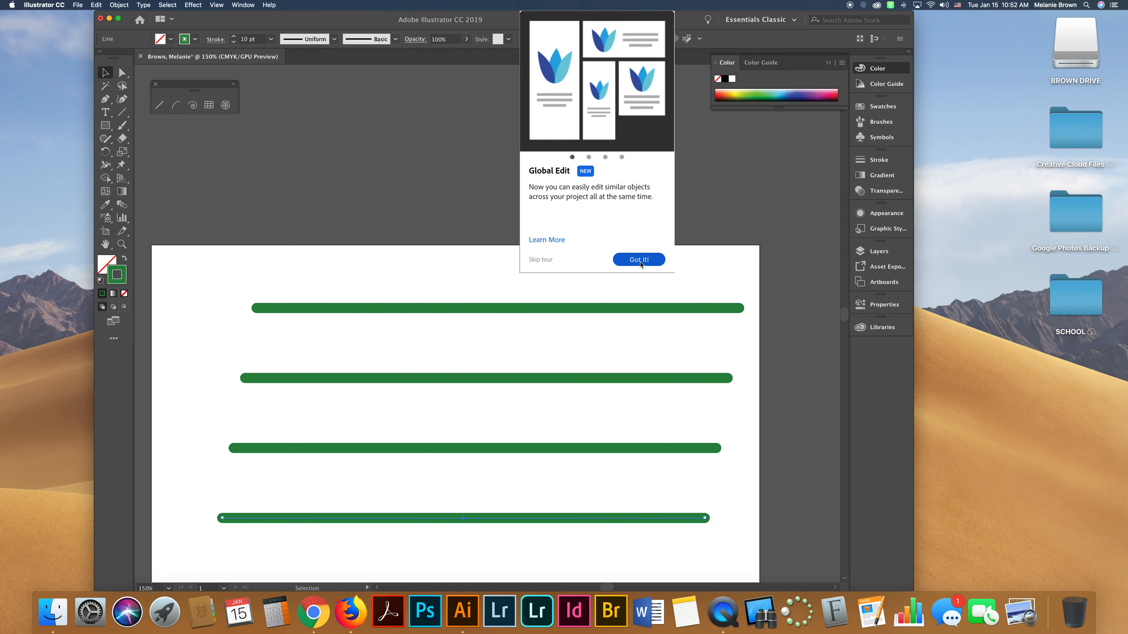
click(639, 260)
Delete the three lower copies of the line.
scroll(477, 386, down, 1)
scroll(474, 385, down, 4)
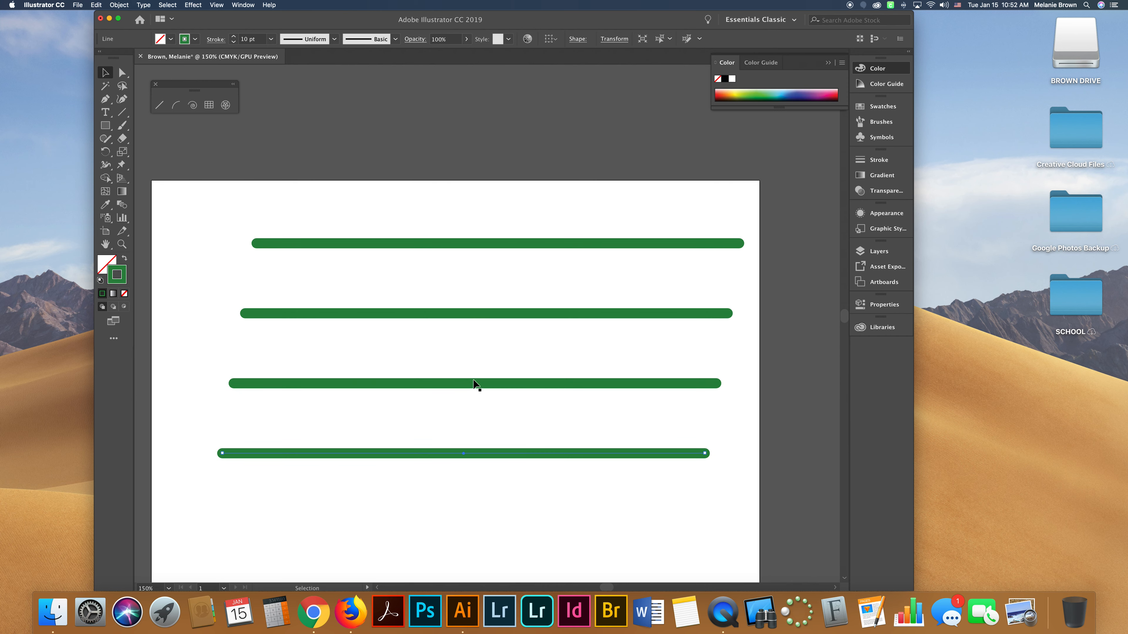
drag(190, 293, 733, 470)
key(Delete)
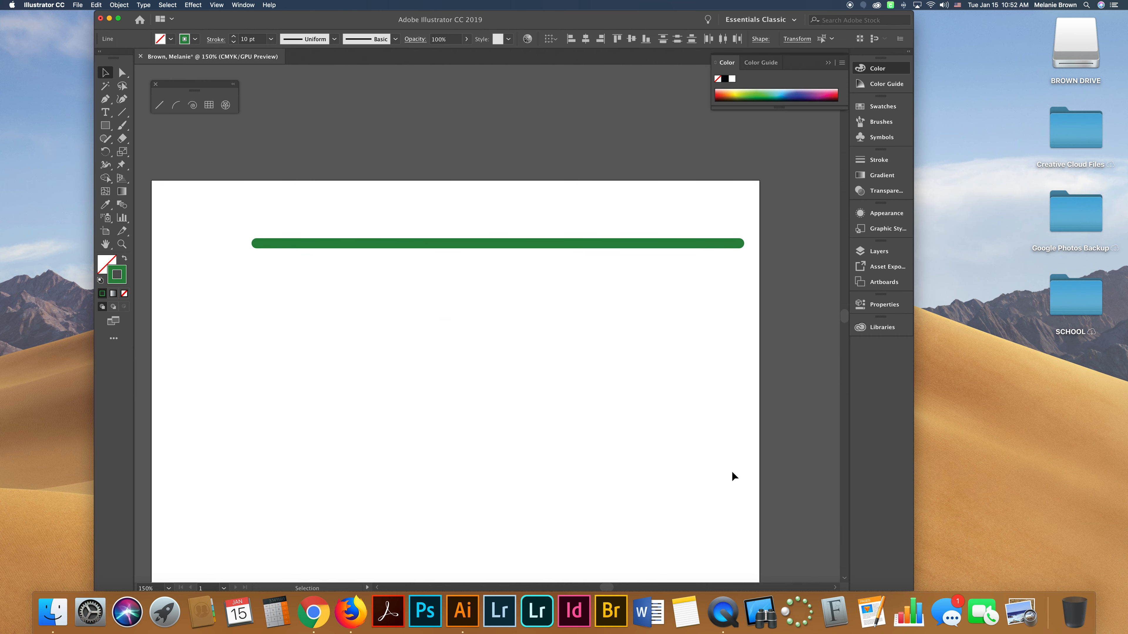
Move the line slightly and use the Width tool to widen it near its start and pinch it just after.
drag(511, 248, 484, 261)
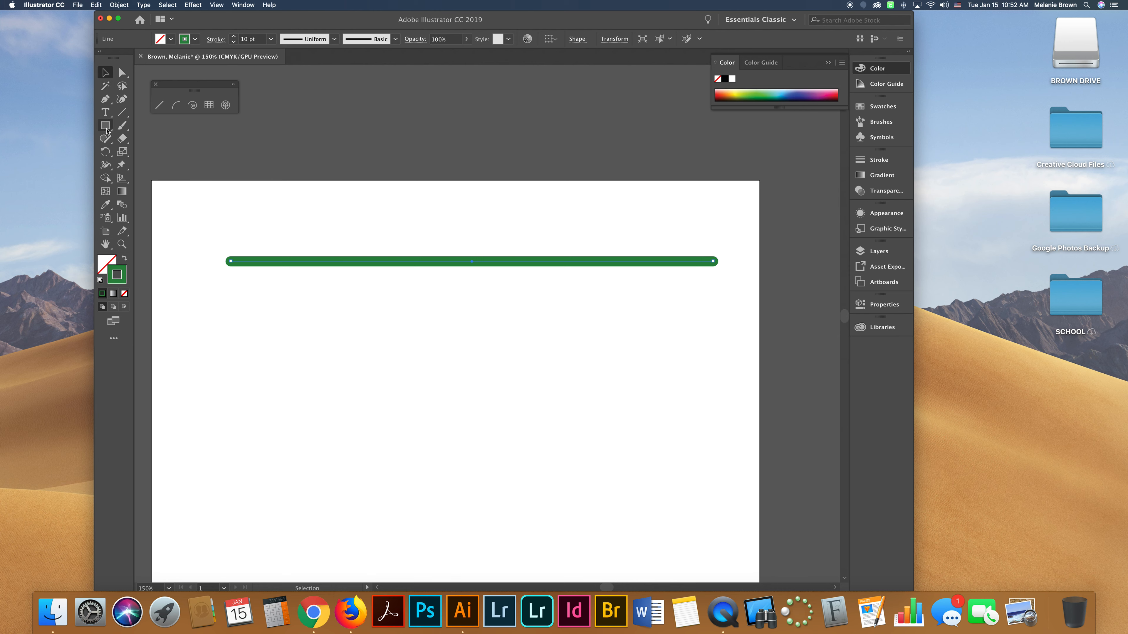
click(105, 165)
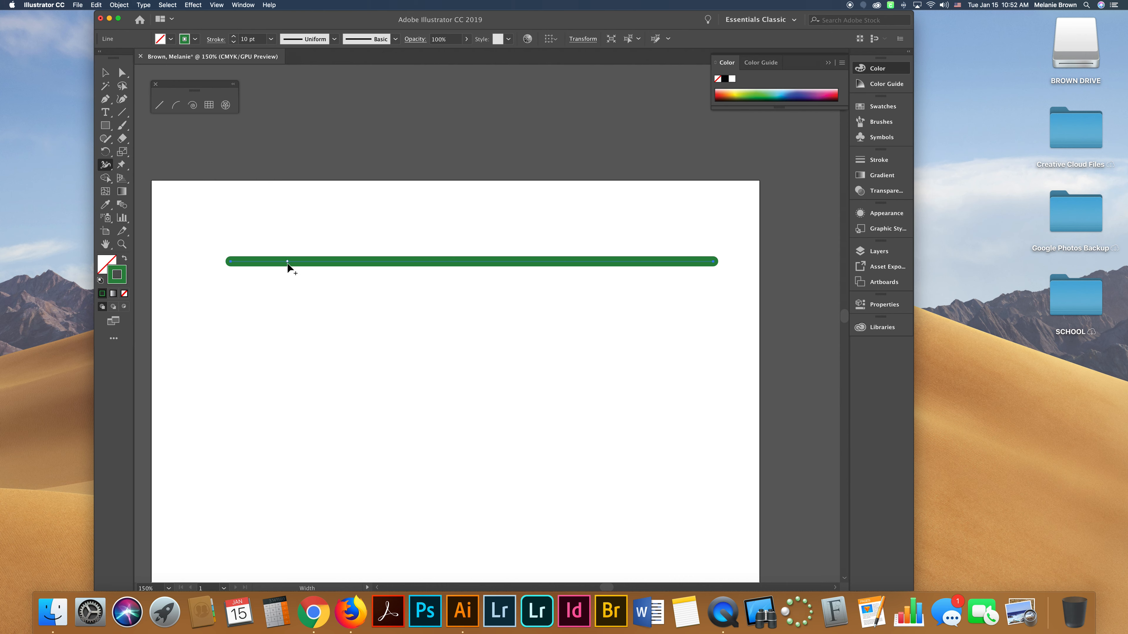
drag(288, 262, 287, 292)
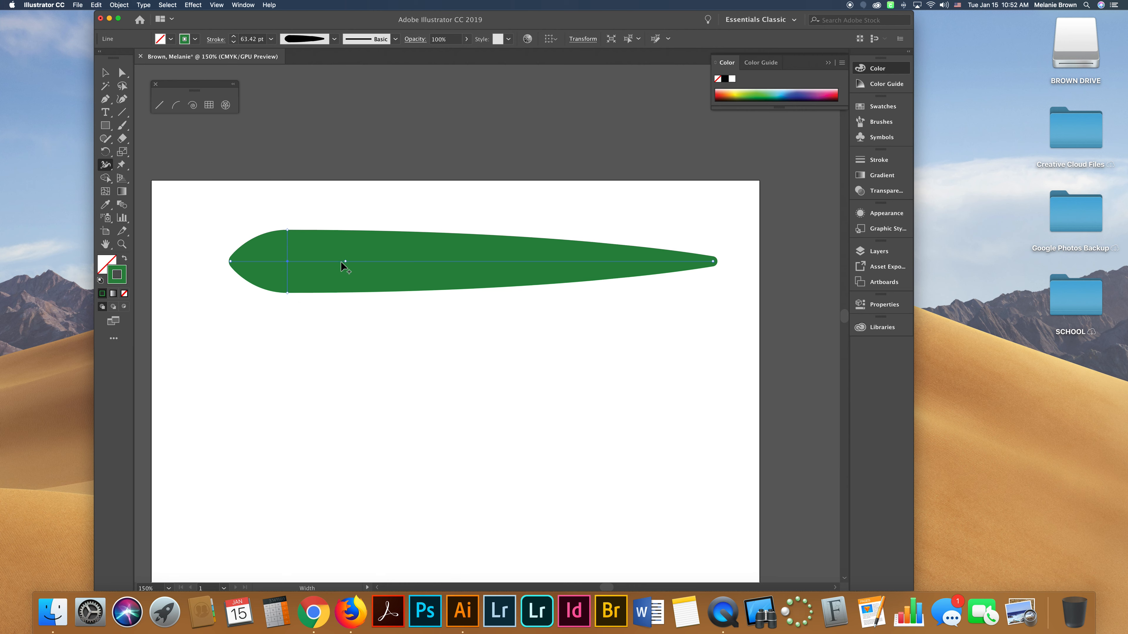
drag(340, 261, 341, 251)
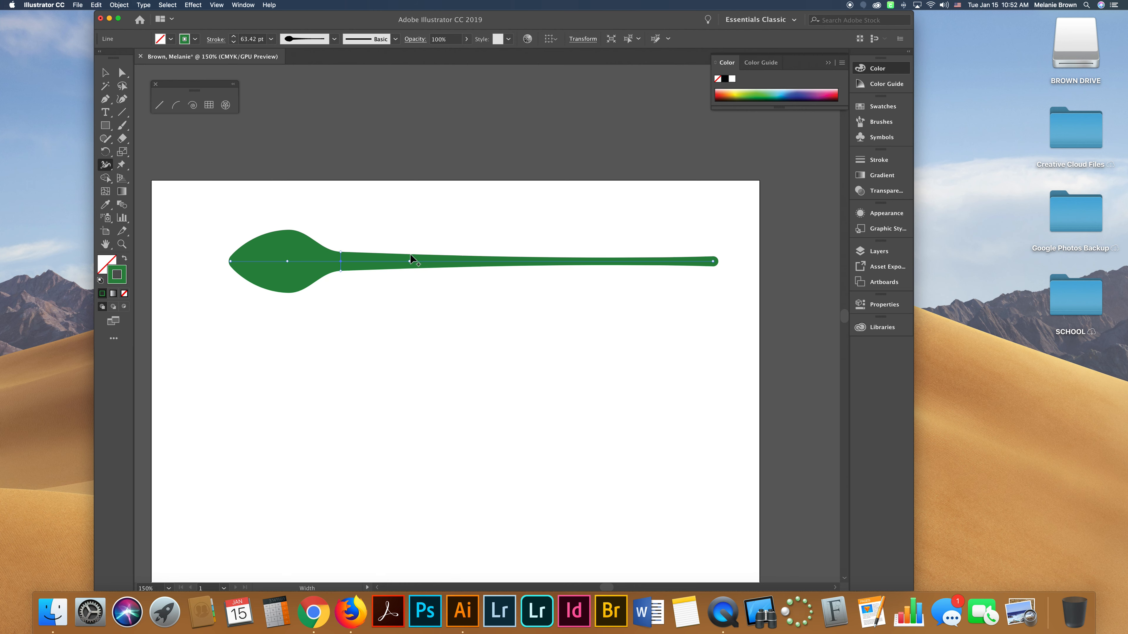
Add three more width points along the line, dragging them out to make the stroke wavy.
mouse_move(423, 261)
mouse_down()
mouse_move(426, 231)
mouse_move(456, 263)
mouse_move(564, 247)
mouse_move(541, 249)
mouse_up()
drag(562, 260, 547, 205)
drag(622, 261, 668, 223)
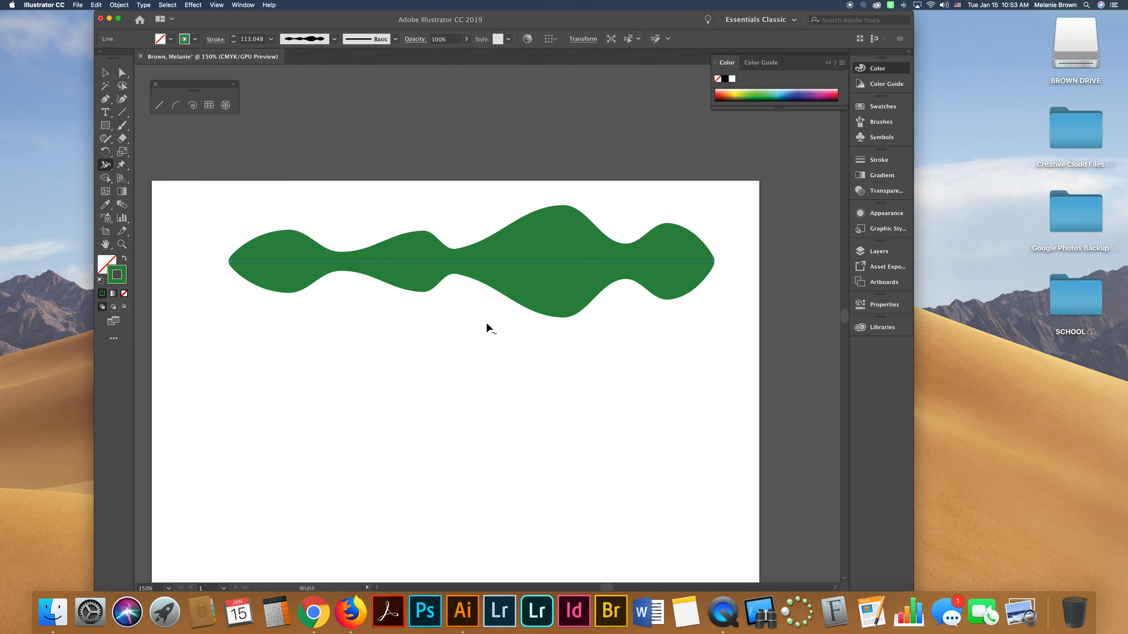
Draw a new, slightly slanted straight line below the wavy shape.
scroll(526, 283, down, 1)
key(backslash)
mouse_move(242, 395)
mouse_down()
mouse_move(499, 393)
mouse_move(595, 364)
mouse_up()
Use the Width tool to widen the new line near its start and add a second width point, forming spiky bulges.
click(105, 164)
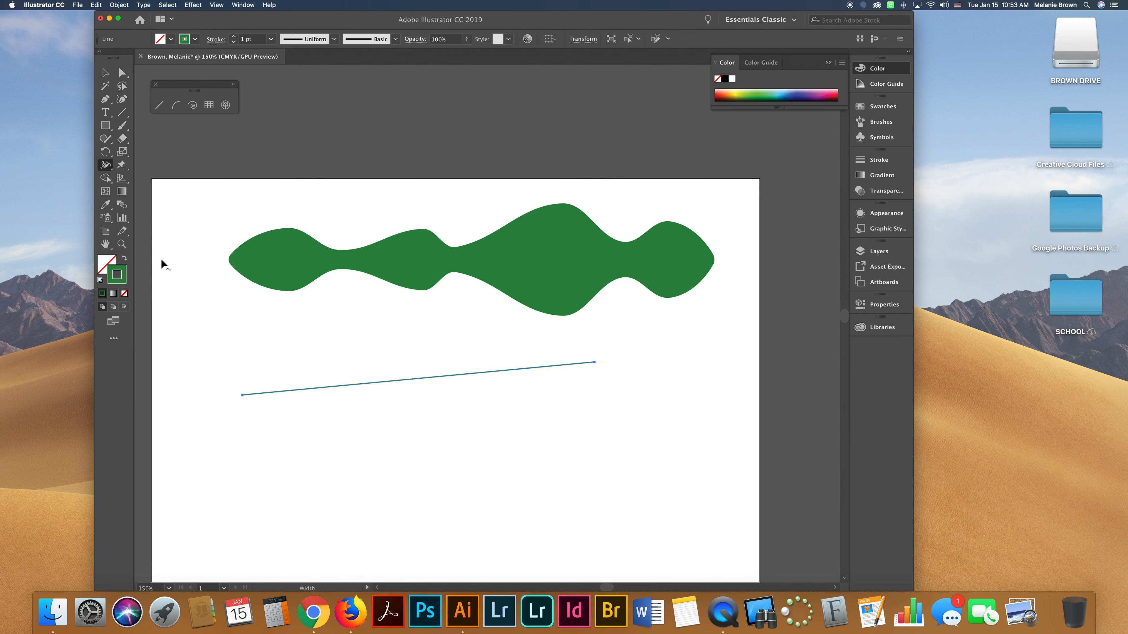
drag(255, 393, 272, 342)
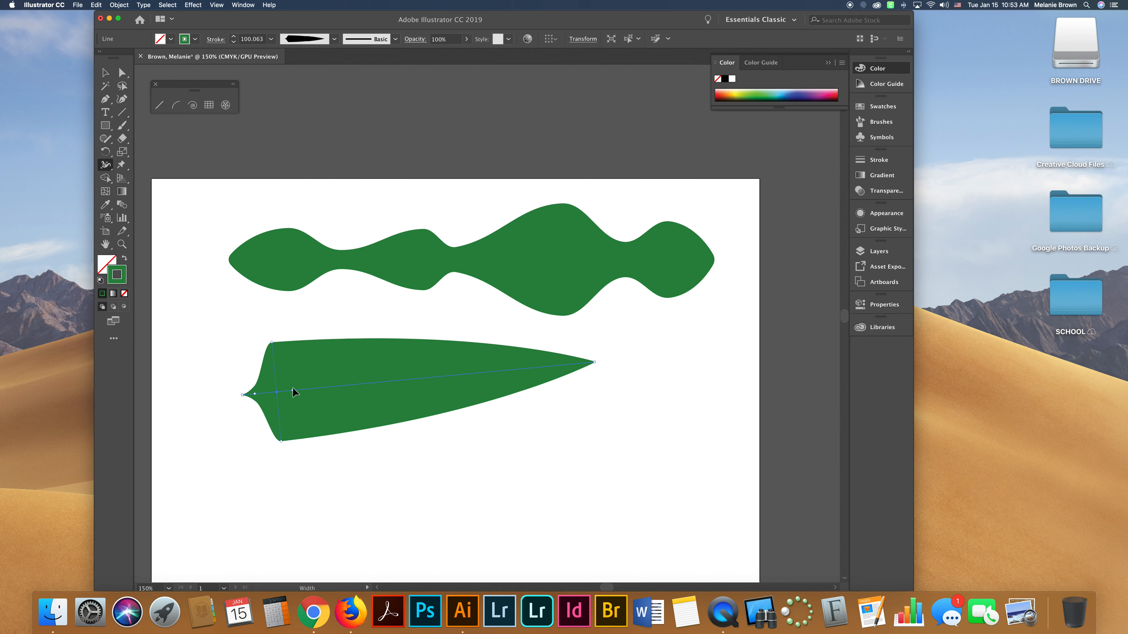
mouse_move(293, 390)
mouse_down()
mouse_move(315, 387)
mouse_move(319, 354)
mouse_move(334, 383)
mouse_move(359, 369)
mouse_up()
key(v)
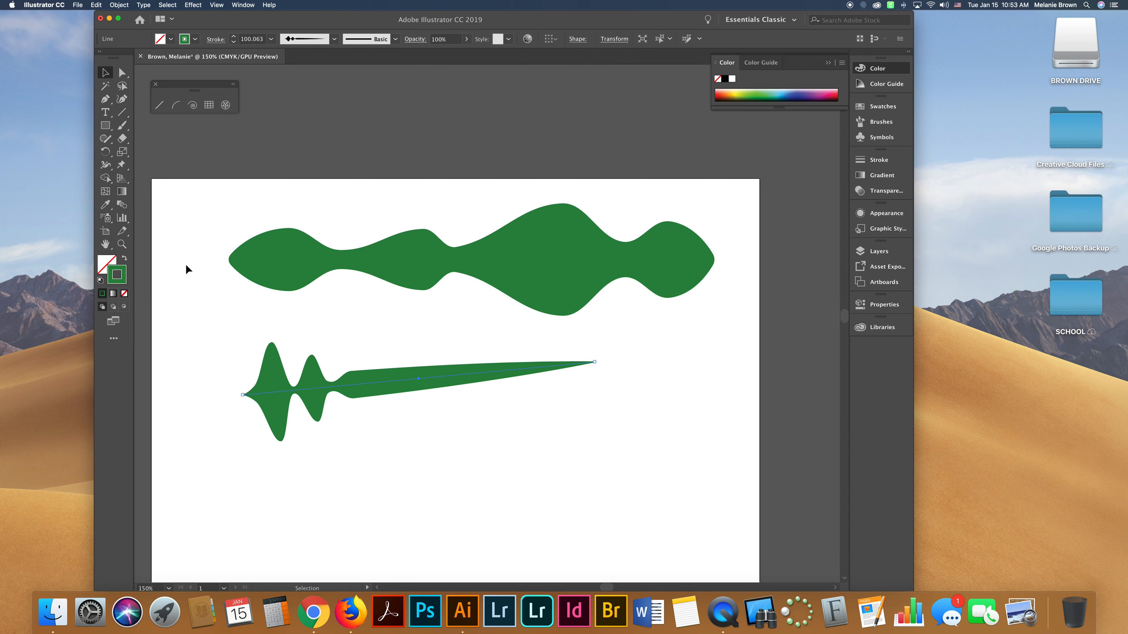
scroll(384, 292, down, 5)
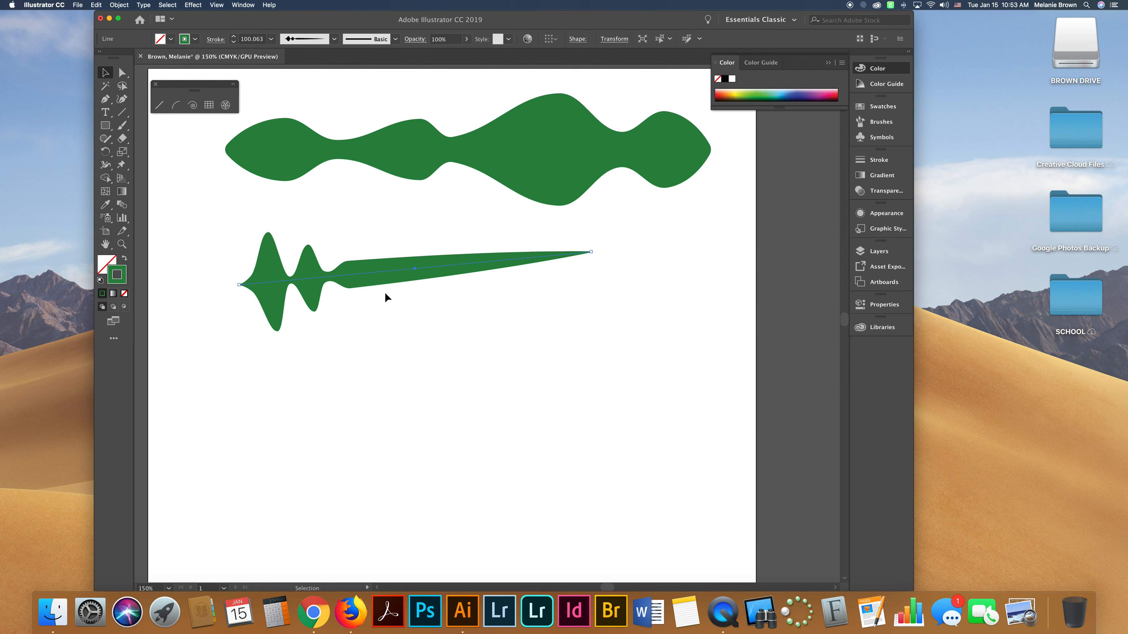
Select the wavy line and change its stroke colour to gold.
scroll(398, 284, up, 5)
click(485, 254)
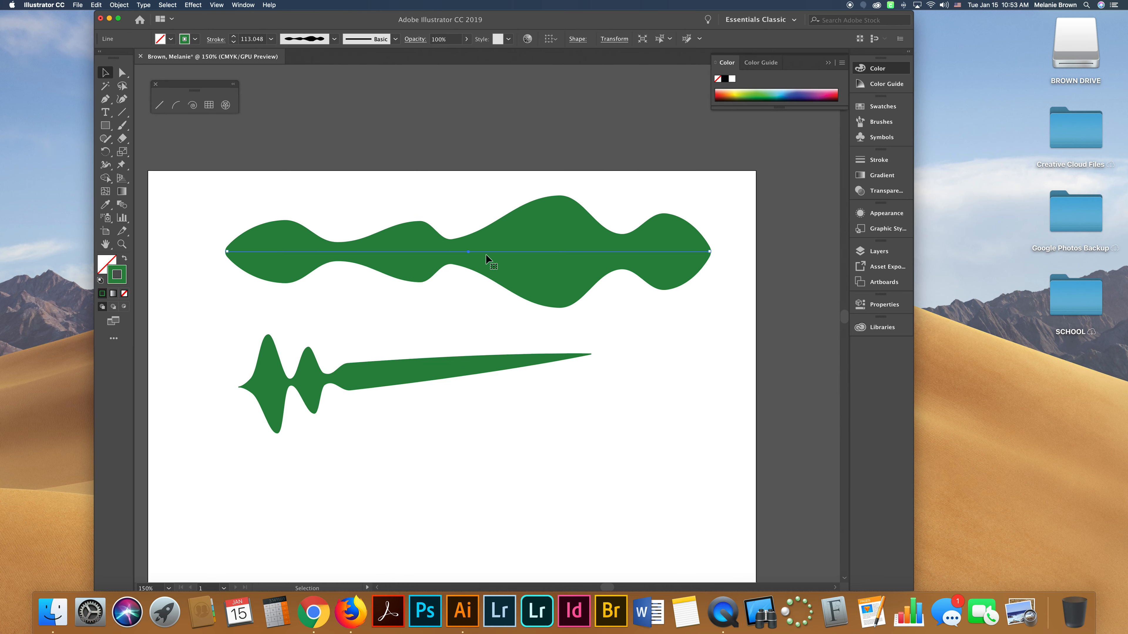
double_click(118, 277)
drag(491, 291, 491, 318)
click(459, 225)
click(587, 200)
Move and tilt the gold wavy line so it slants upward across the top of the artboard.
drag(225, 250, 246, 324)
drag(385, 277, 380, 354)
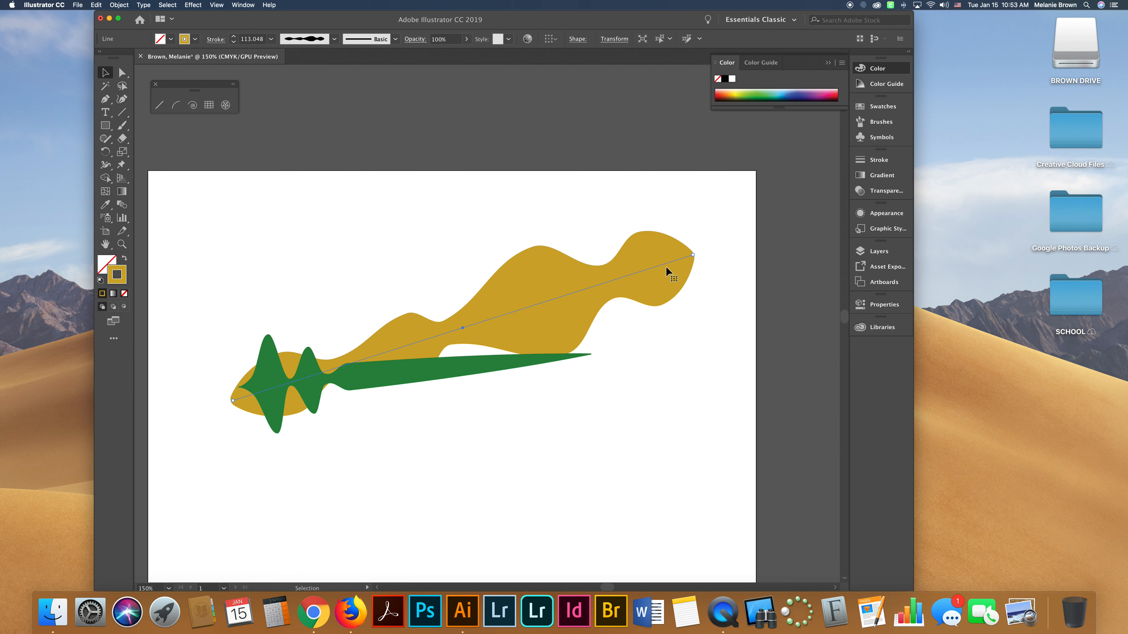
drag(693, 255, 776, 200)
drag(533, 294, 390, 244)
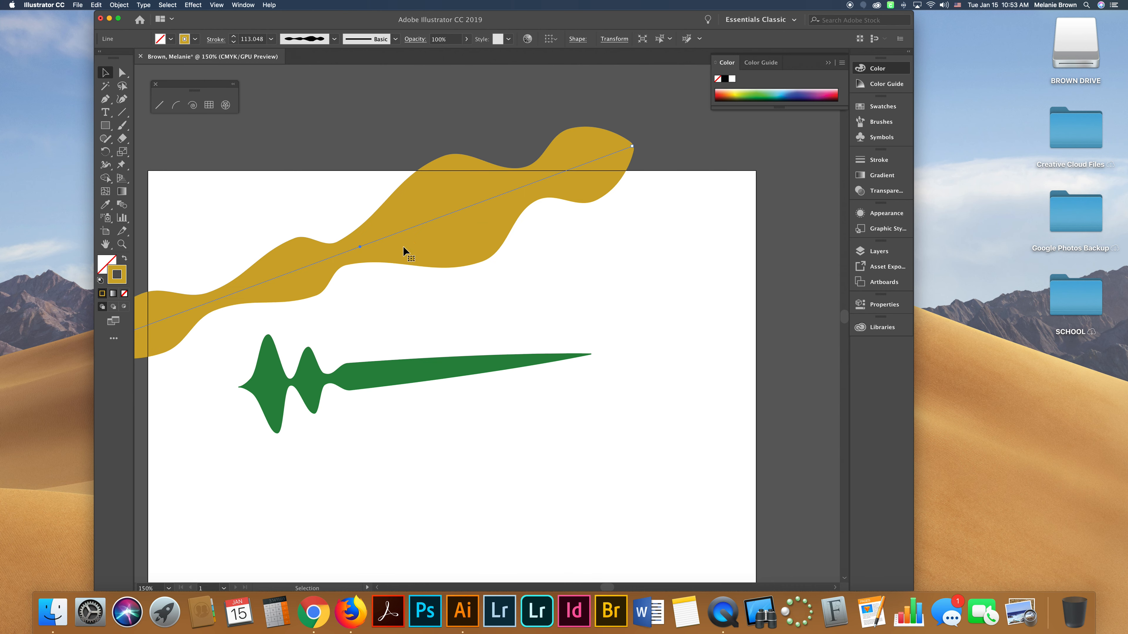
Move the spiky green line over the gold shape and lengthen it toward the right.
scroll(397, 264, left, 5)
mouse_move(491, 379)
mouse_down()
mouse_move(410, 272)
mouse_move(421, 281)
mouse_up()
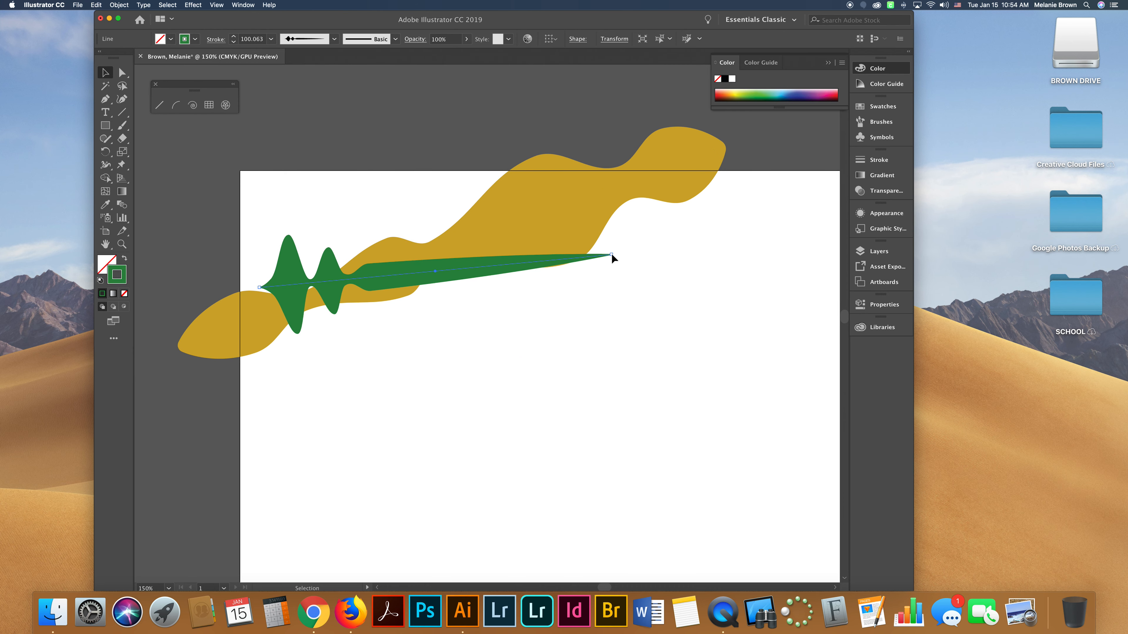
drag(611, 255, 748, 243)
Add a text frame near the artboard's lower right corner and enter the author's full name.
scroll(707, 305, right, 2)
scroll(707, 304, down, 5)
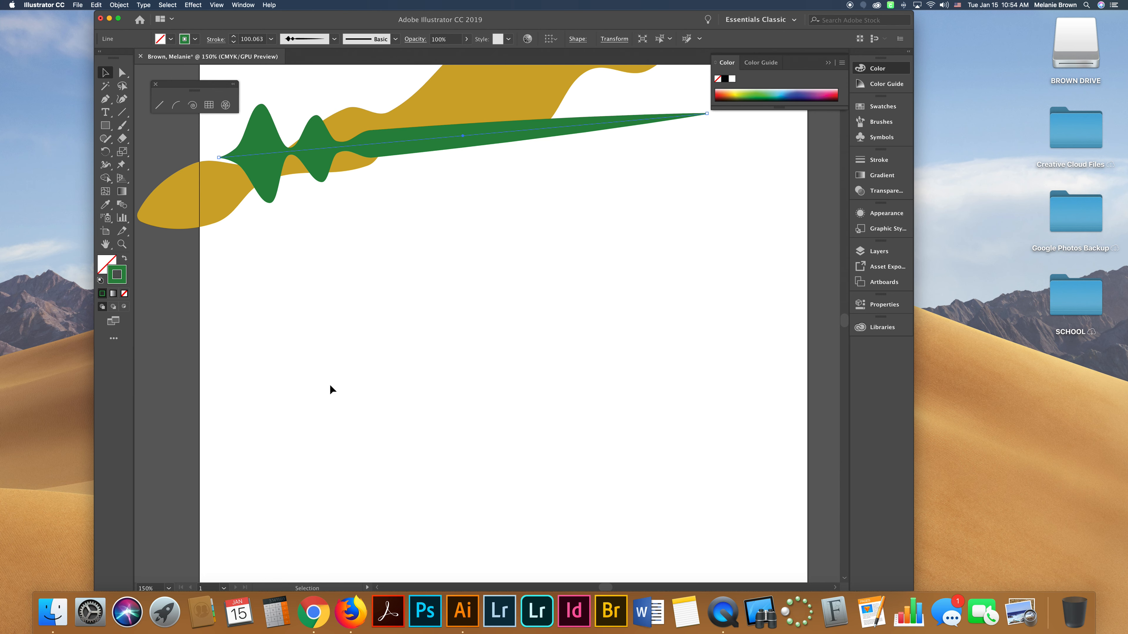
scroll(300, 313, down, 2)
scroll(300, 313, up, 3)
scroll(300, 313, right, 1)
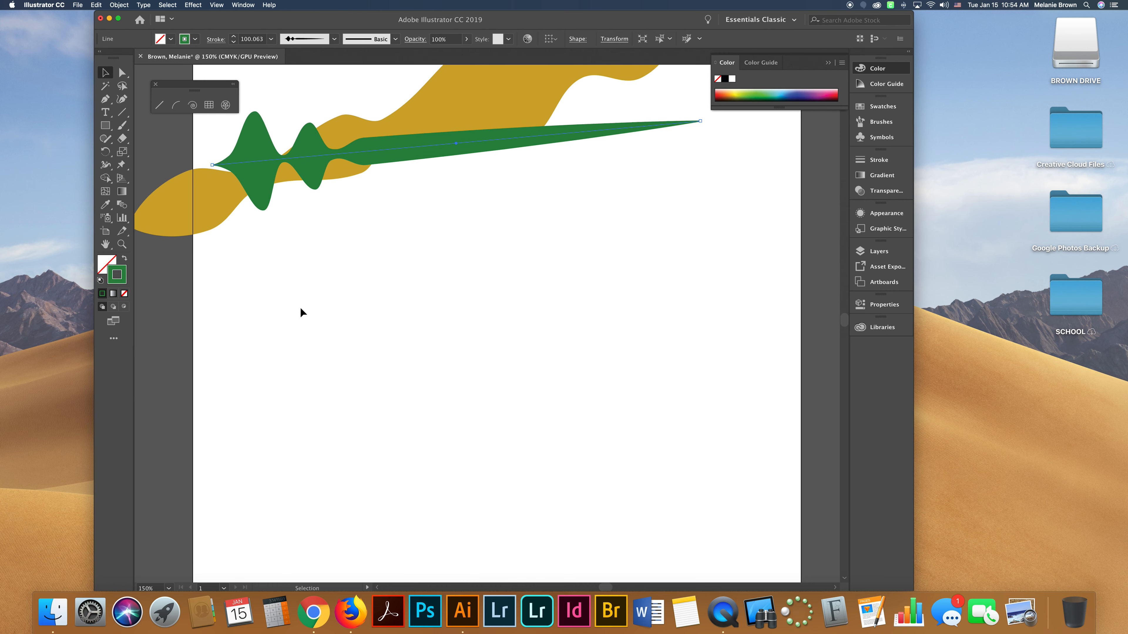
scroll(301, 311, down, 5)
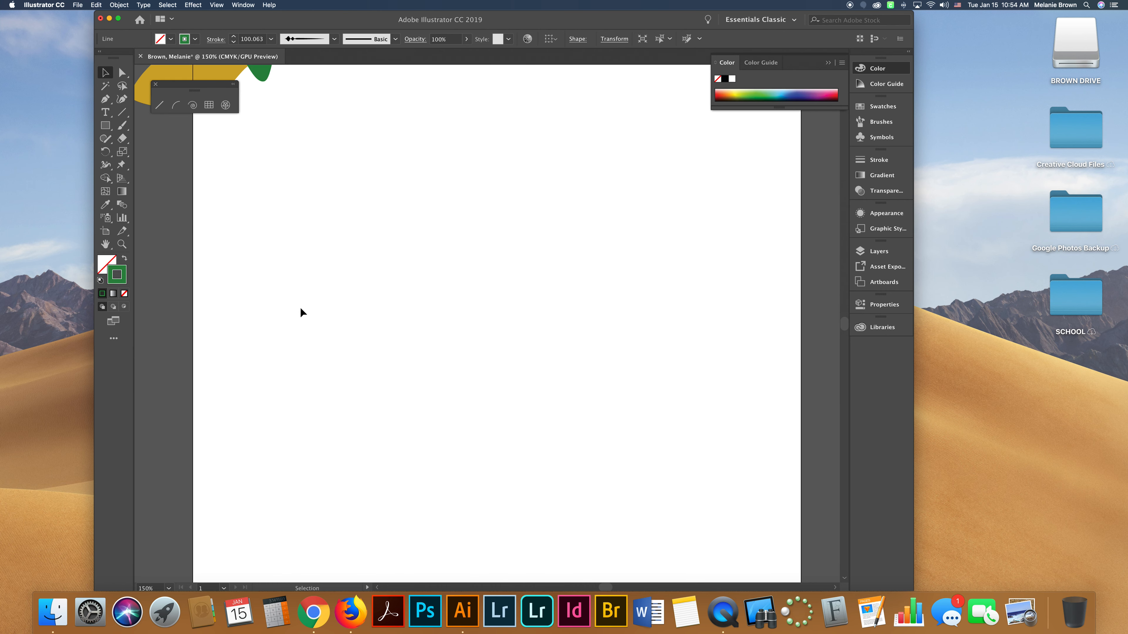
scroll(300, 311, right, 1)
scroll(301, 310, down, 3)
scroll(301, 309, right, 2)
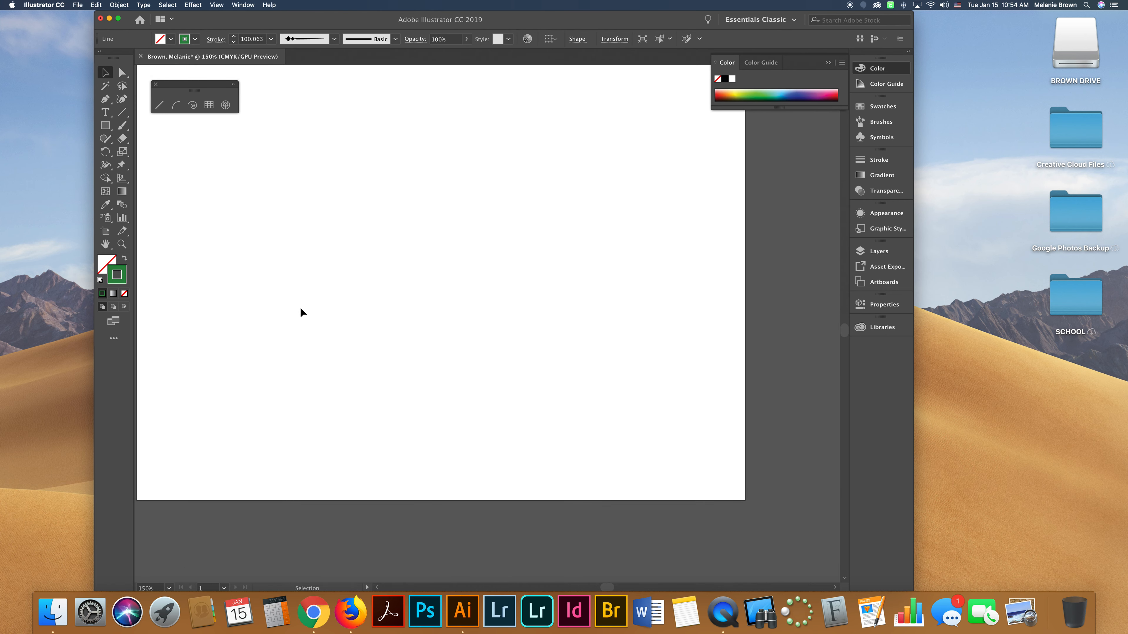
click(109, 114)
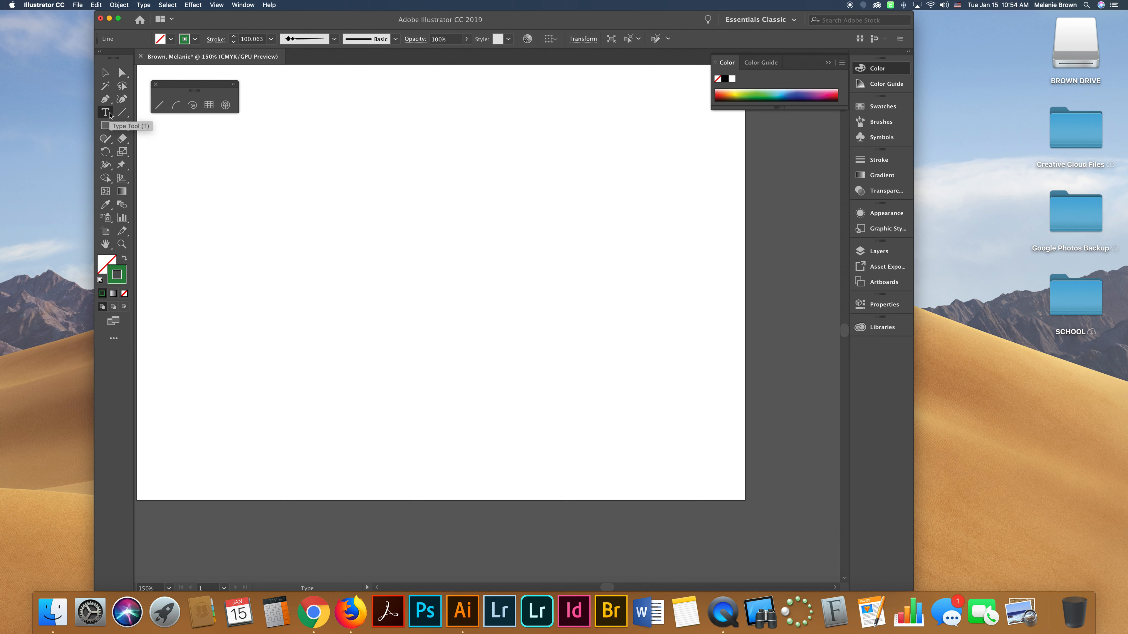
drag(488, 433, 730, 490)
text(Melanie Brown)
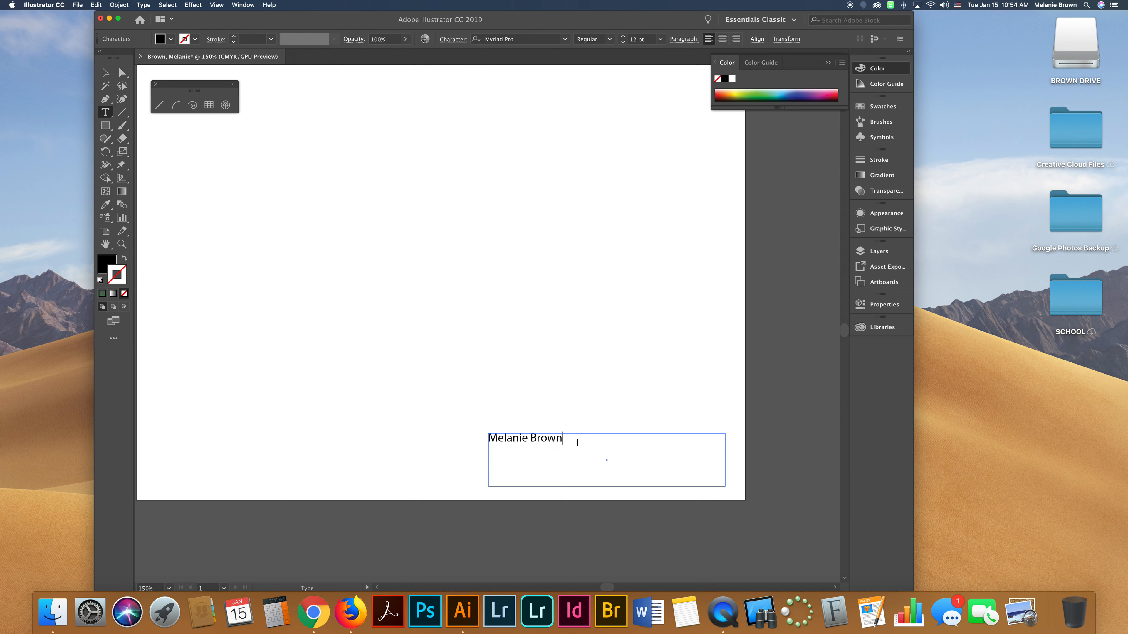
Select the name text and set its font size to 38 pt.
drag(577, 443, 490, 437)
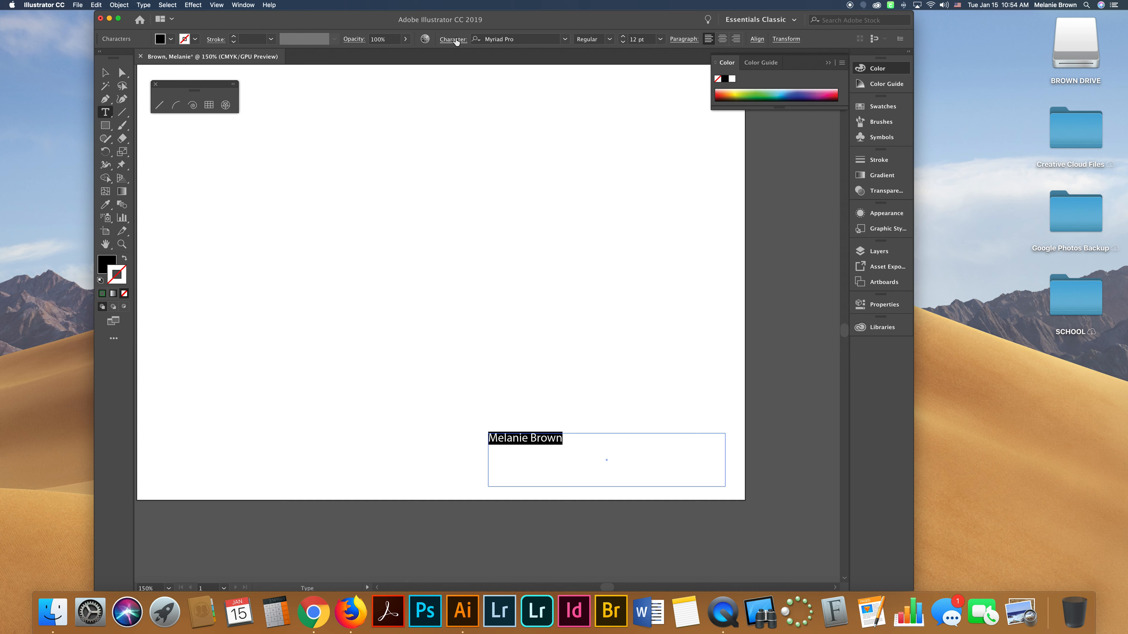
click(458, 41)
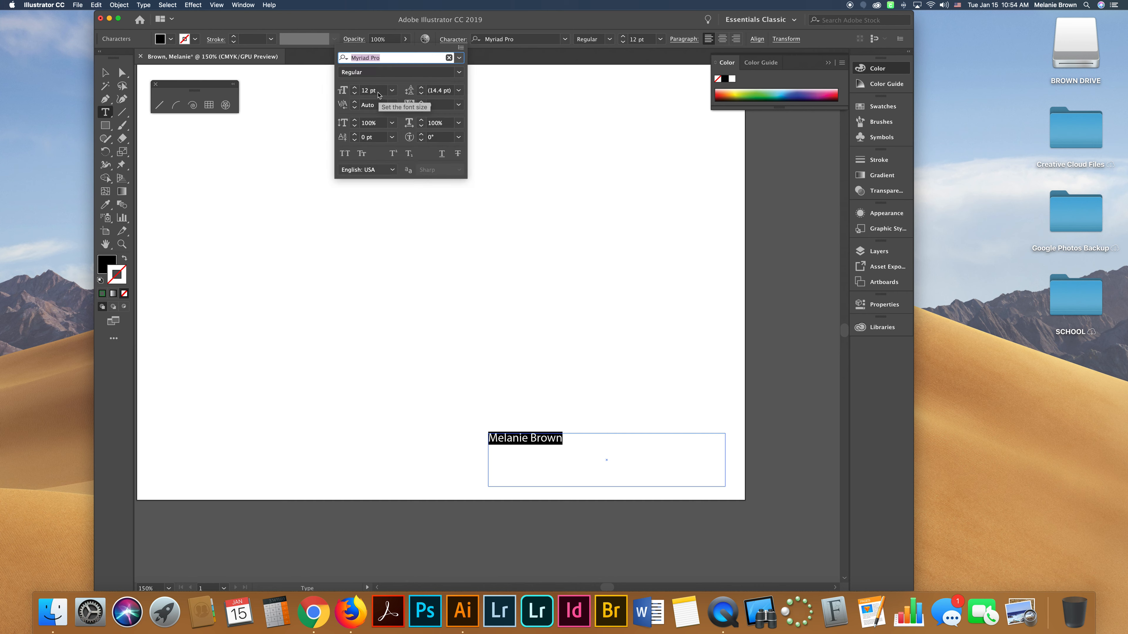
click(355, 87)
drag(355, 89, 355, 89)
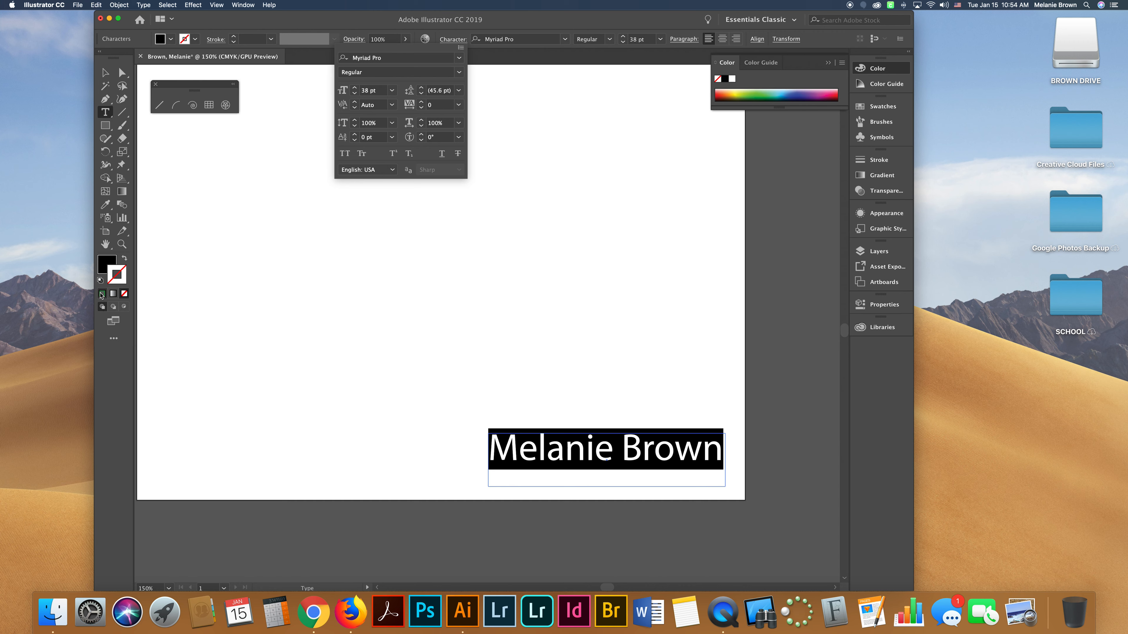
Change the name text's fill colour to purple.
click(102, 264)
double_click(103, 267)
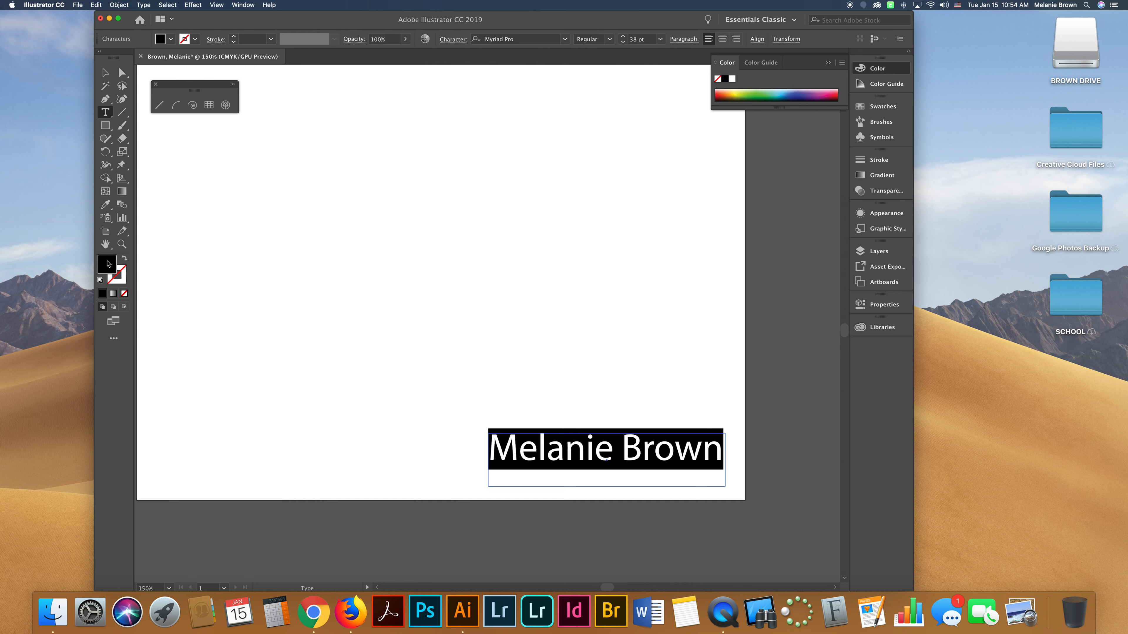
click(482, 230)
click(457, 214)
click(572, 203)
key(Escape)
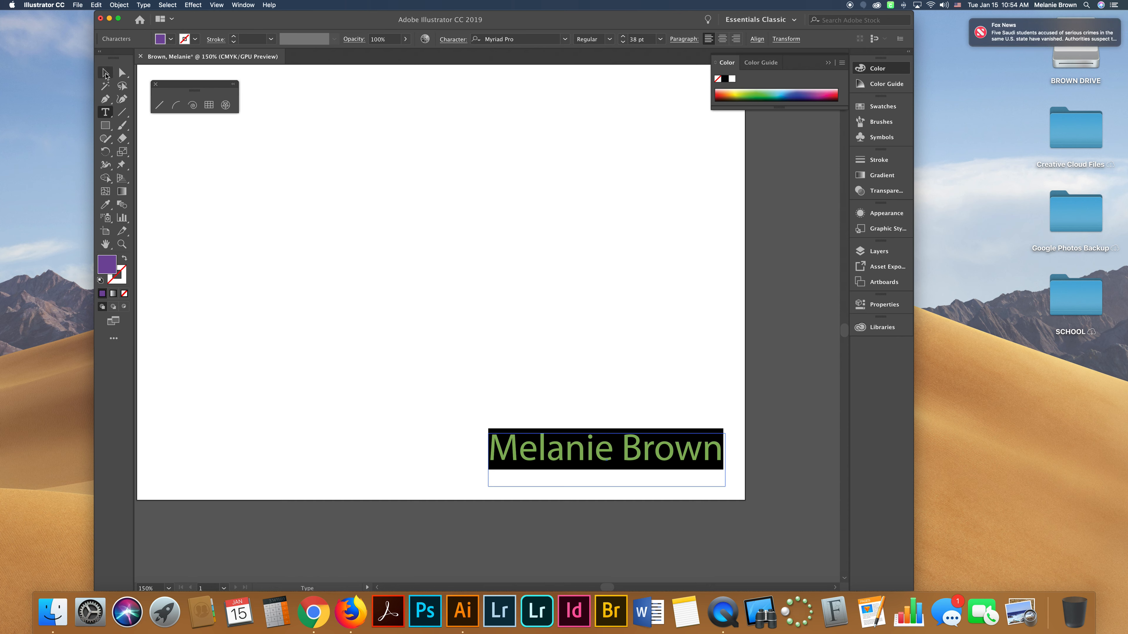
Move the name text slightly lower toward the artboard's corner and deselect it.
drag(677, 462, 693, 475)
click(797, 522)
scroll(706, 421, up, 2)
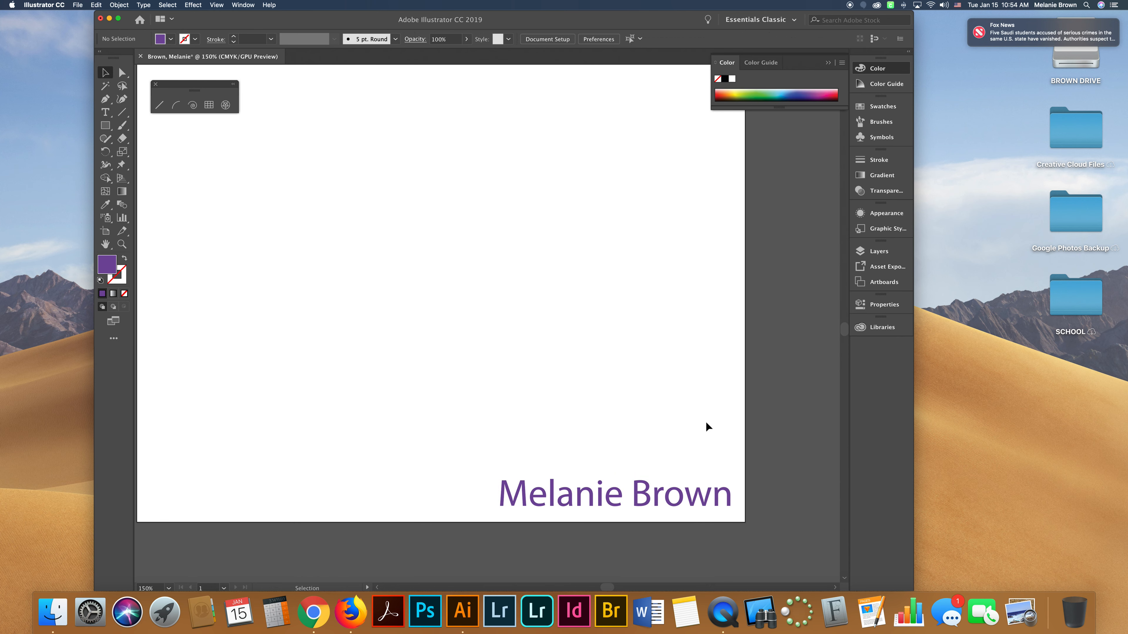
Fit the artboard in the window and draw a horizontal straight line below the green shapes with the Line tool.
key(a)
key(super+0)
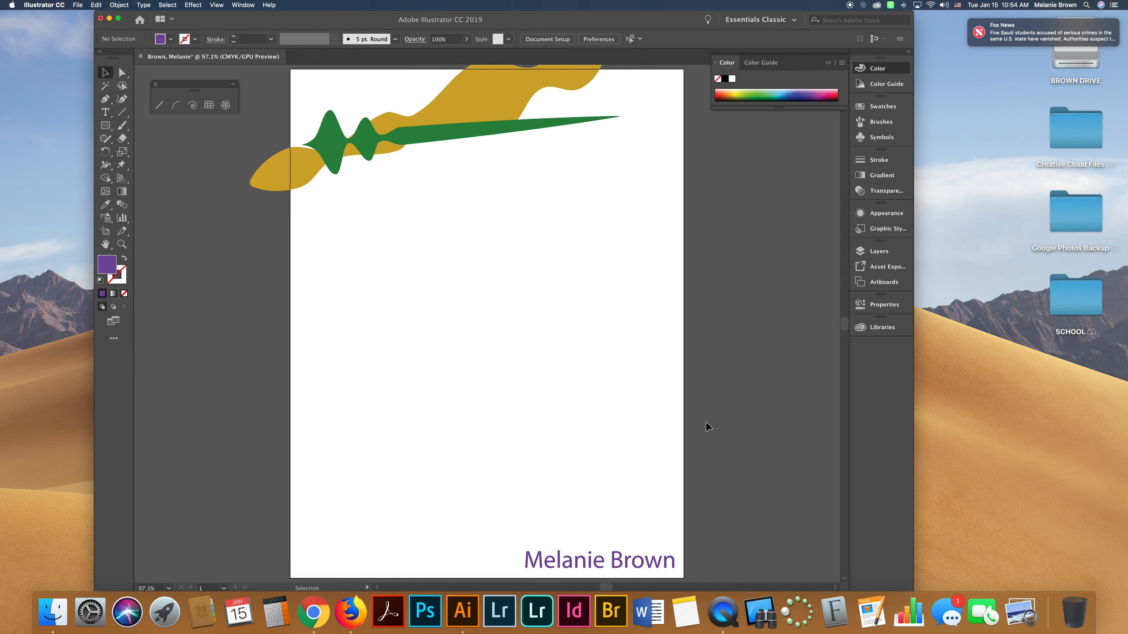
click(424, 136)
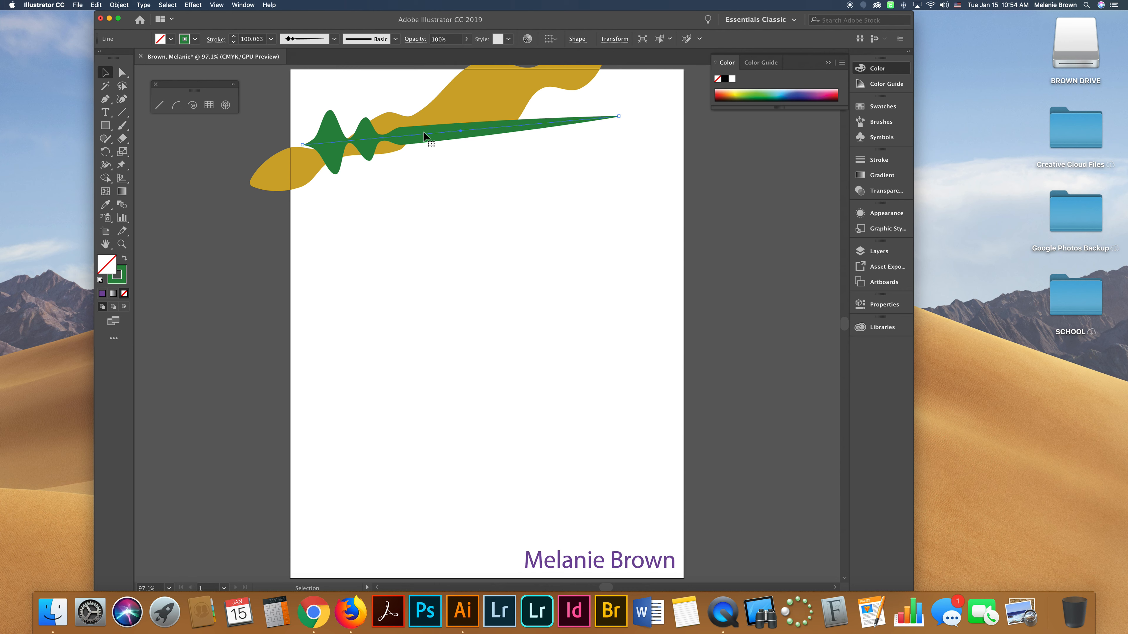
click(159, 106)
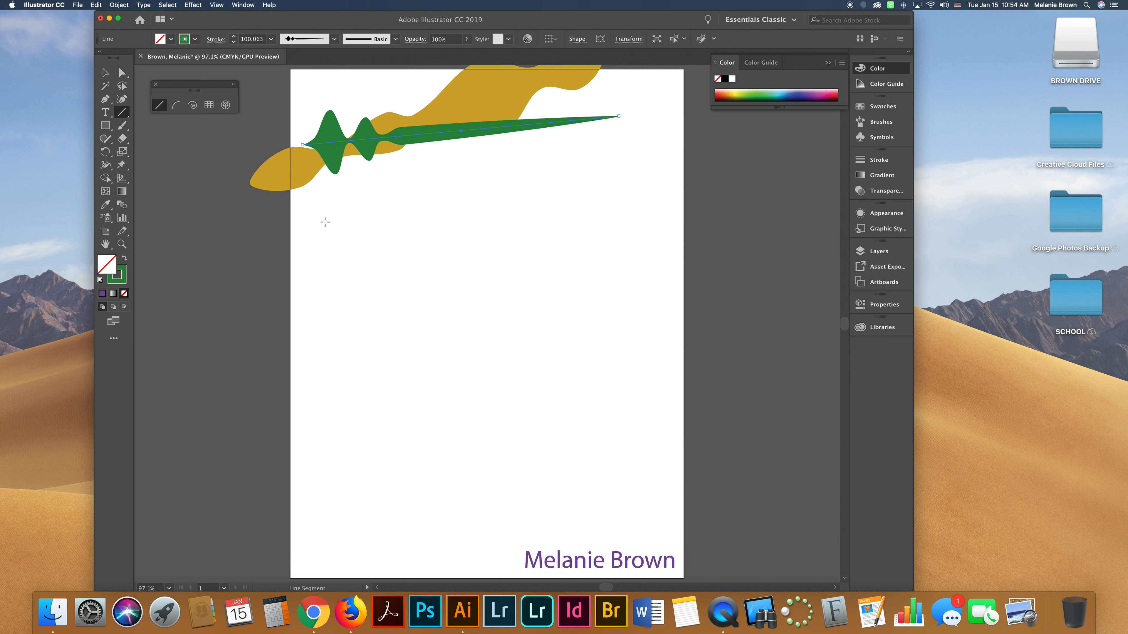
click(335, 222)
click(488, 333)
drag(317, 213, 615, 213)
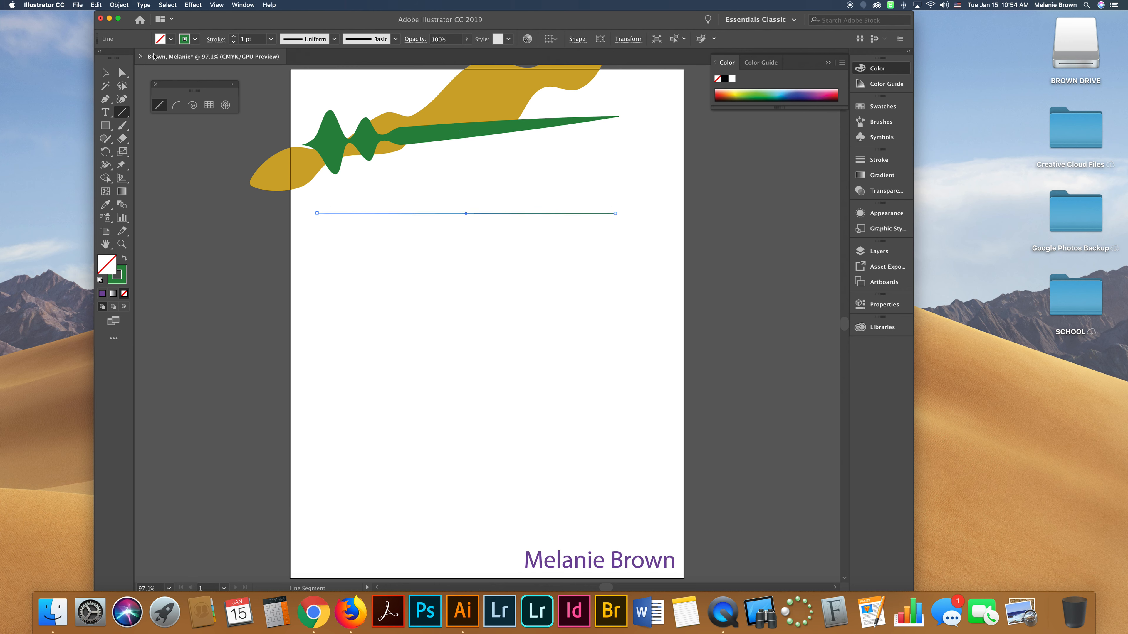
Draw a spiral below the line with the Spiral tool and apply a tapered width profile to it.
click(192, 105)
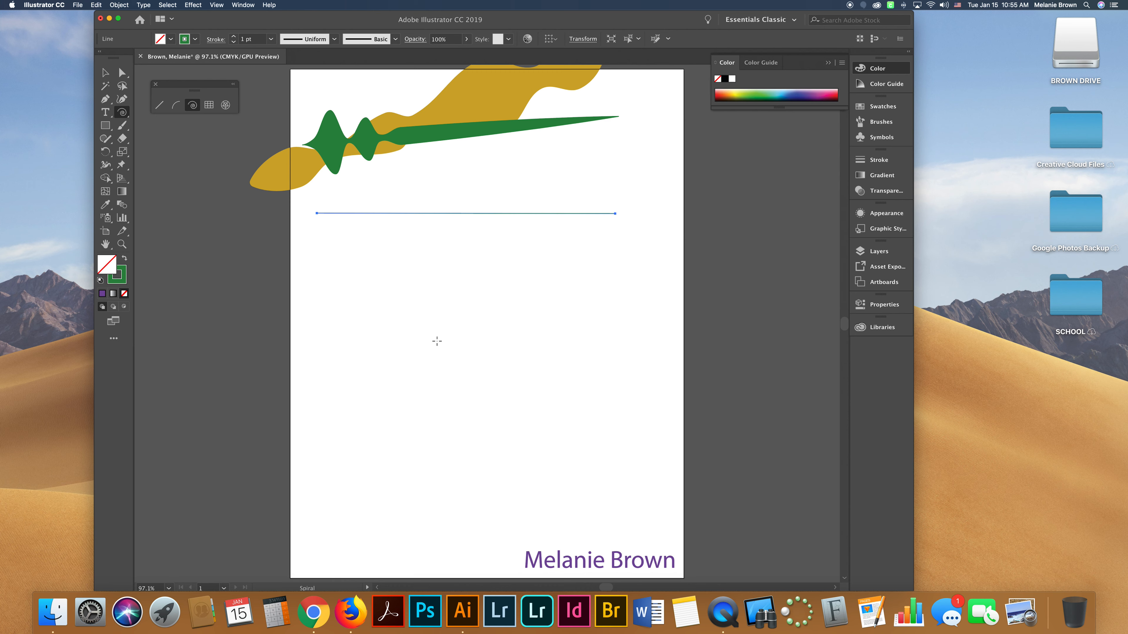
drag(431, 329, 535, 426)
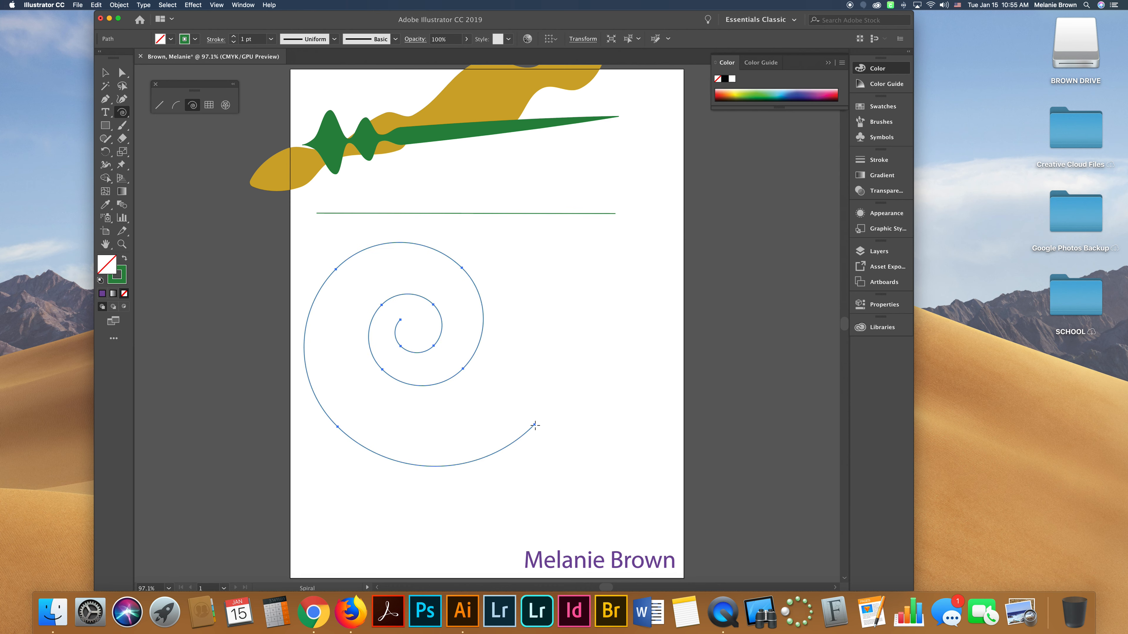
click(334, 39)
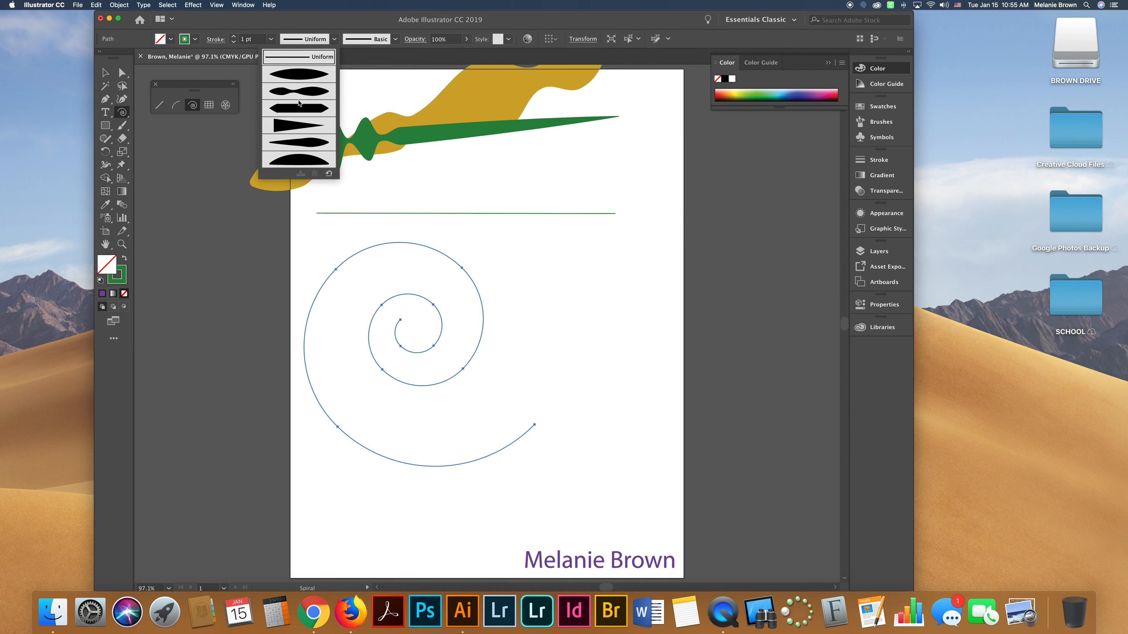
click(310, 144)
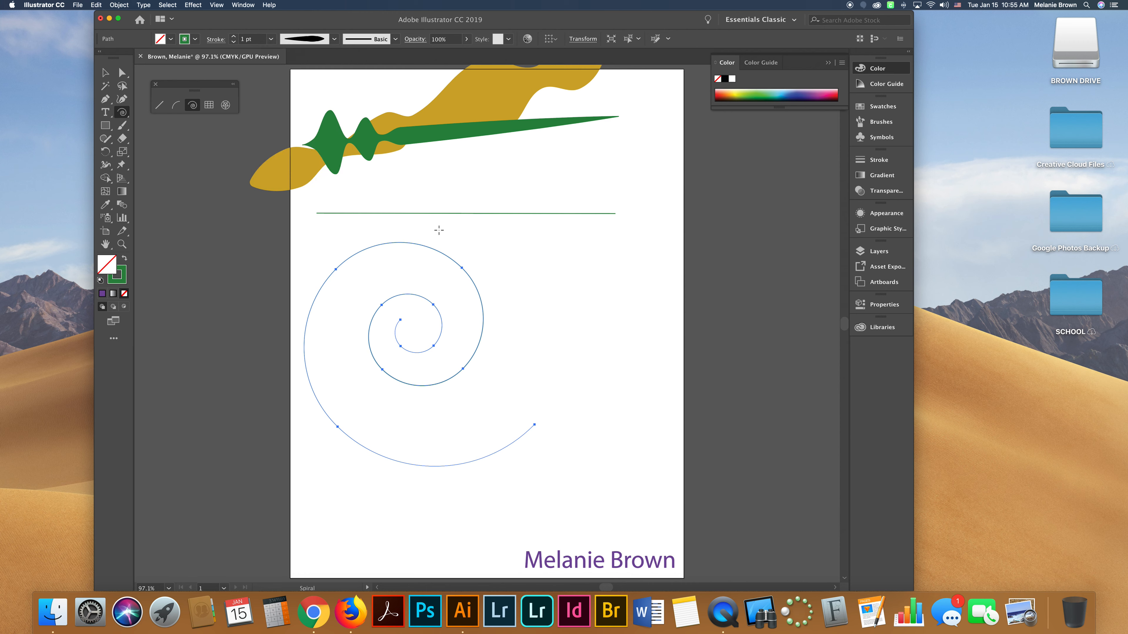
Increase the spiral's stroke weight to 33 pt.
click(233, 36)
click(233, 37)
click(233, 37)
click(232, 36)
click(233, 36)
click(233, 37)
click(232, 37)
click(233, 36)
click(233, 37)
click(234, 37)
click(234, 39)
click(234, 38)
click(234, 38)
click(234, 38)
click(234, 38)
click(234, 38)
click(234, 38)
click(216, 39)
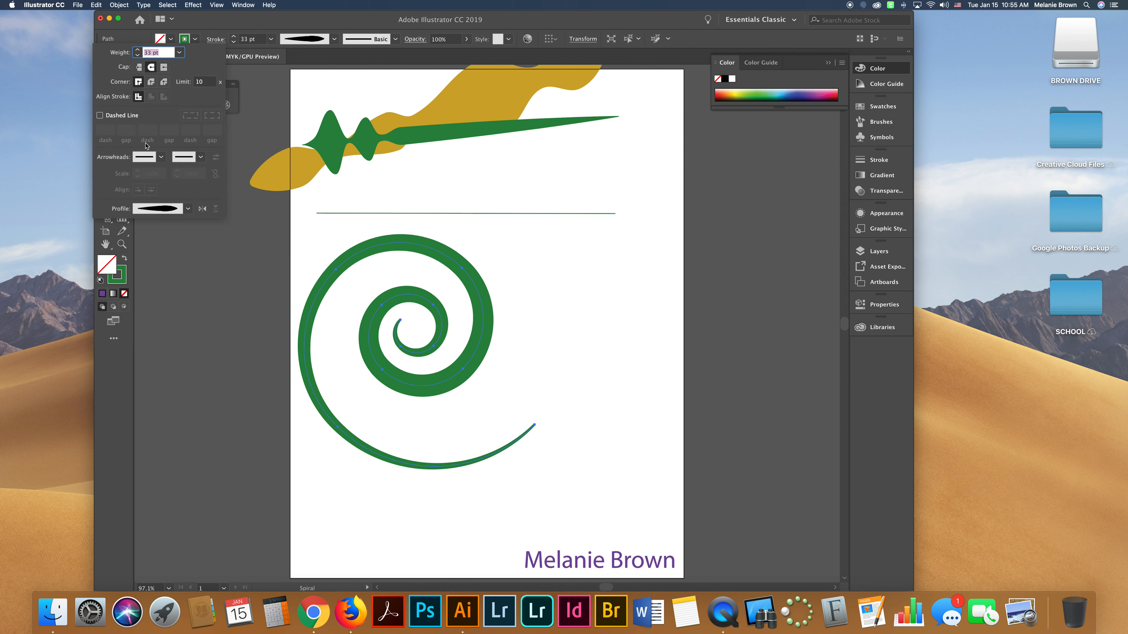
click(99, 116)
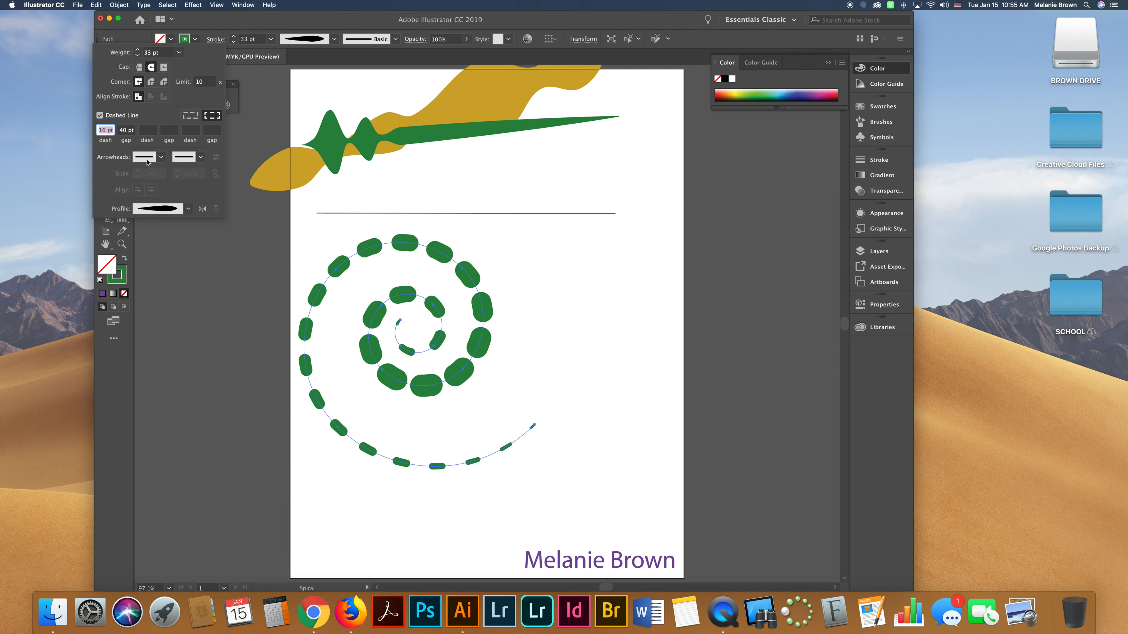
click(99, 115)
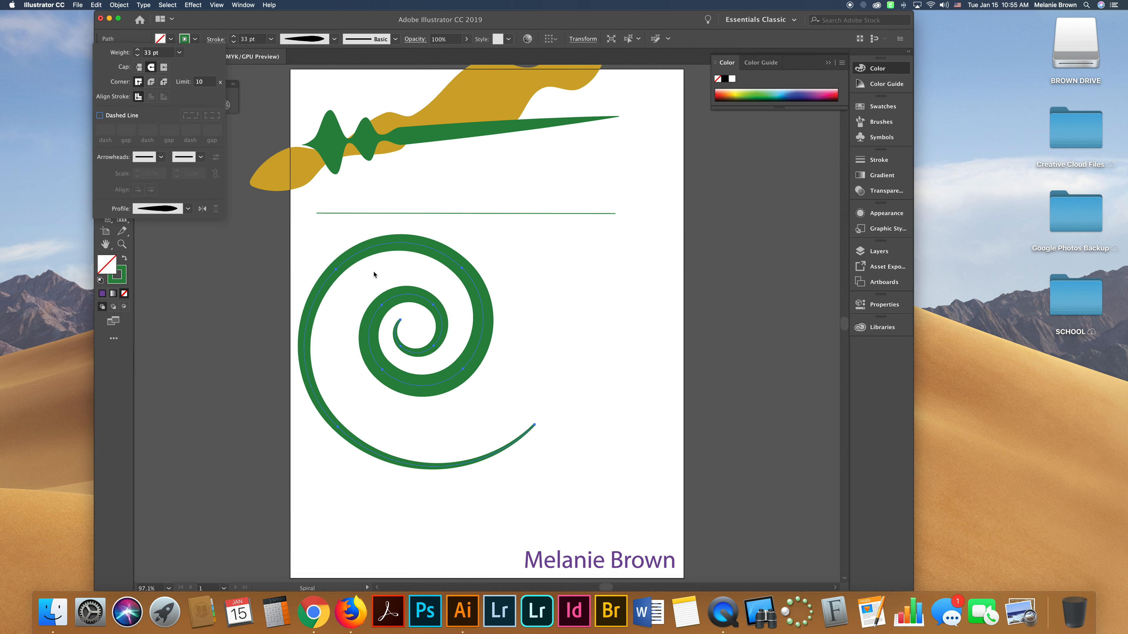
Change the spiral's width profile to the first bulging profile.
click(334, 39)
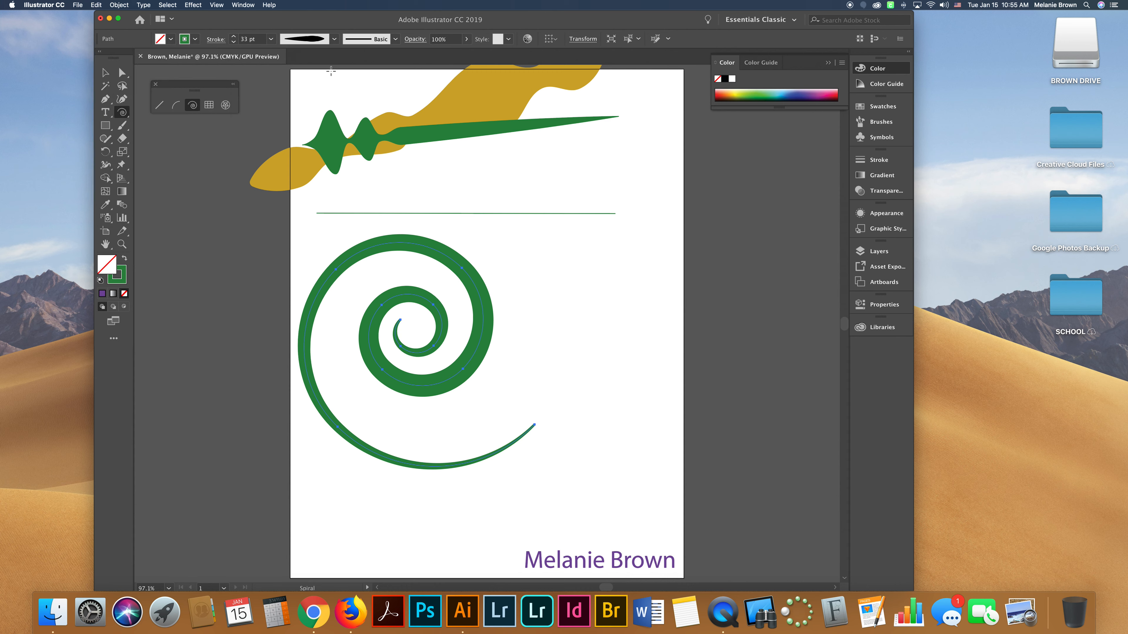
click(334, 40)
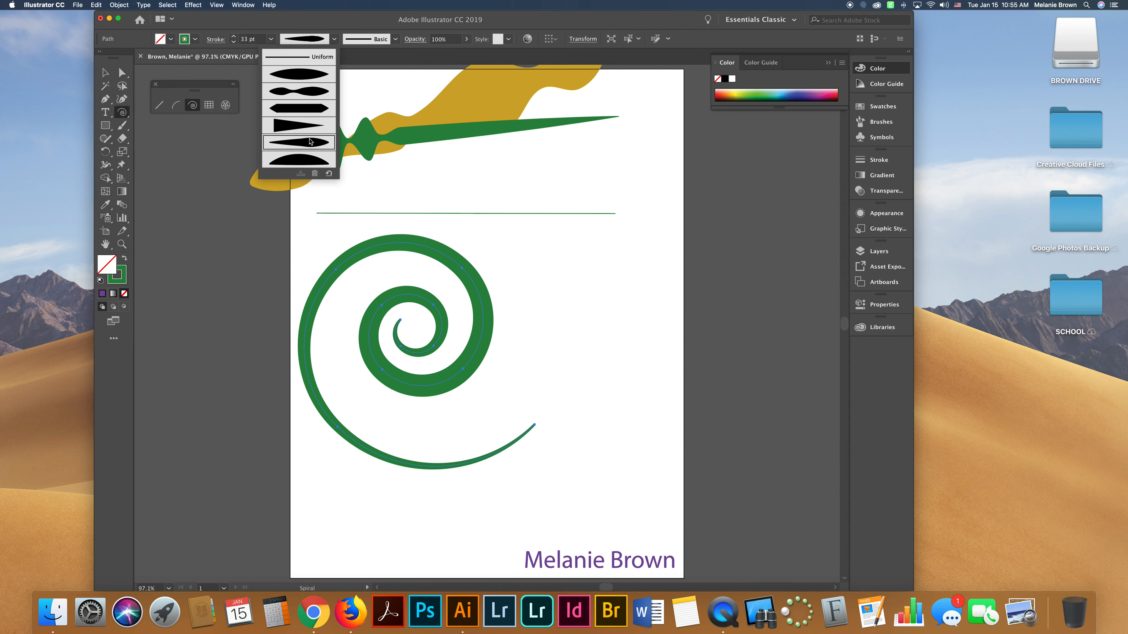
click(298, 72)
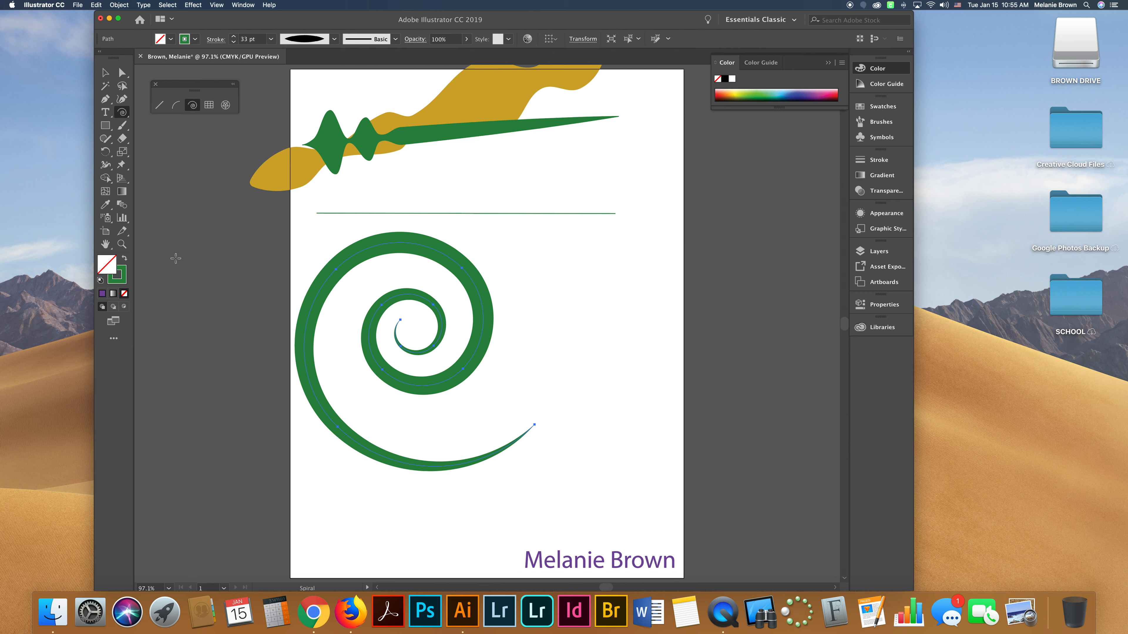
Change the spiral's stroke colour to blue.
double_click(123, 282)
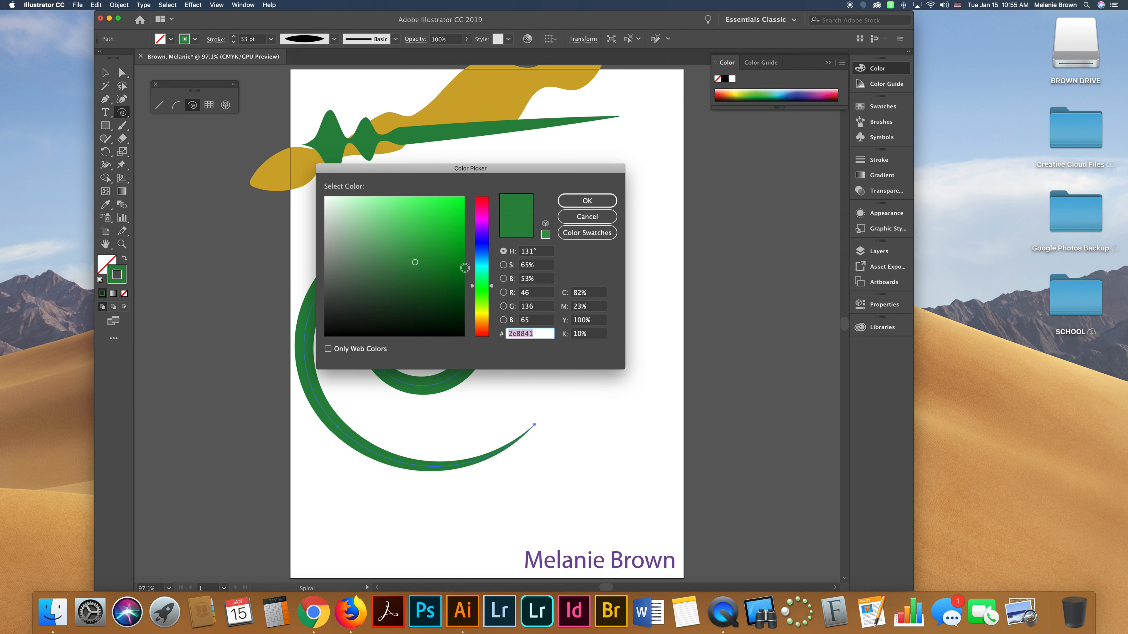
click(481, 237)
click(453, 203)
click(587, 200)
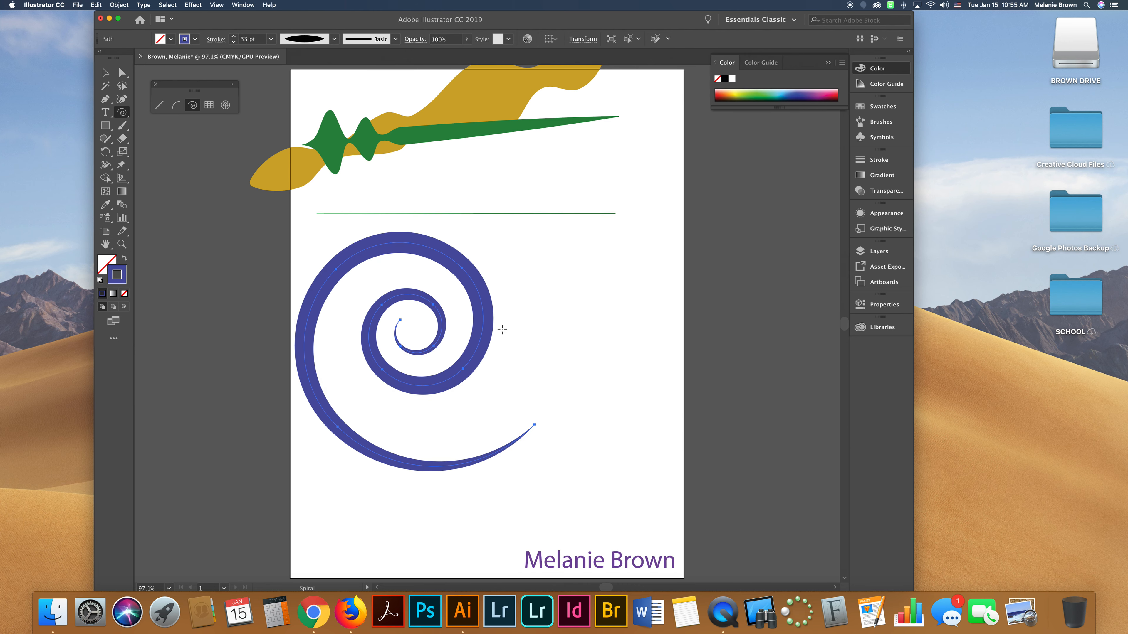
Select the spiral and scale it larger, stretching it wider across the page.
click(105, 71)
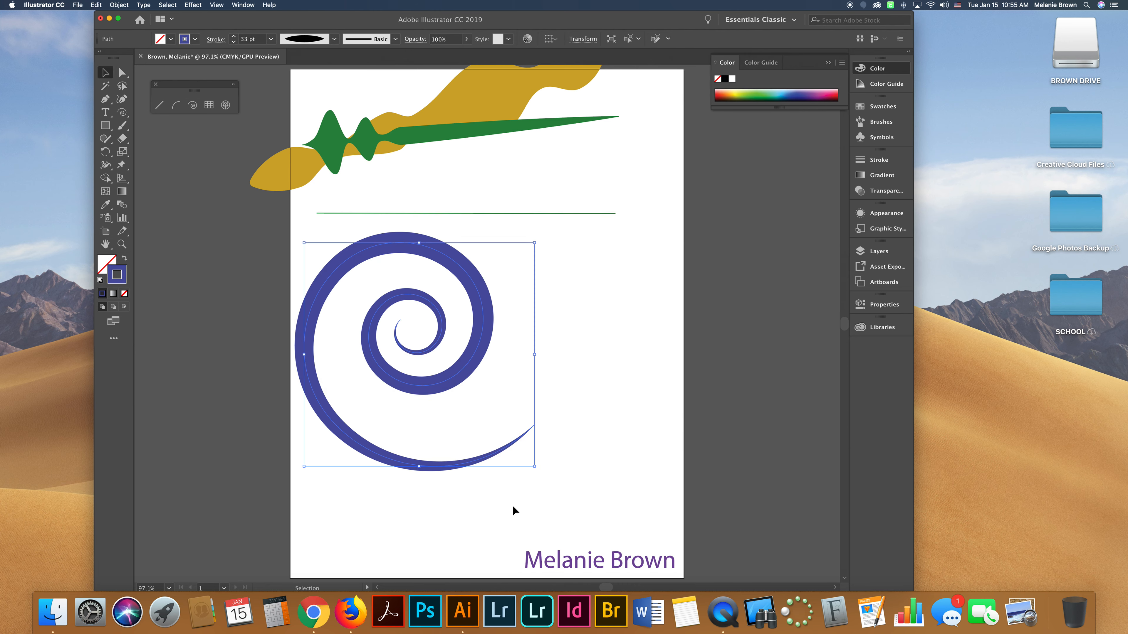
drag(535, 466, 705, 546)
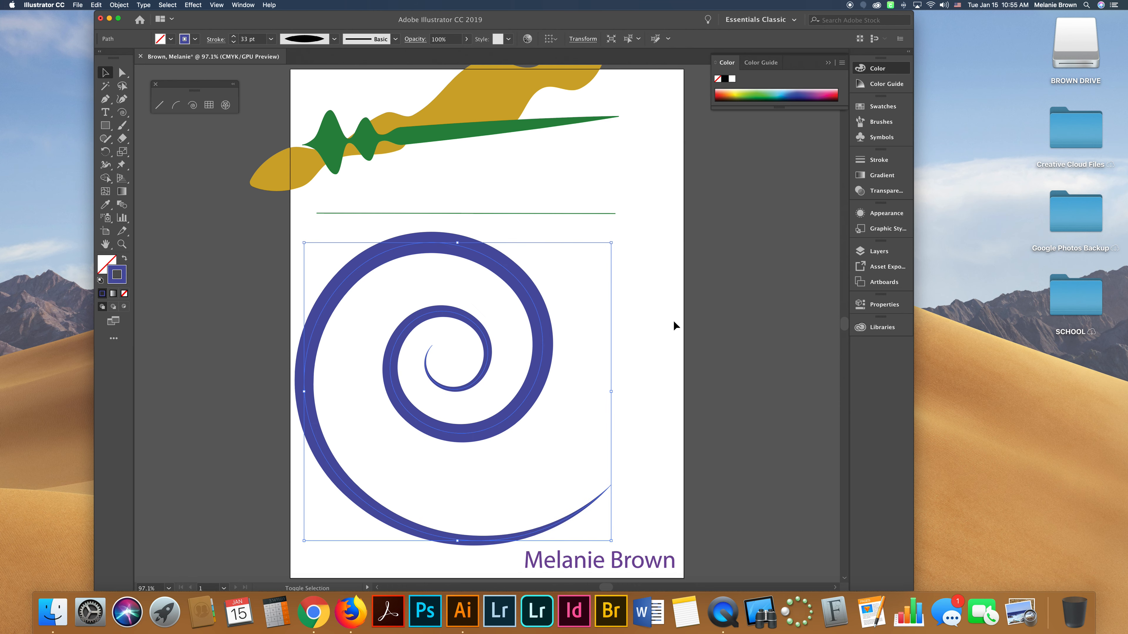
drag(611, 392, 765, 386)
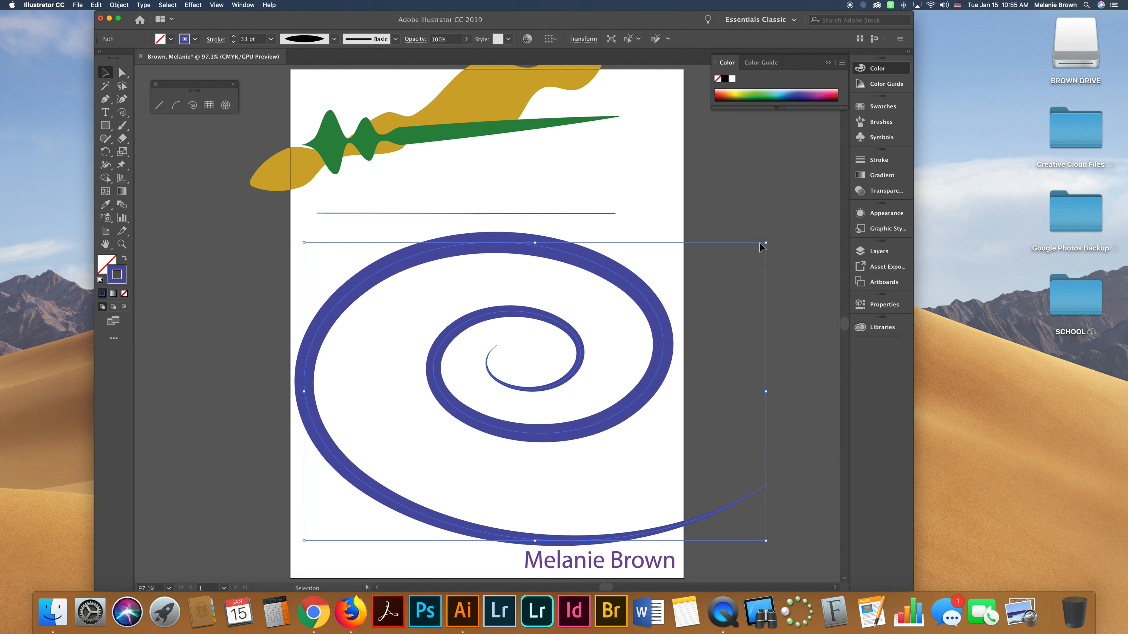
Undo the wide stretch and instead scale the spiral up proportionally so it fills more of the page.
key(super+z)
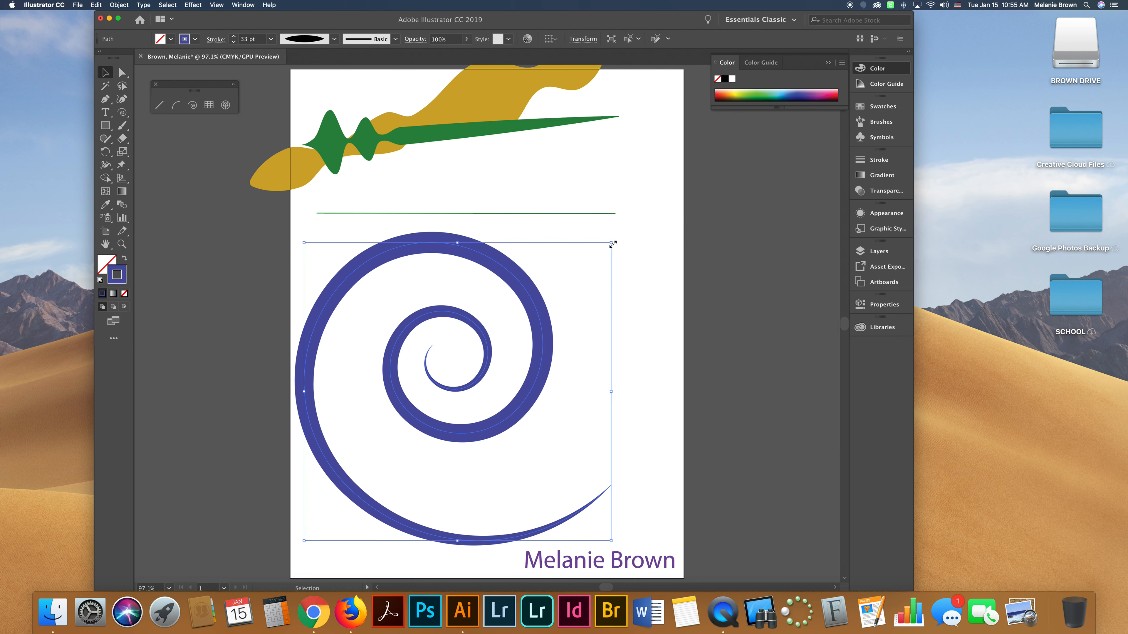
drag(611, 243, 659, 196)
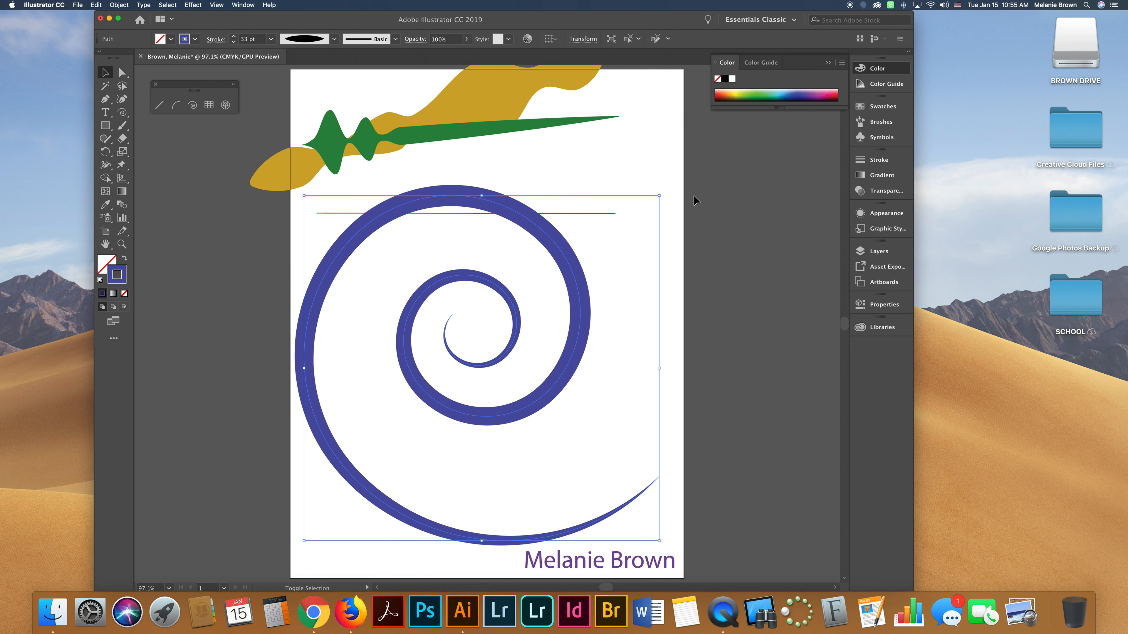
drag(577, 327, 648, 363)
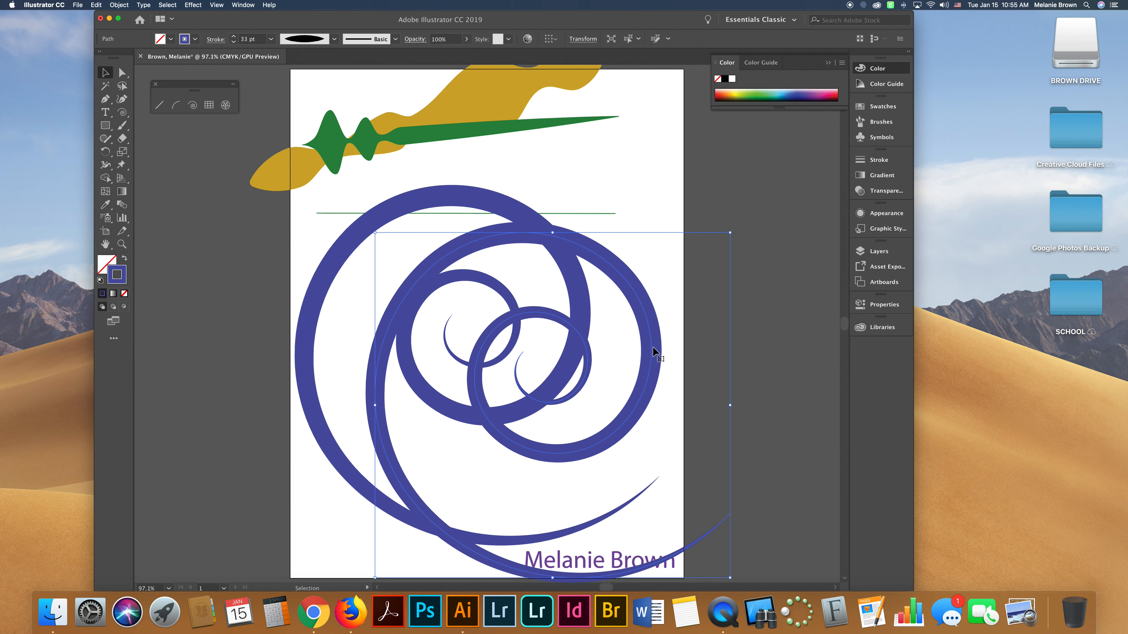
scroll(656, 333, left, 1)
key(Delete)
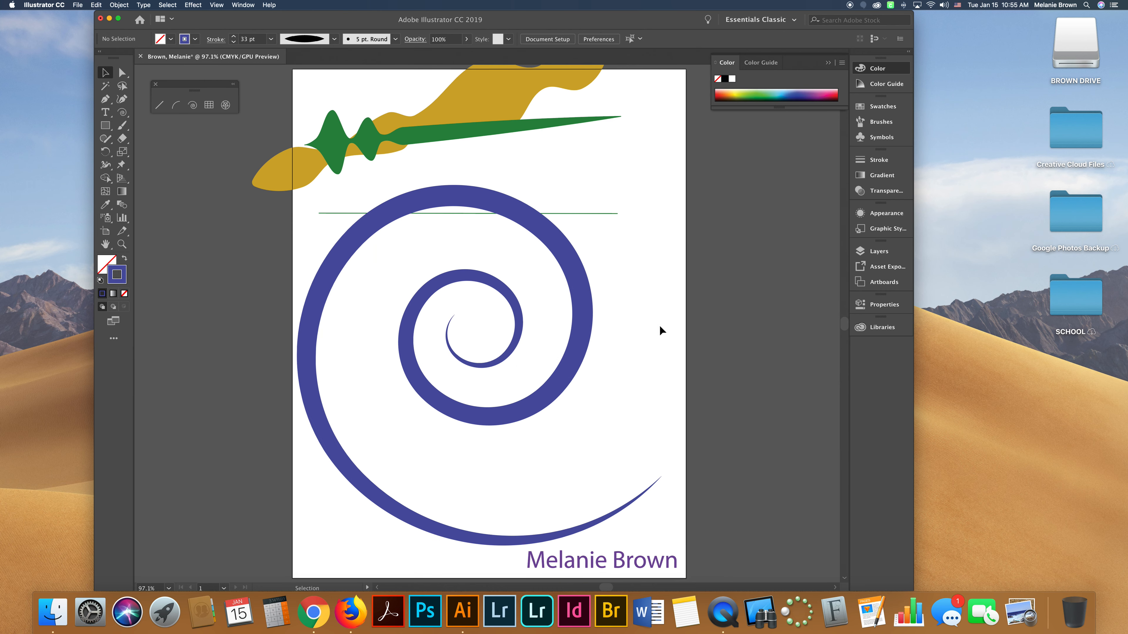
click(576, 288)
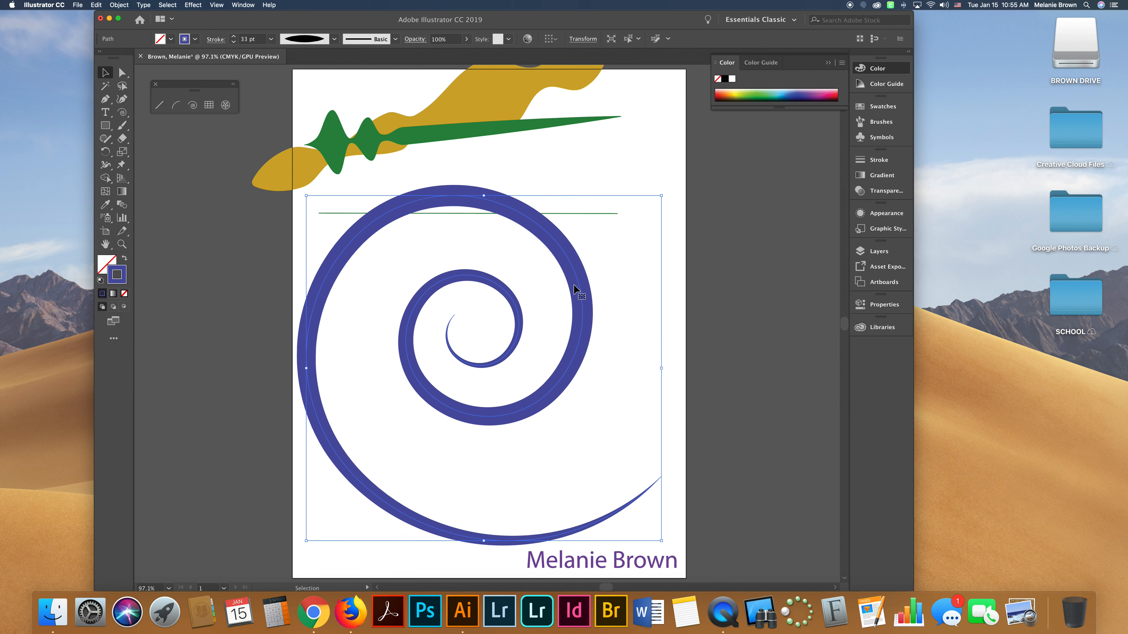
scroll(575, 289, up, 3)
scroll(575, 289, right, 2)
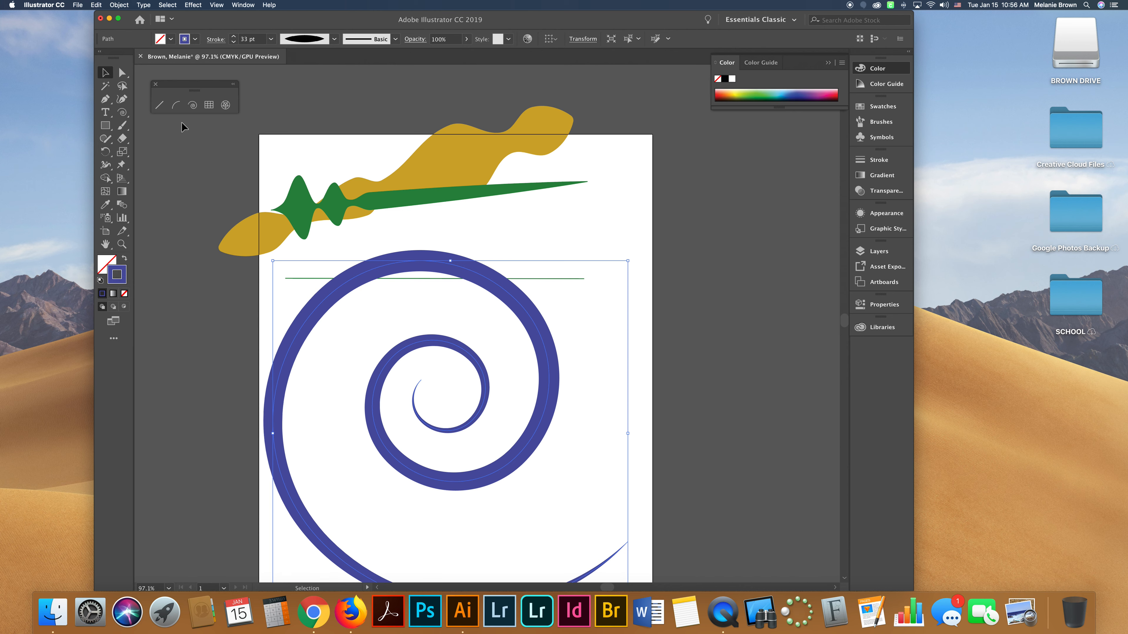
click(216, 40)
drag(196, 89, 199, 171)
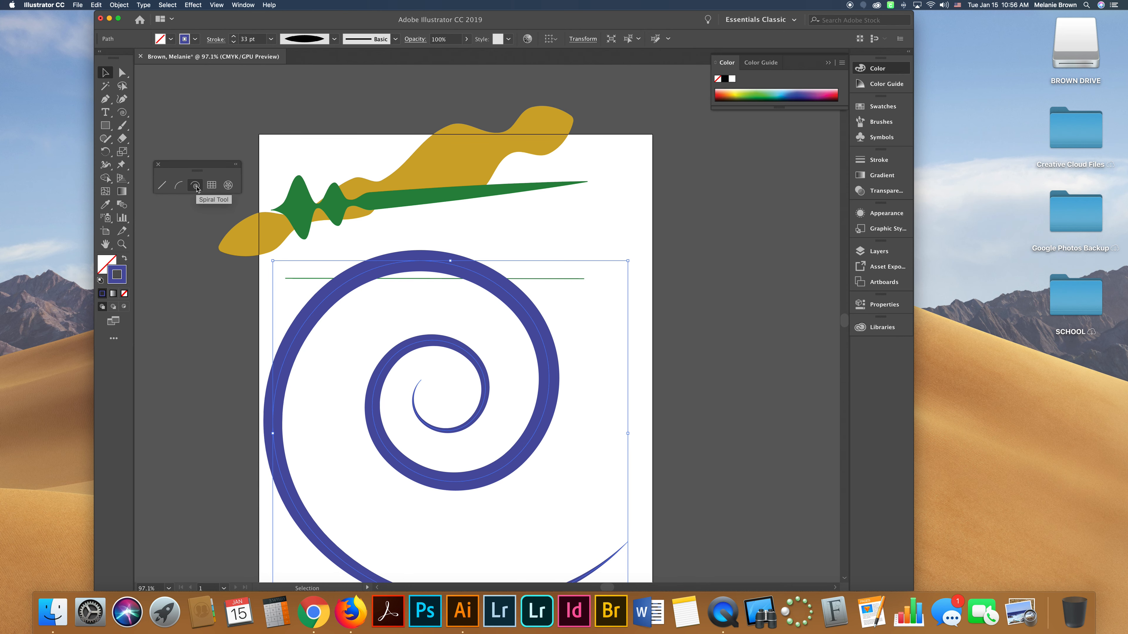
scroll(568, 353, down, 5)
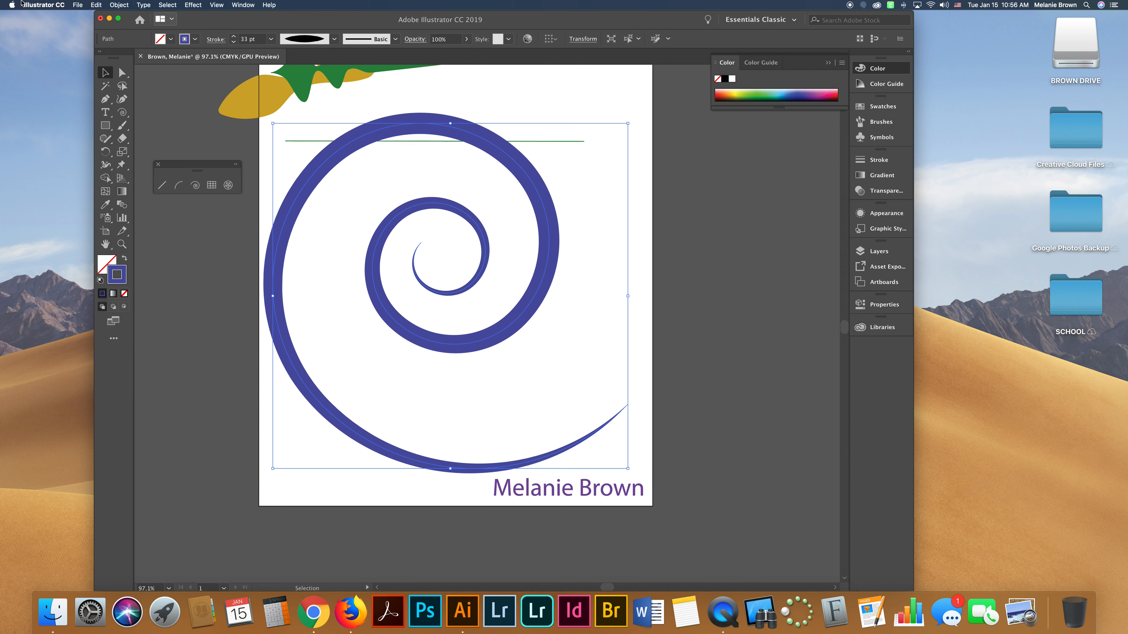
Save the document as an Adobe PDF under its existing name to the Desktop, using the Illustrator Default preset.
click(79, 5)
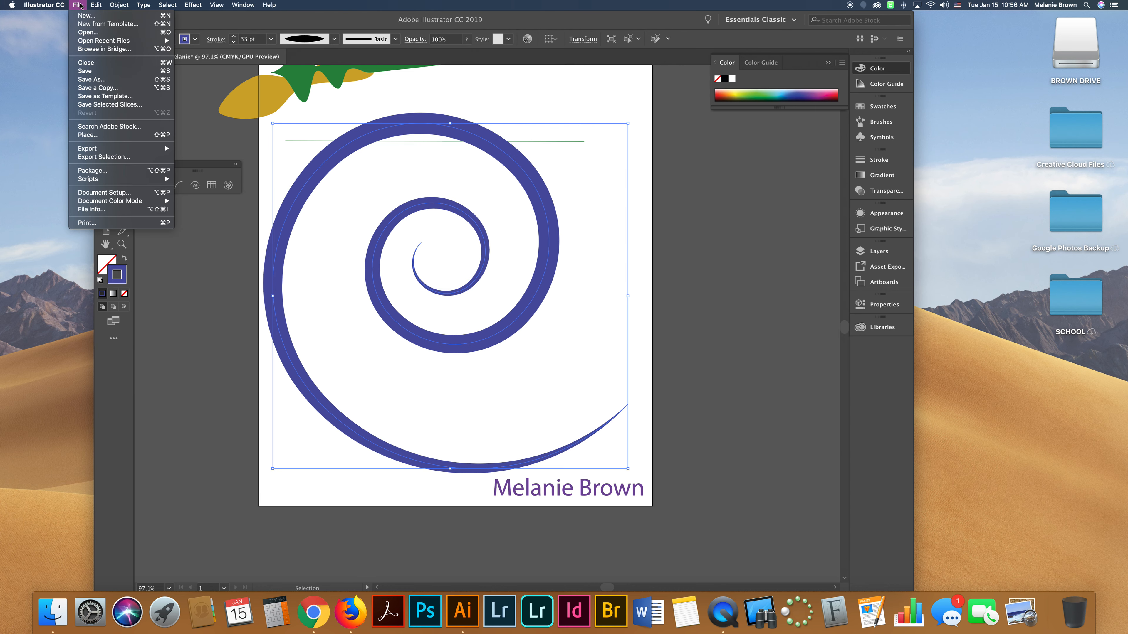
click(94, 80)
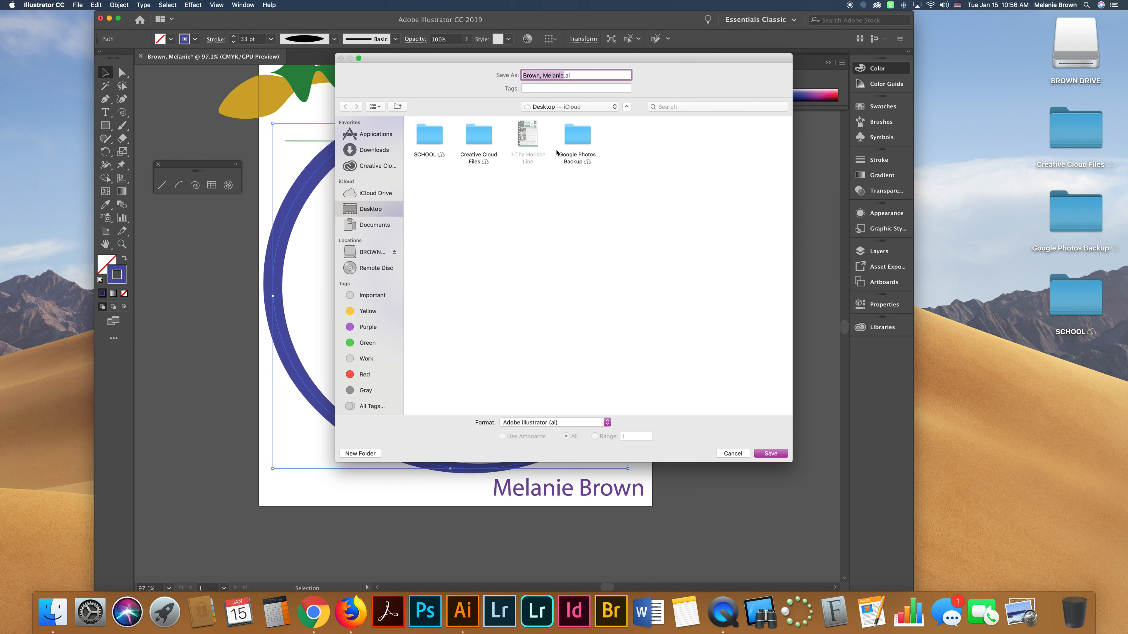
click(540, 422)
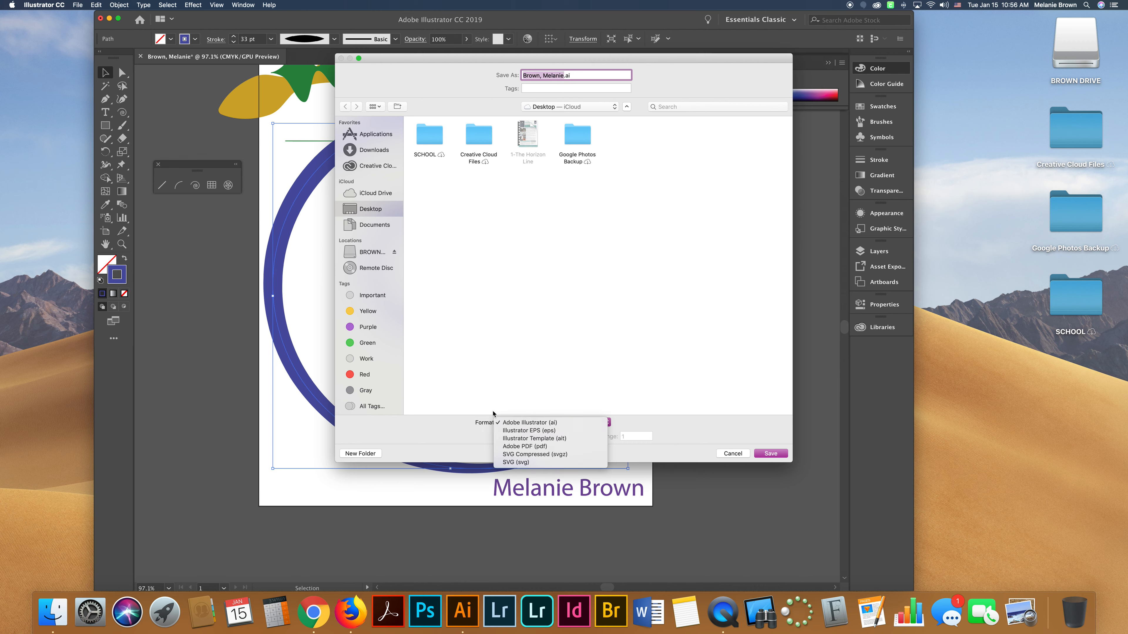
click(522, 452)
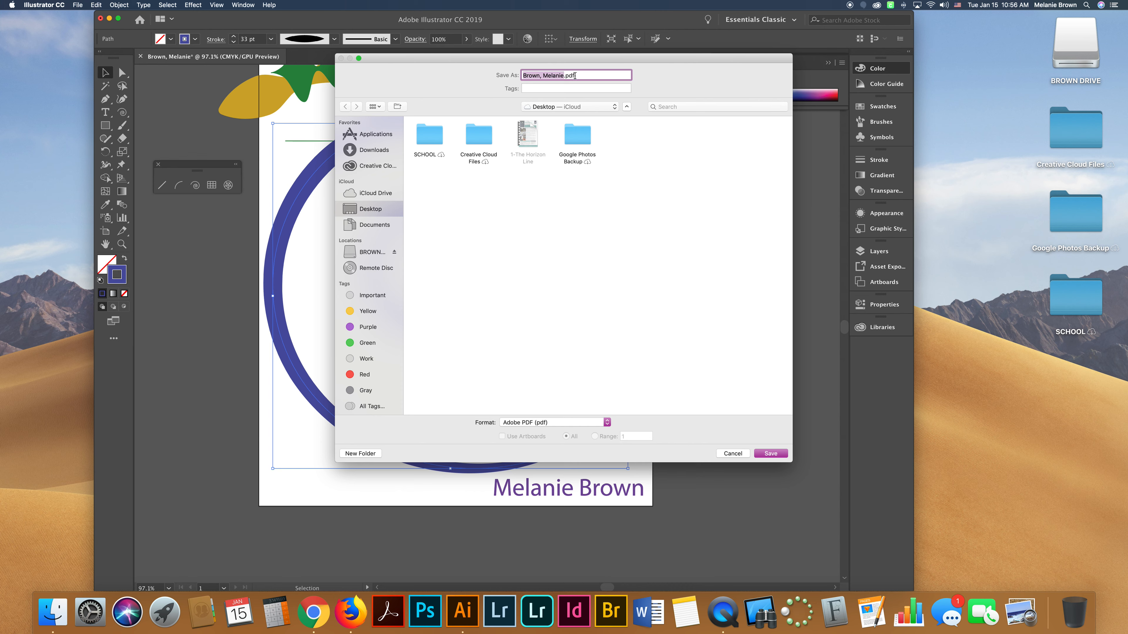
click(769, 454)
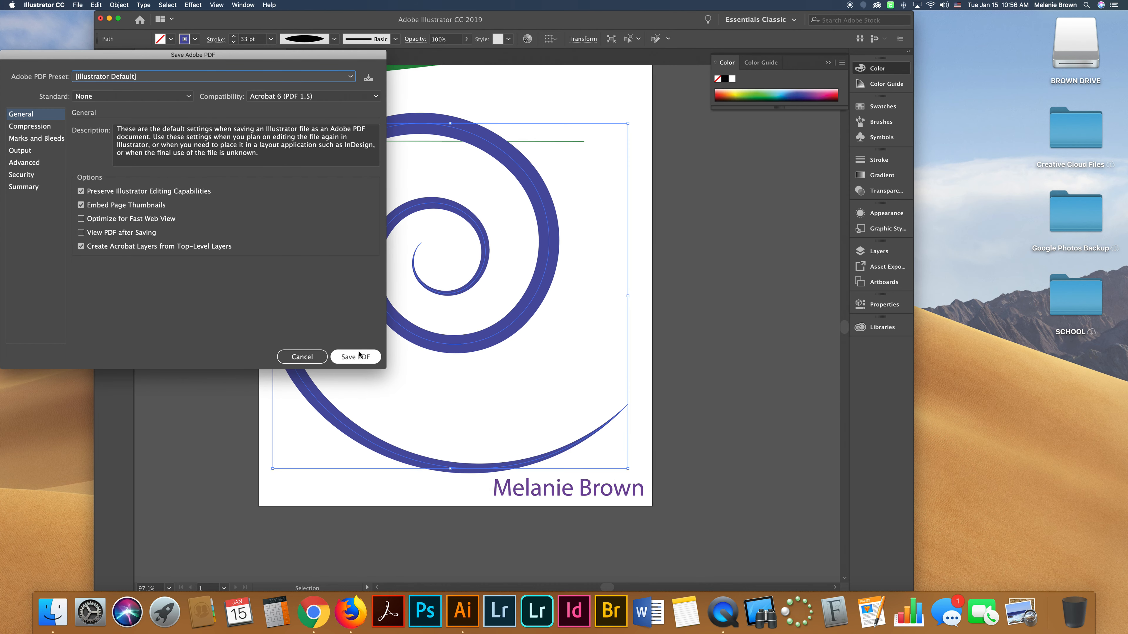
click(360, 355)
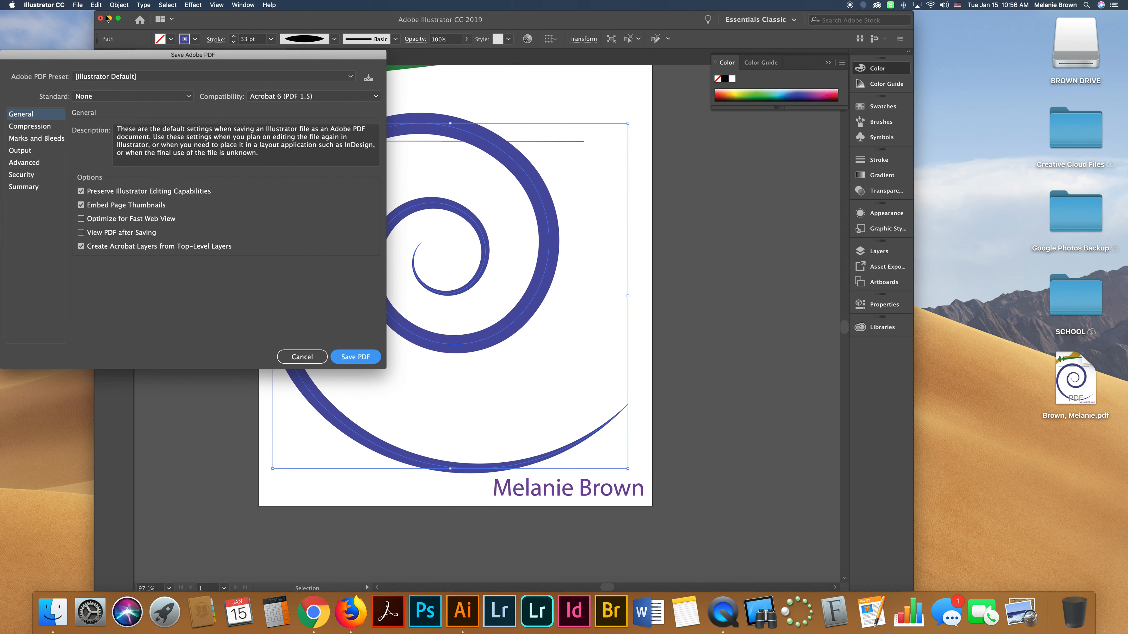
Minimize Illustrator and quickly preview the saved PDF file on the desktop.
click(109, 19)
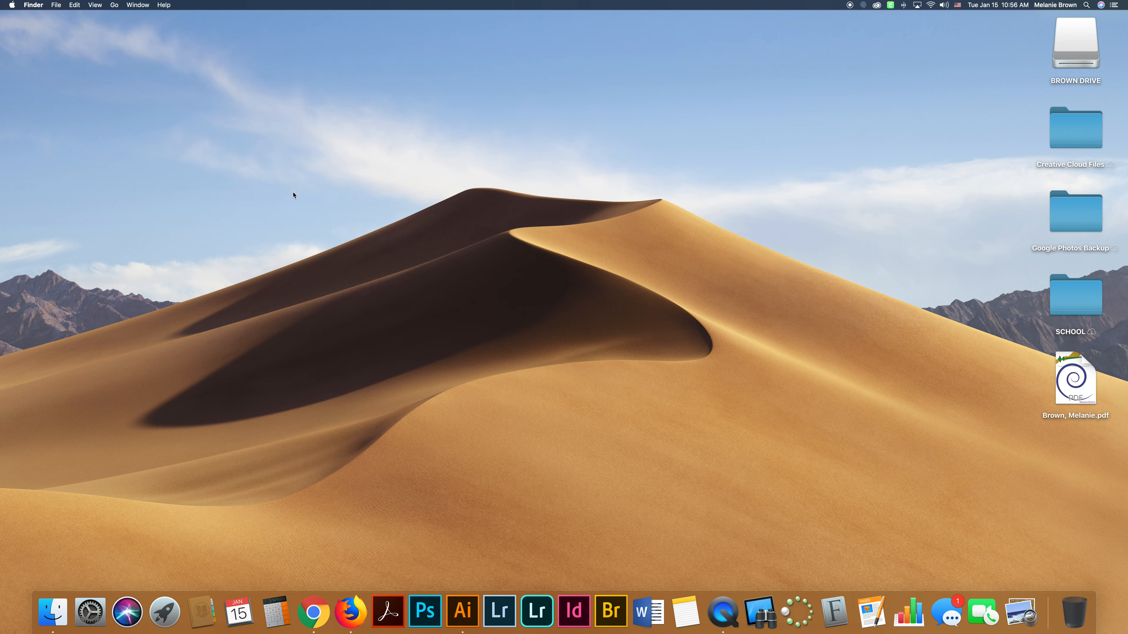
click(1082, 377)
key(space)
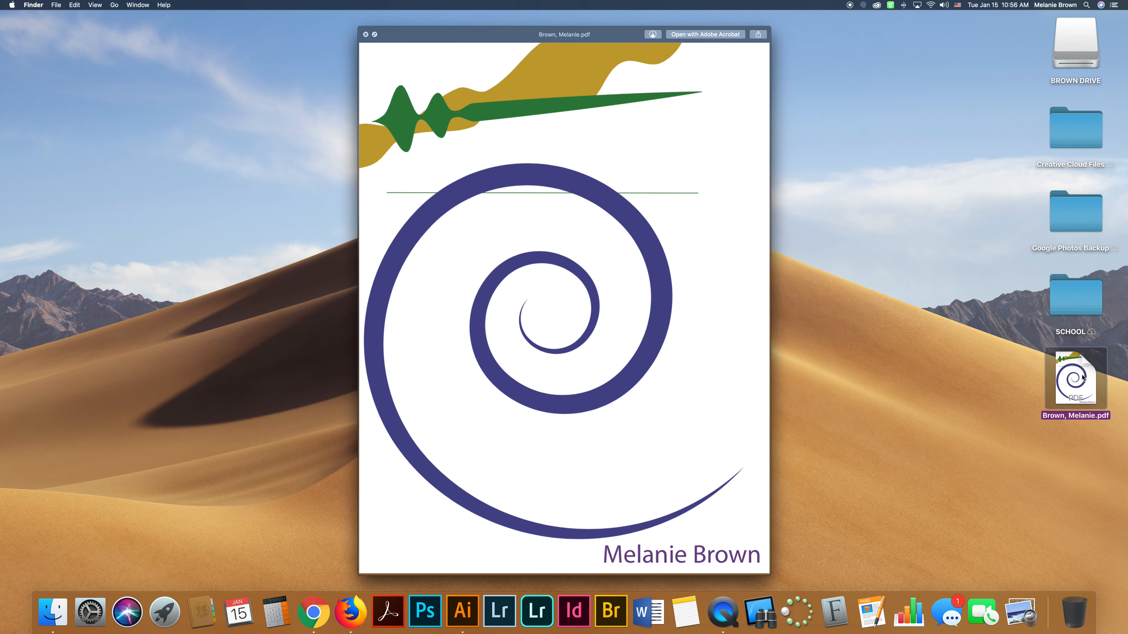
key(space)
Switch to Chrome and open the Google Classroom tab showing the Project-Line Design assignment.
click(668, 417)
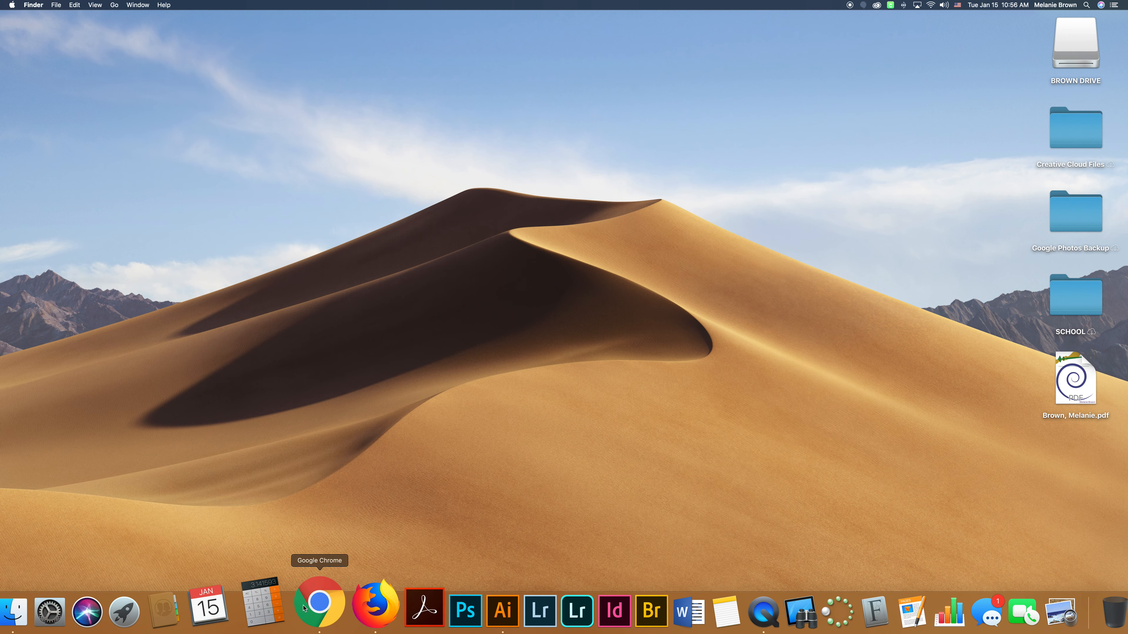
right_click(322, 597)
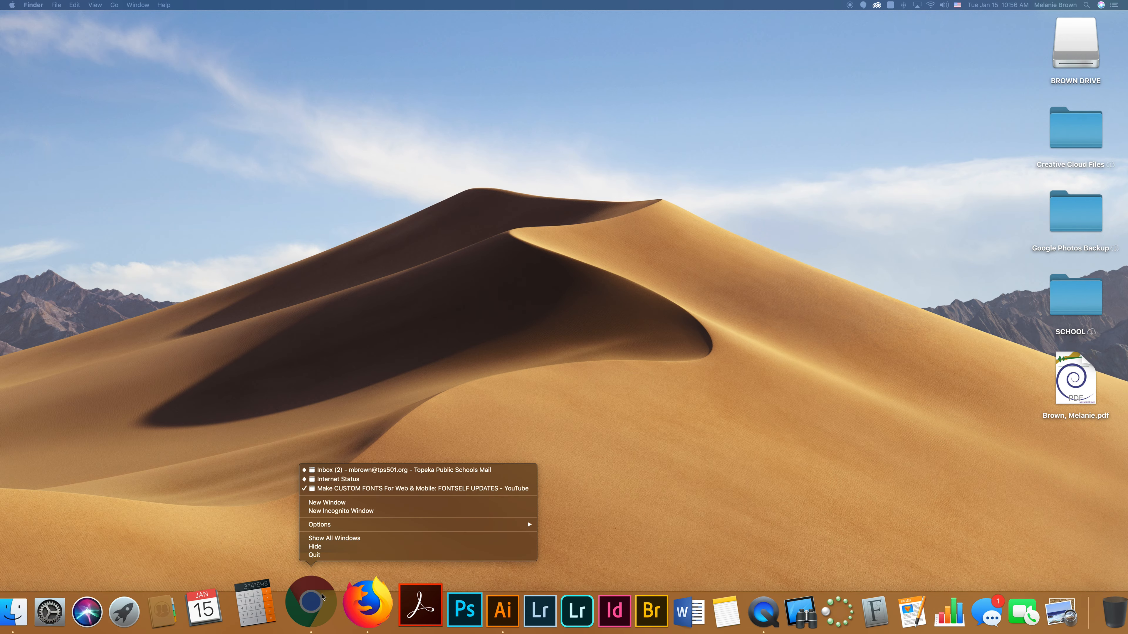
click(339, 472)
click(413, 21)
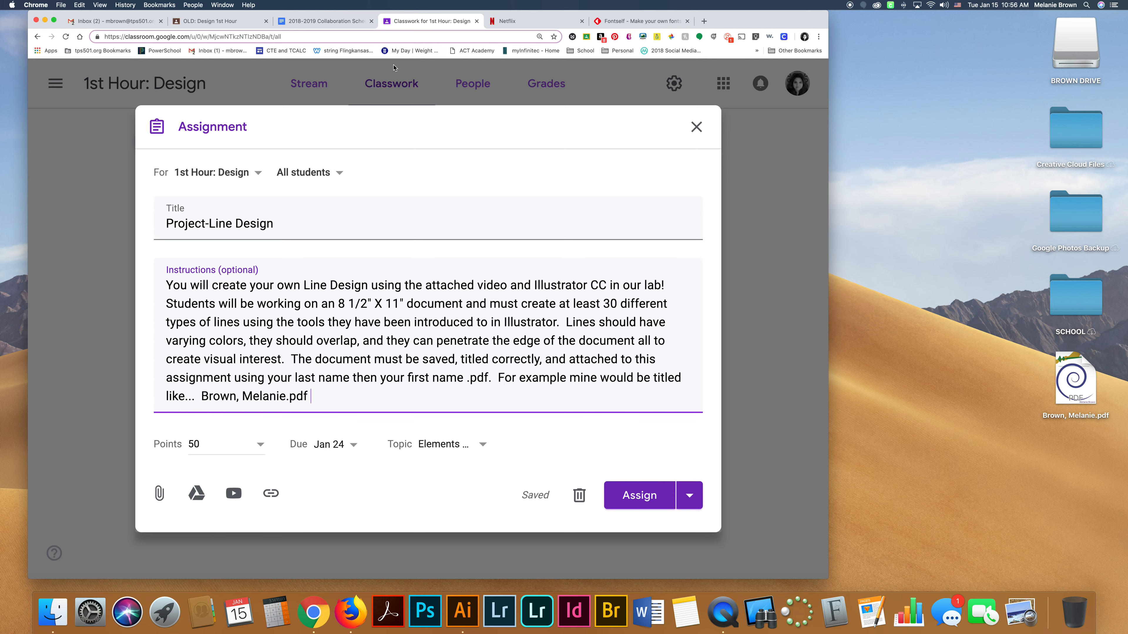
Close the assignment editor and open the 1st Hour: Design class stream.
click(697, 127)
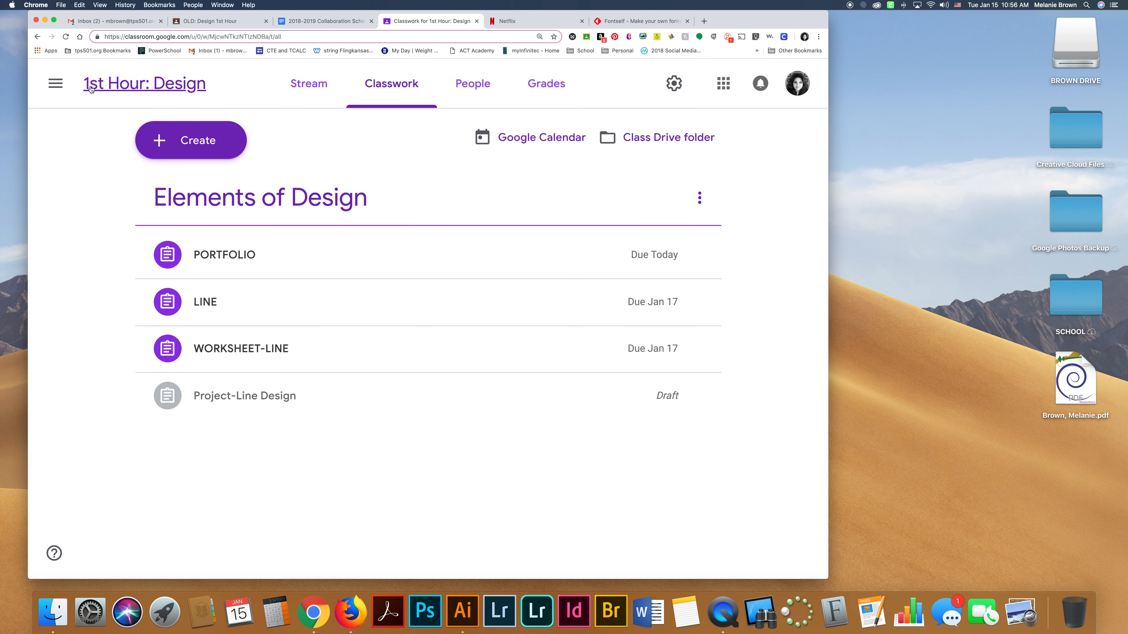
click(118, 85)
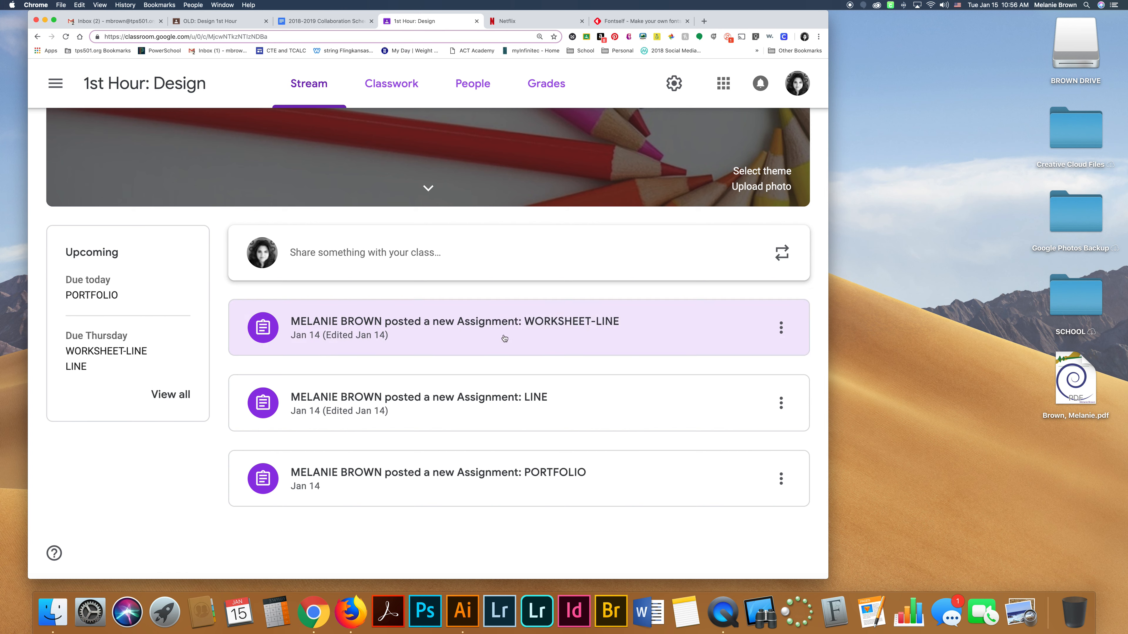
Minimize Chrome and preview the saved PDF on the desktop again.
click(1075, 381)
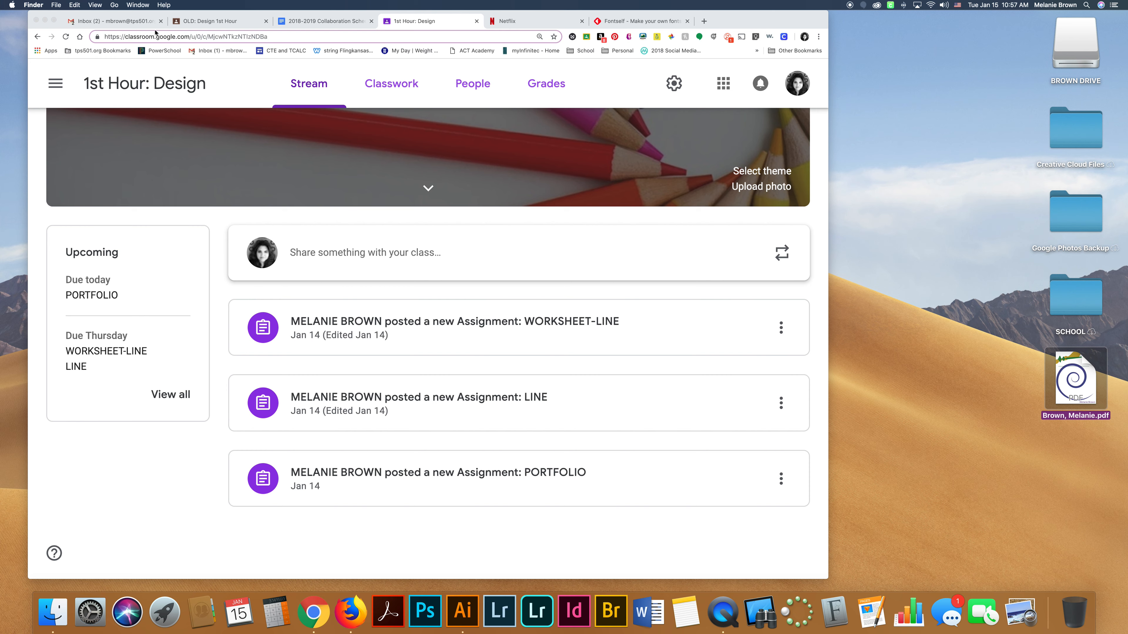
click(45, 21)
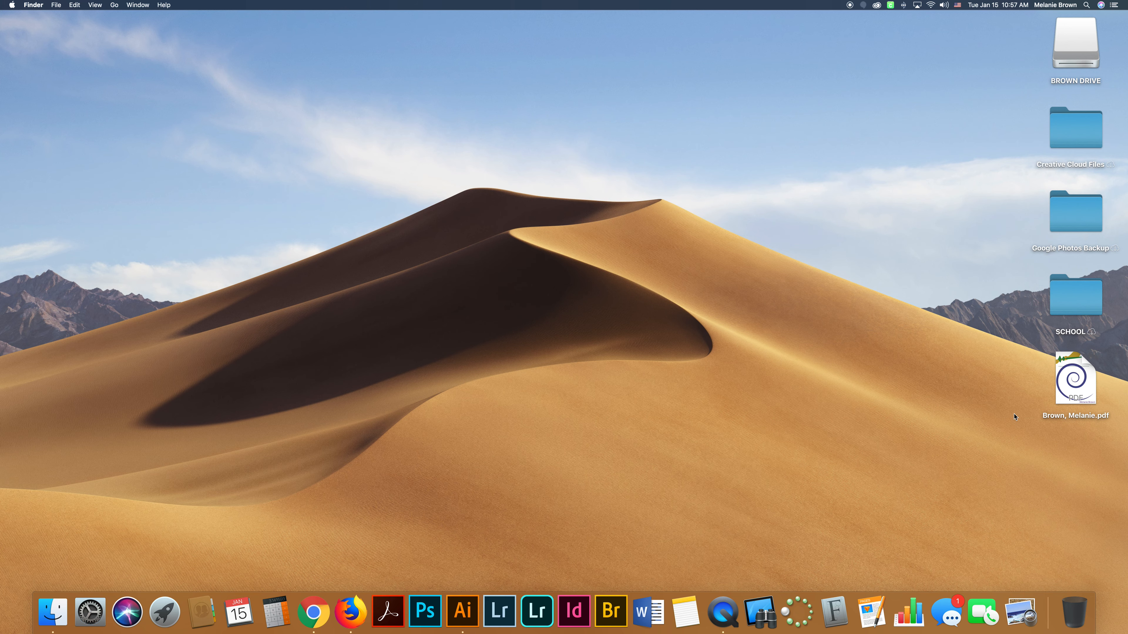
click(1077, 383)
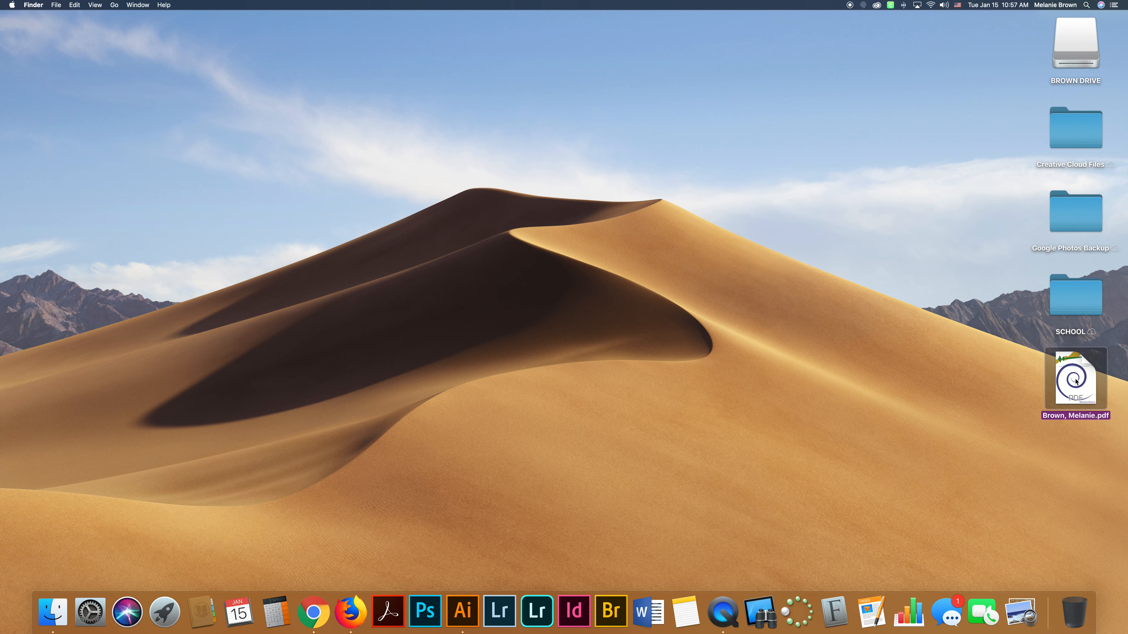
key(space)
key(space)
key(space)
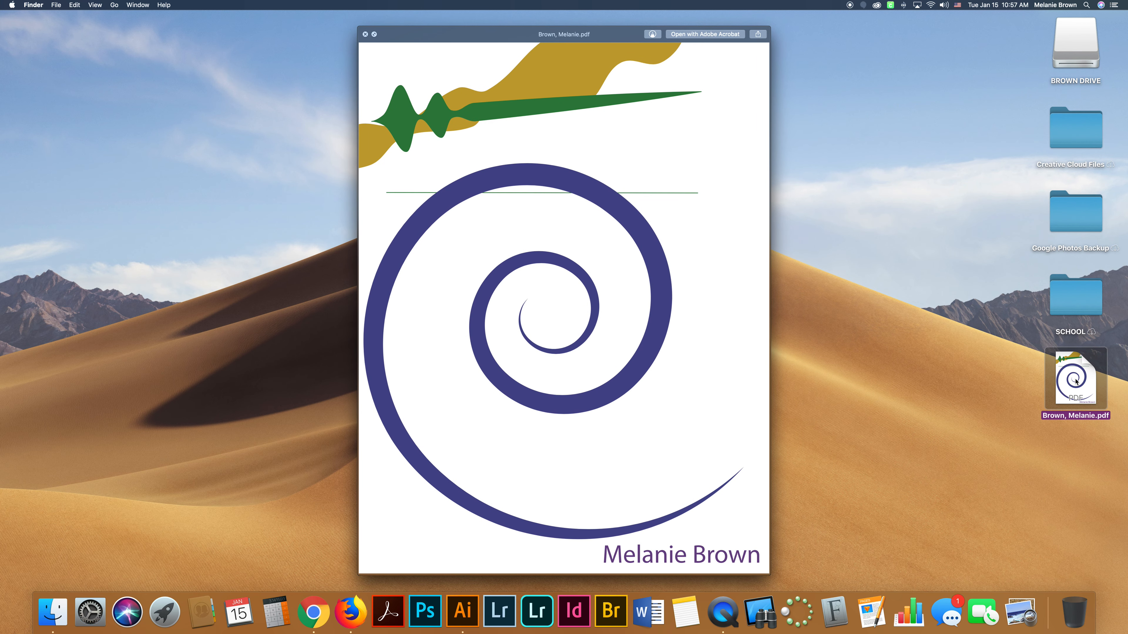
key(space)
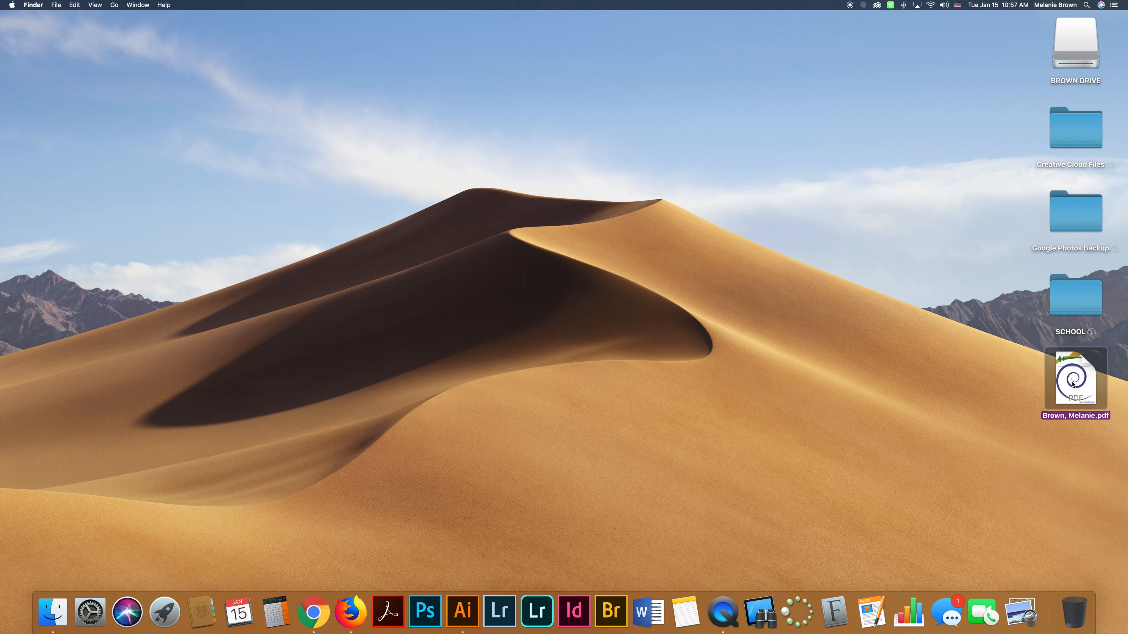
key(space)
key(space)
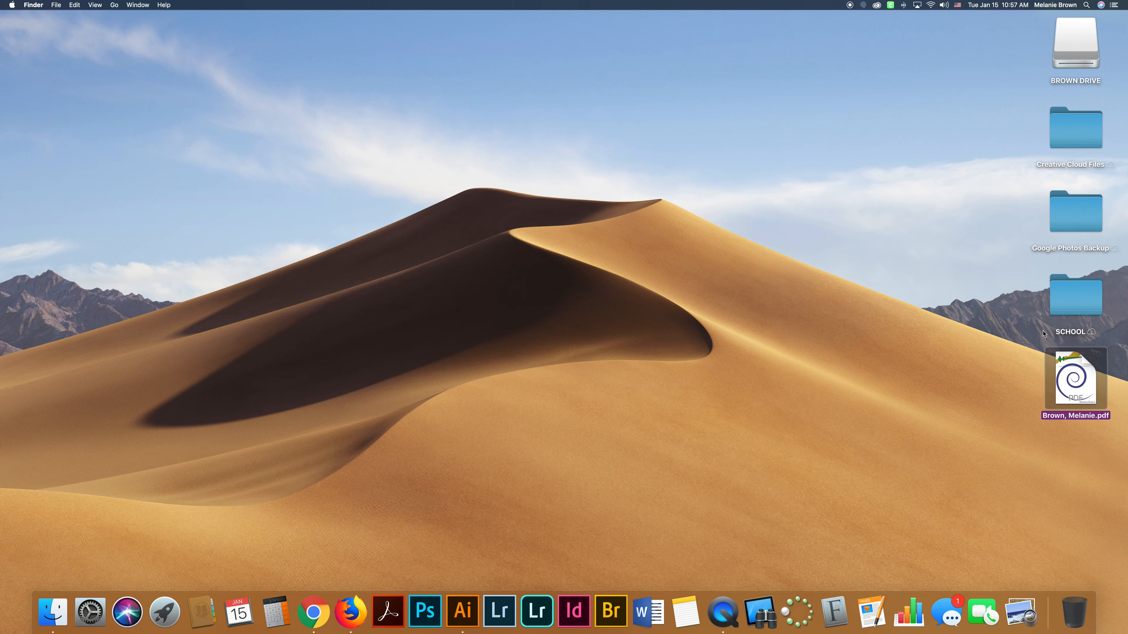